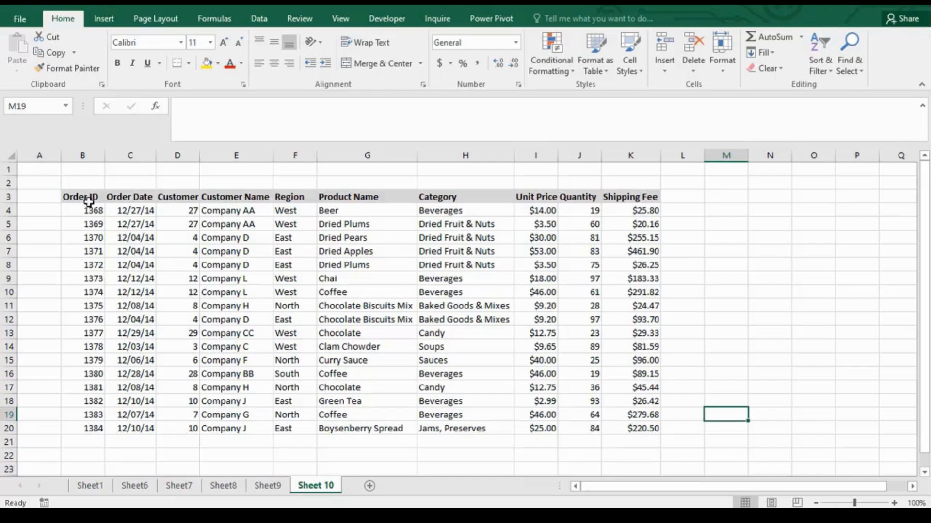
Widen the Customer ID column to fit its full header text
left_click(138, 208)
left_click(138, 211)
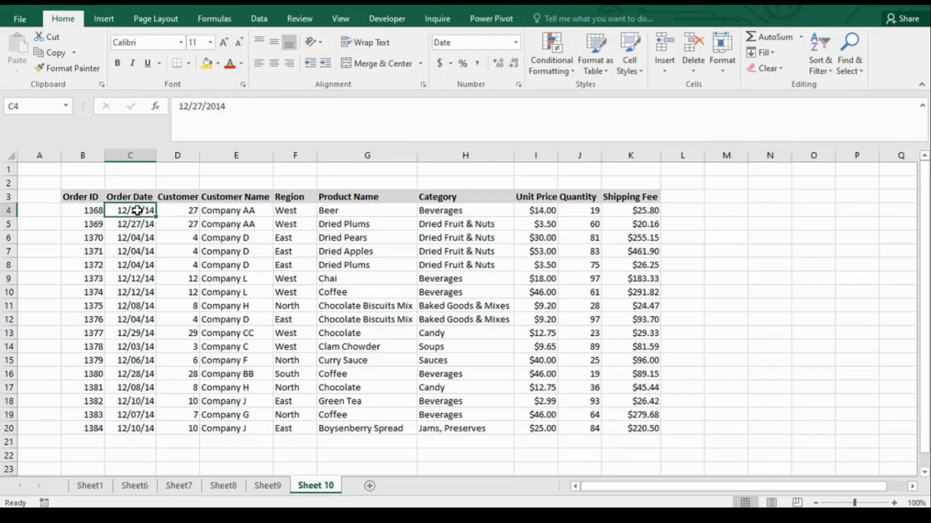
left_click(193, 212)
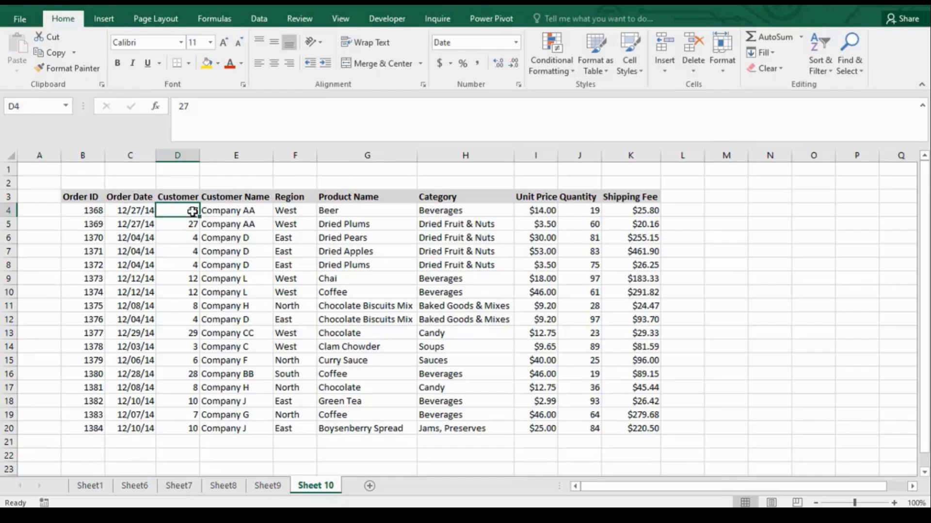
double_click(201, 155)
left_click(201, 156)
left_click(201, 209)
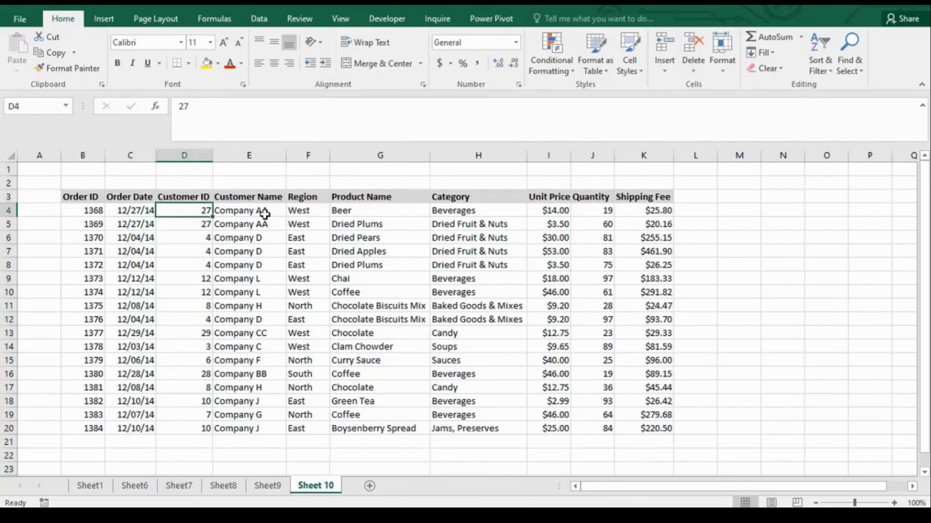
left_click(265, 212)
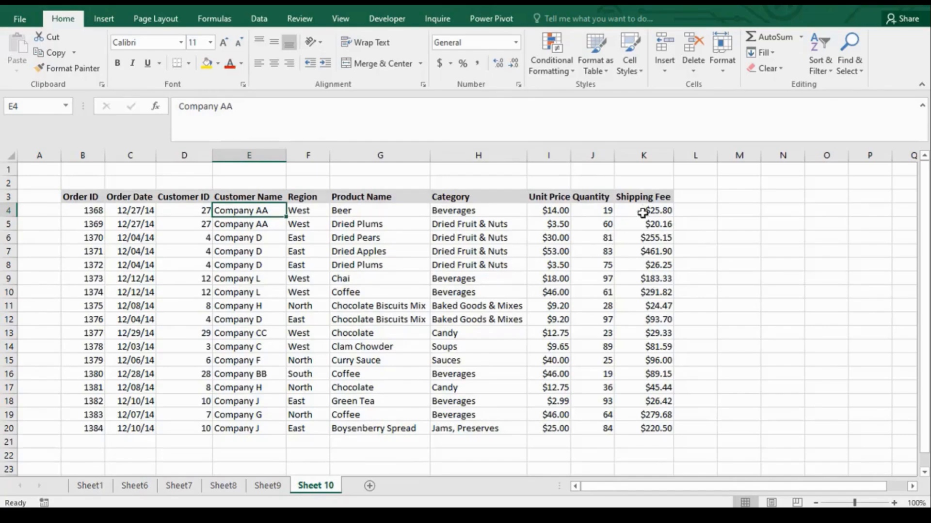
Convert the order data in B3:K20 into a table, keeping the first row as headers
left_click(72, 198)
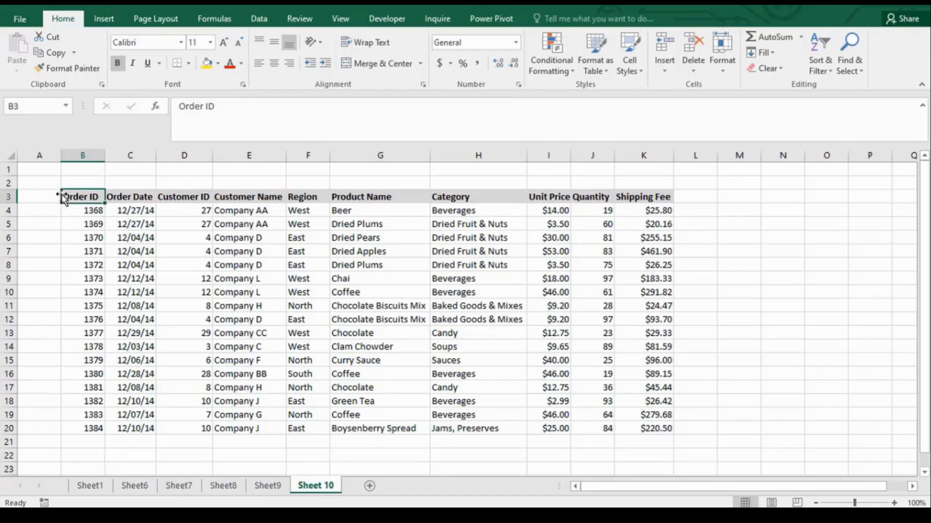
left_click(105, 22)
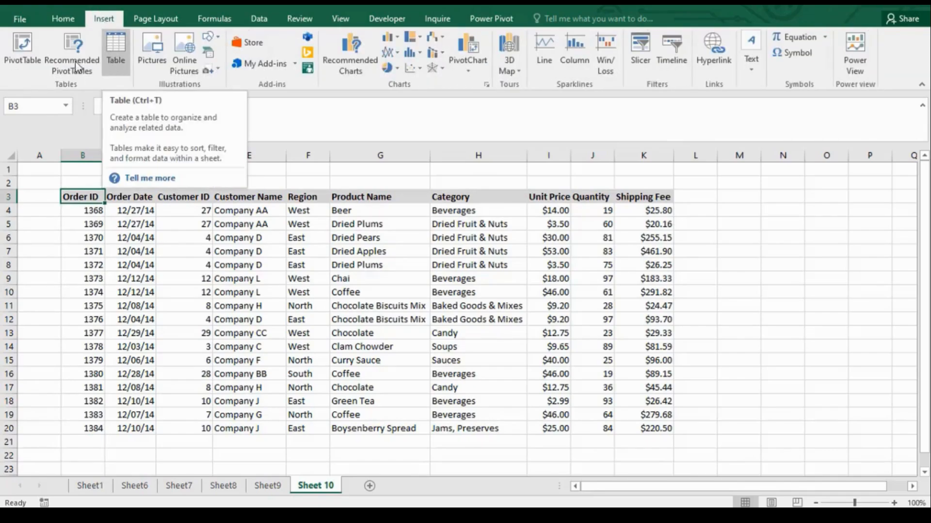
left_click(112, 57)
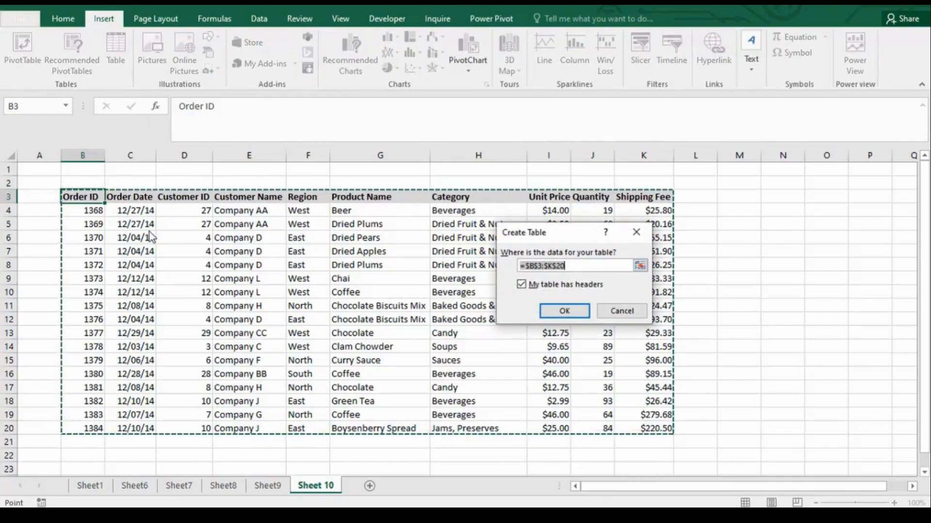
left_click(608, 311)
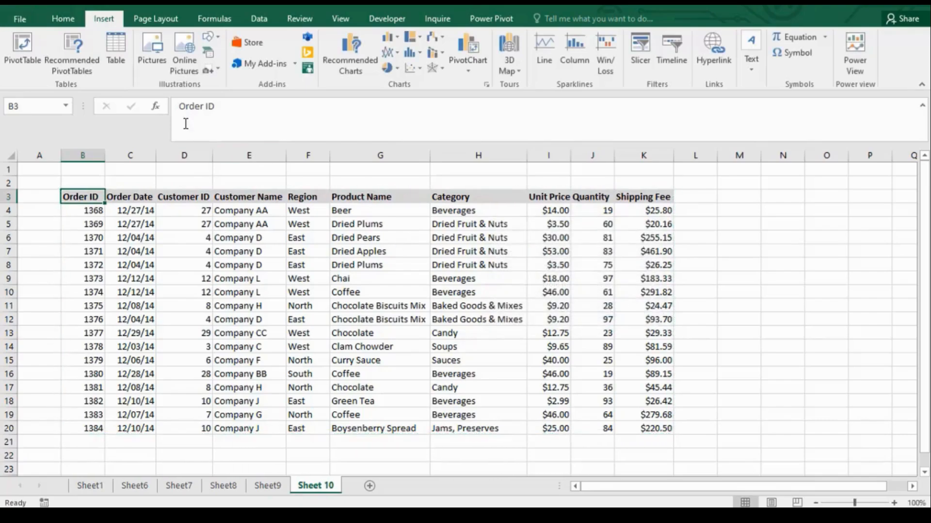
left_click(117, 53)
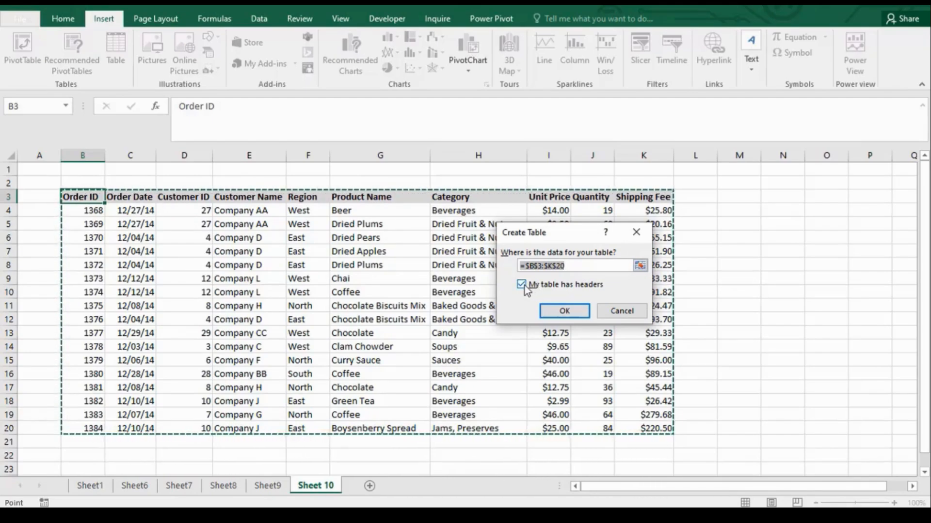
left_click(564, 312)
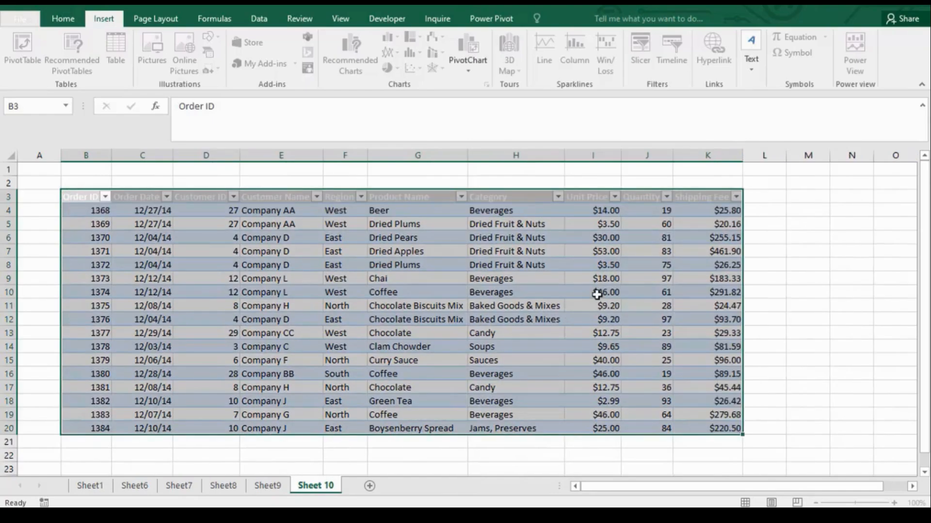
left_click(492, 264)
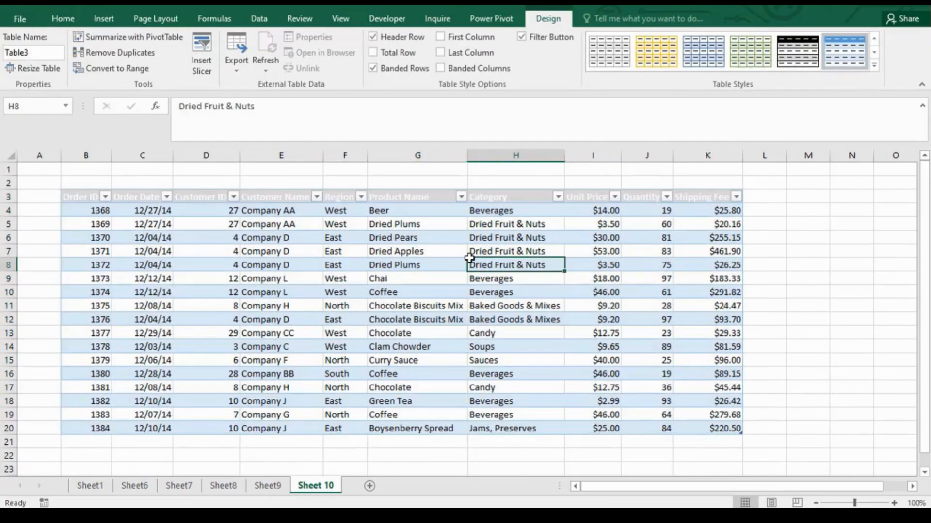
Apply the Heading 2 cell style to the table's header row, row 3
double_click(76, 196)
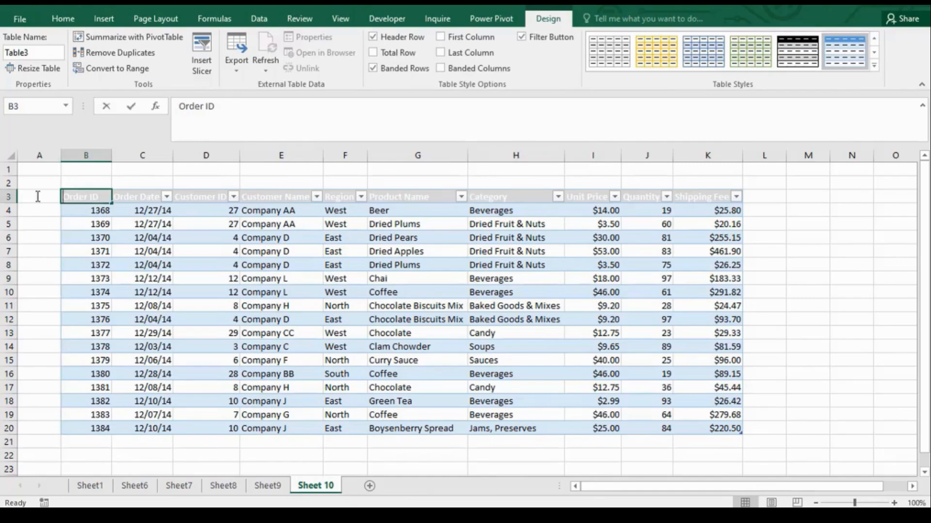
left_click(8, 196)
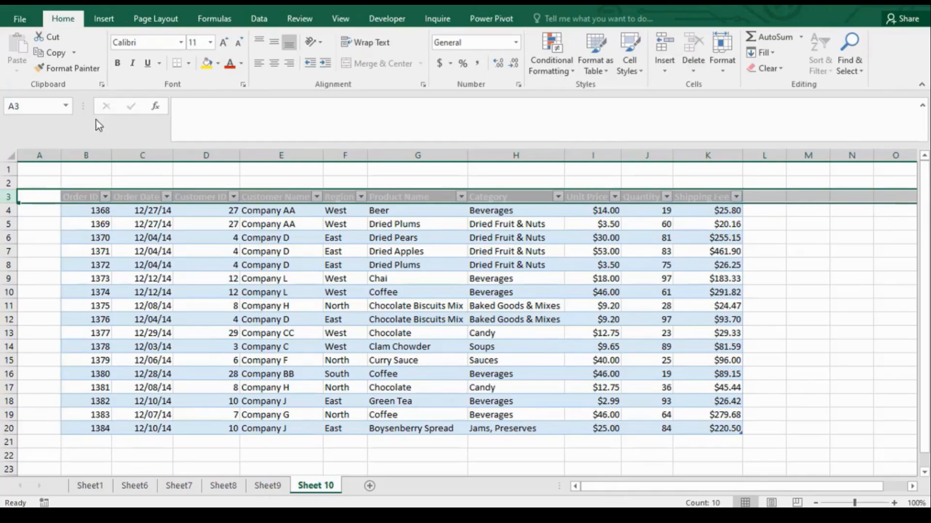
left_click(629, 62)
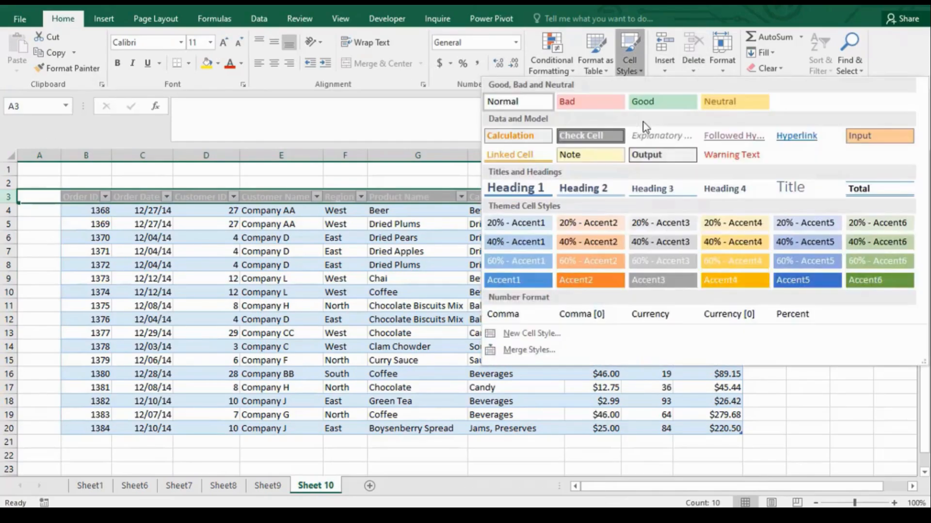
left_click(579, 193)
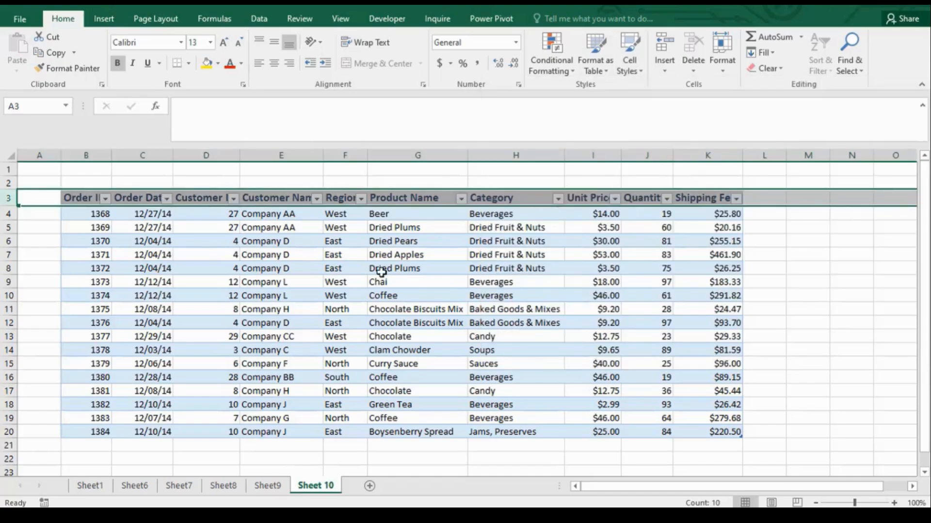
left_click(272, 268)
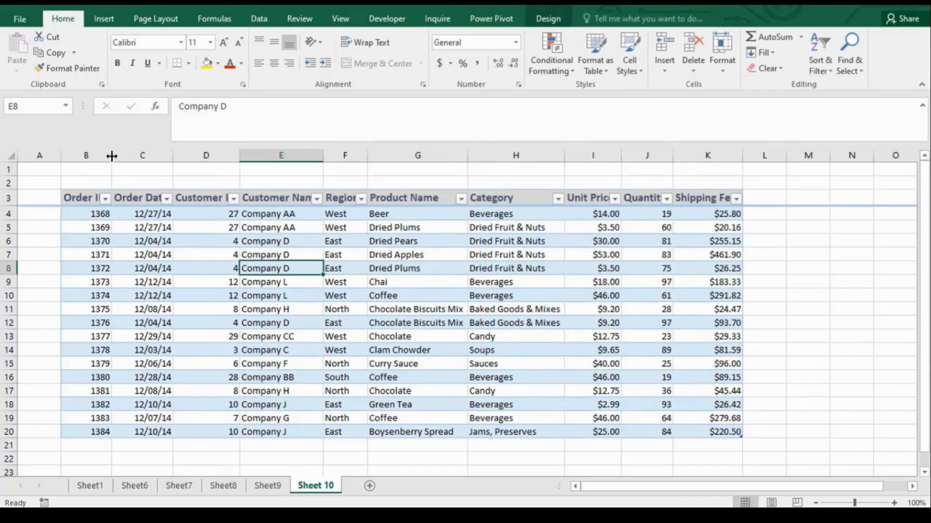
Autofit columns B through F and I through K so their header names fit beside the filter arrows
double_click(111, 156)
double_click(183, 155)
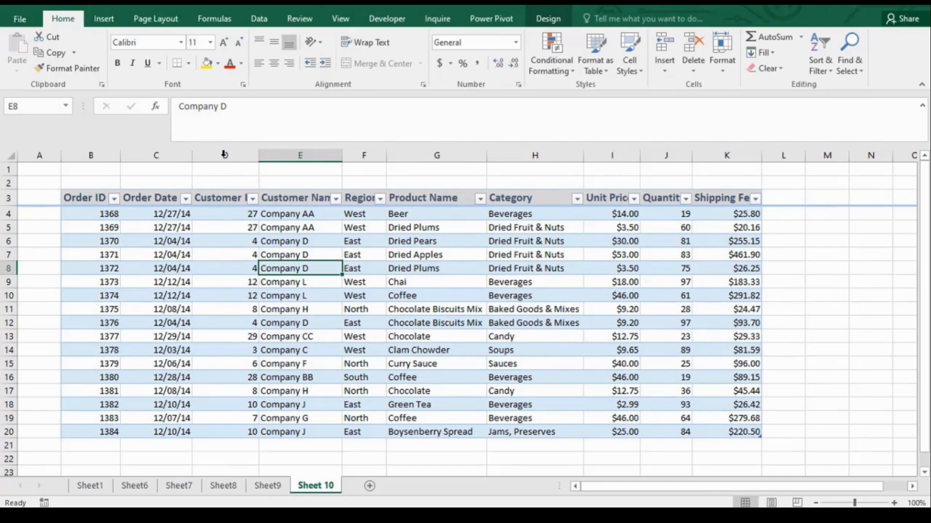
double_click(259, 156)
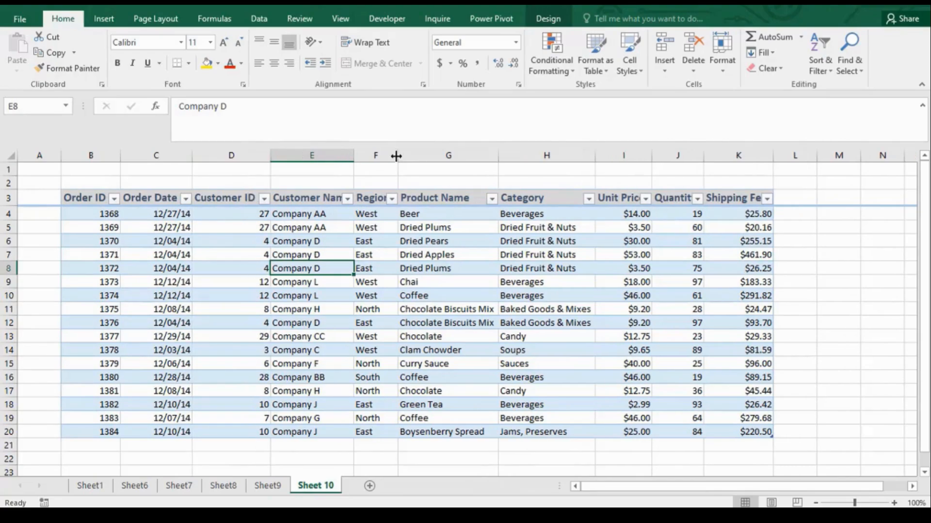
double_click(352, 155)
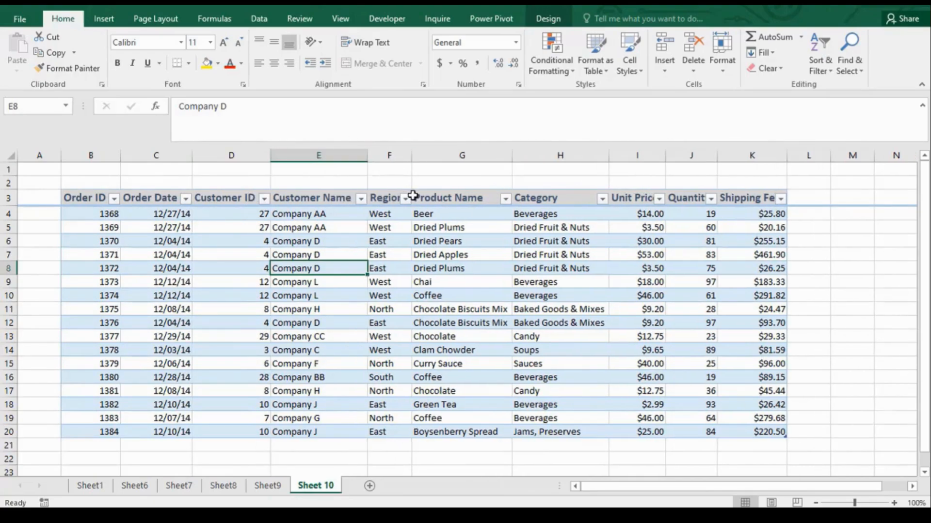
double_click(412, 149)
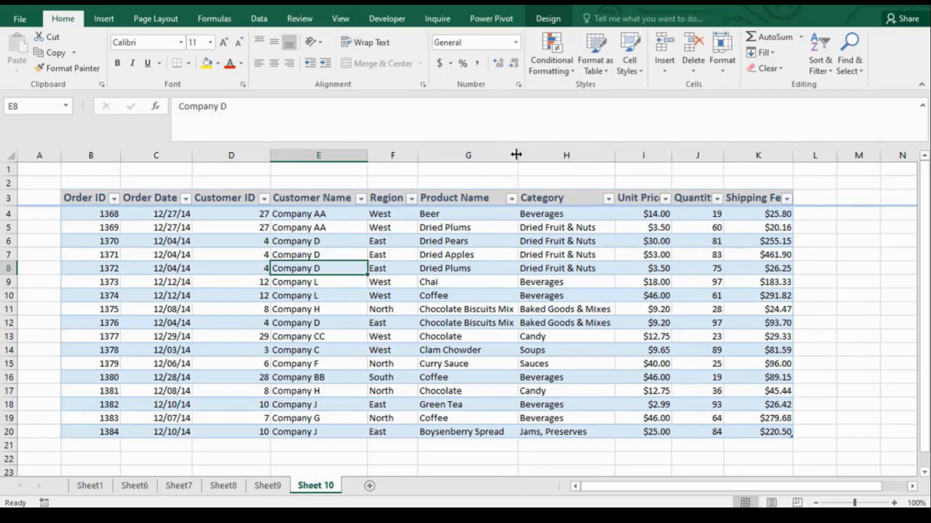
double_click(672, 154)
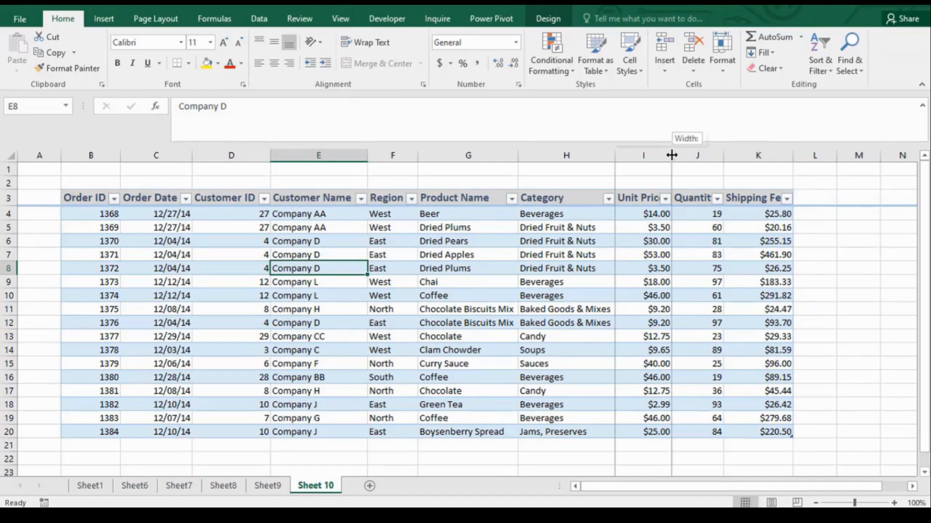
double_click(731, 155)
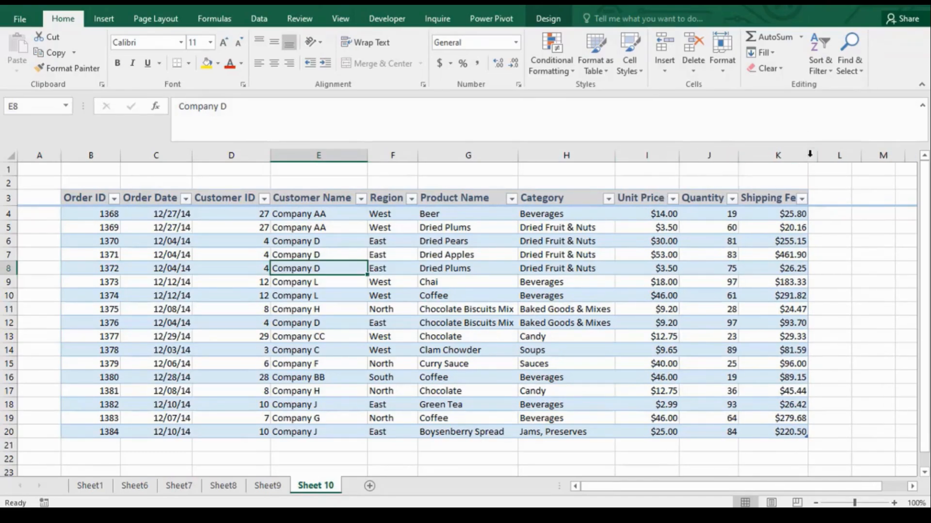
double_click(809, 156)
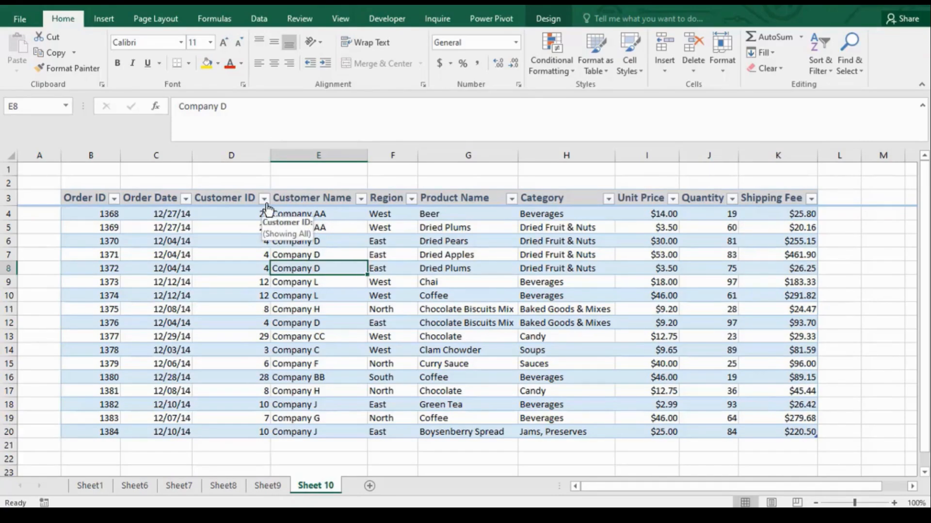
Filter the Region column to show only the South orders
left_click(410, 199)
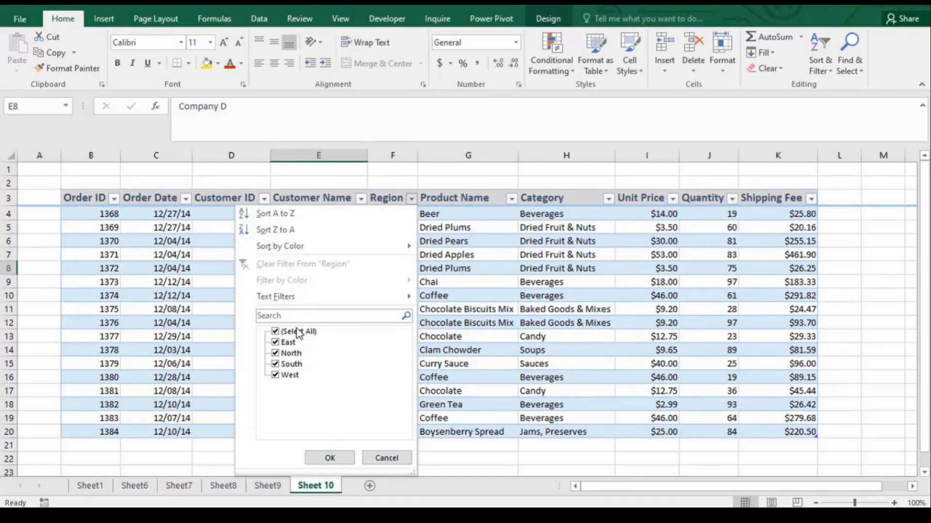
mouse_move(315, 299)
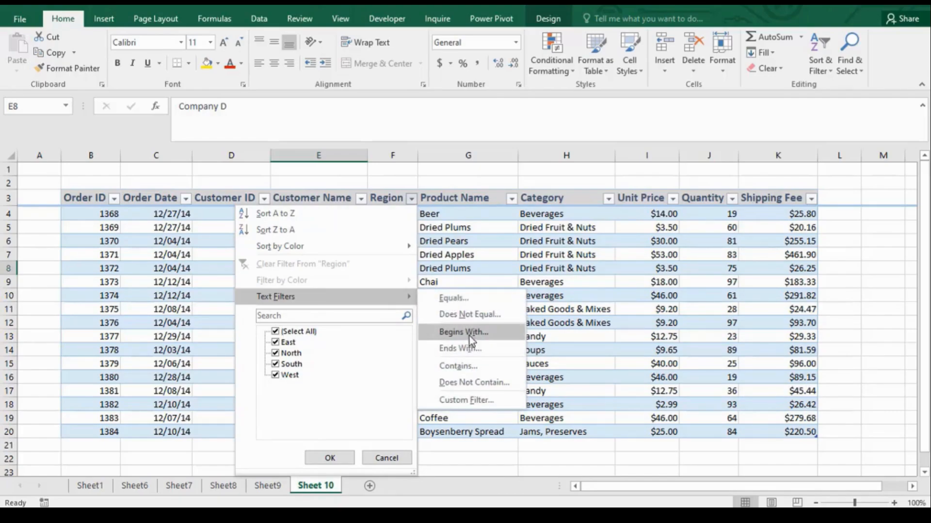
left_click(276, 332)
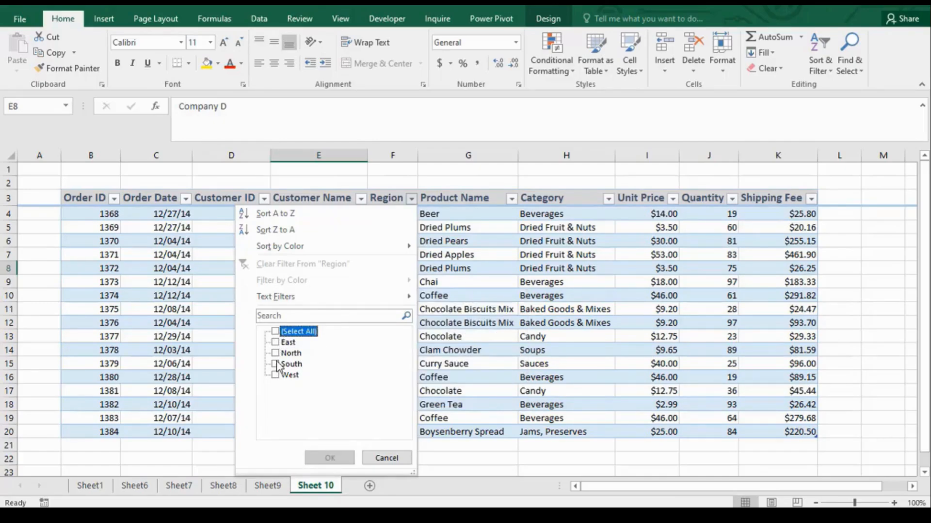
left_click(277, 364)
left_click(330, 458)
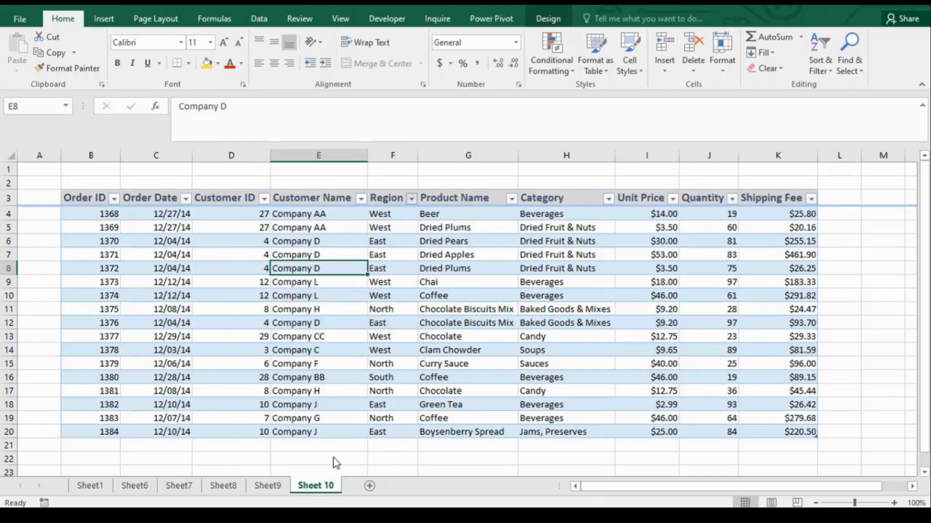
Change the Region filter to show only the West orders
left_click(412, 198)
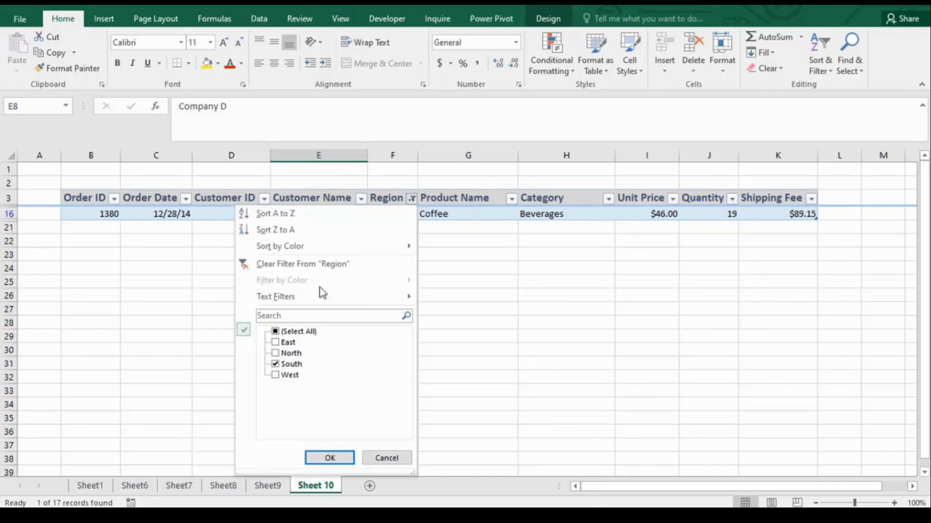
left_click(280, 334)
left_click(275, 331)
left_click(276, 375)
left_click(330, 458)
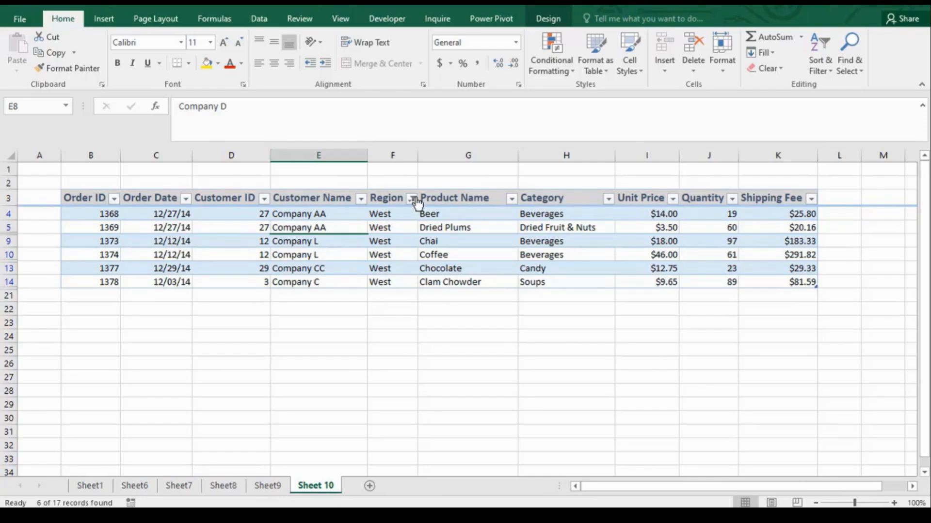
Clear the Region filter to restore all rows of the table
mouse_move(418, 203)
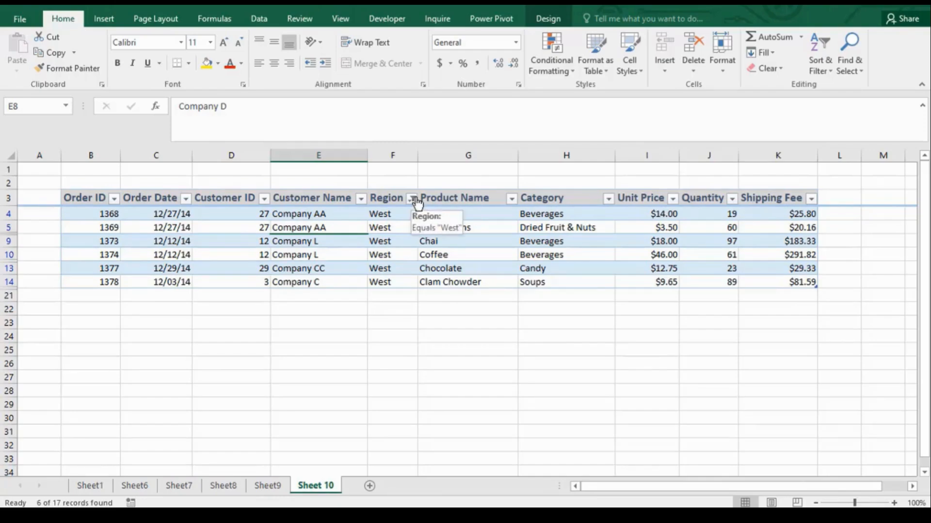
left_click(777, 68)
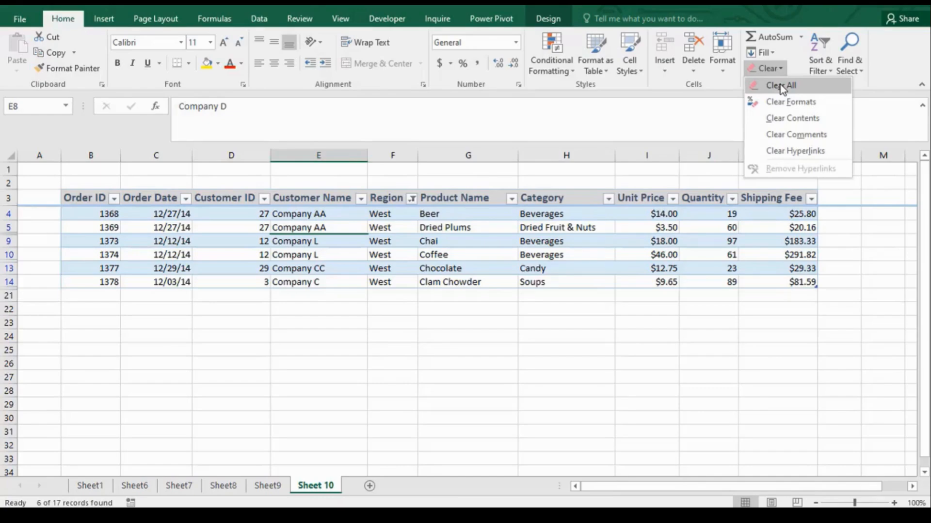
left_click(830, 72)
left_click(830, 72)
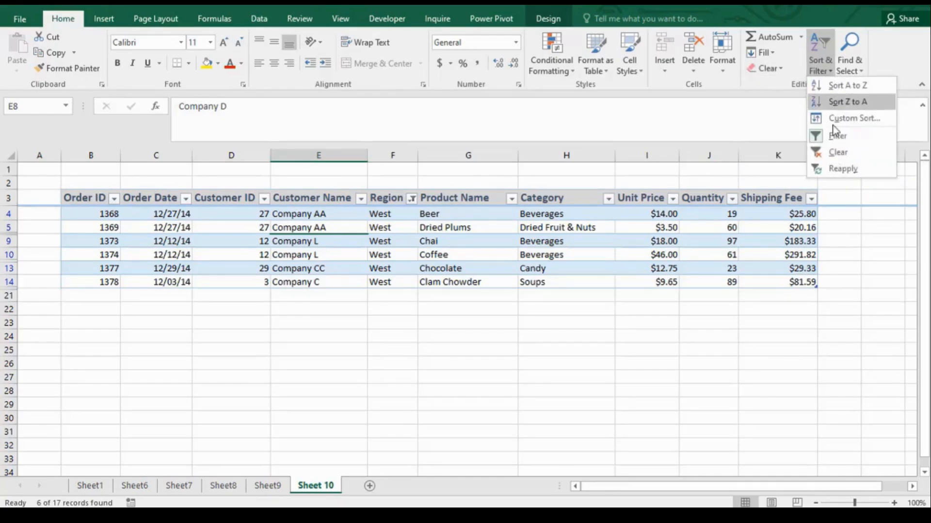
left_click(836, 155)
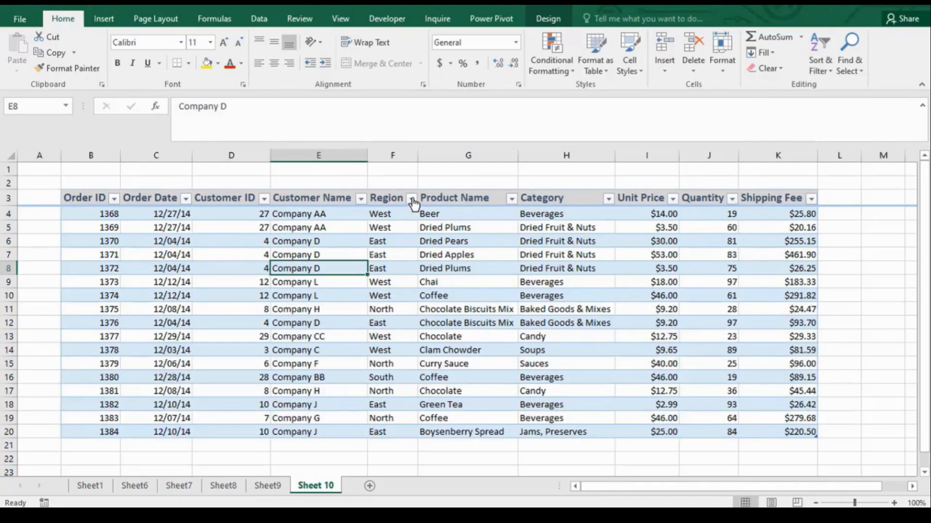
Sort the table by Unit Price from smallest to largest
left_click(672, 199)
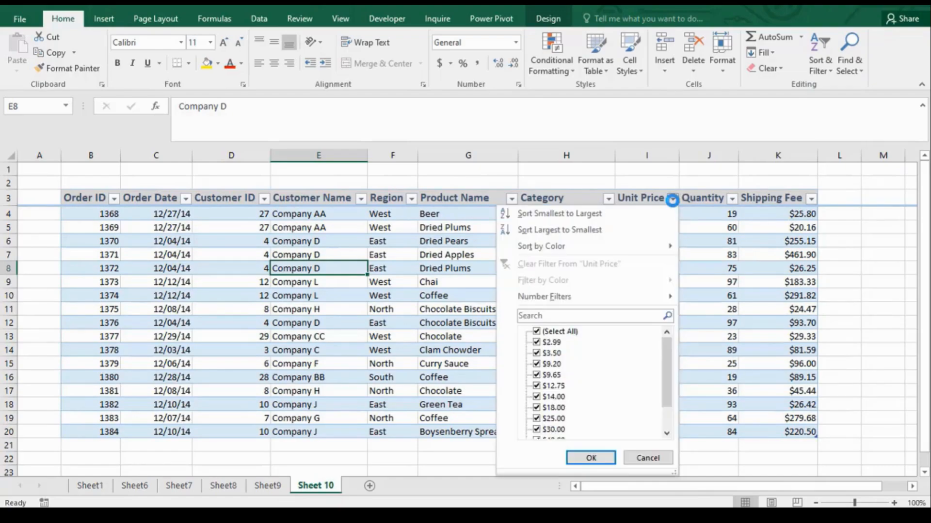
left_click(600, 219)
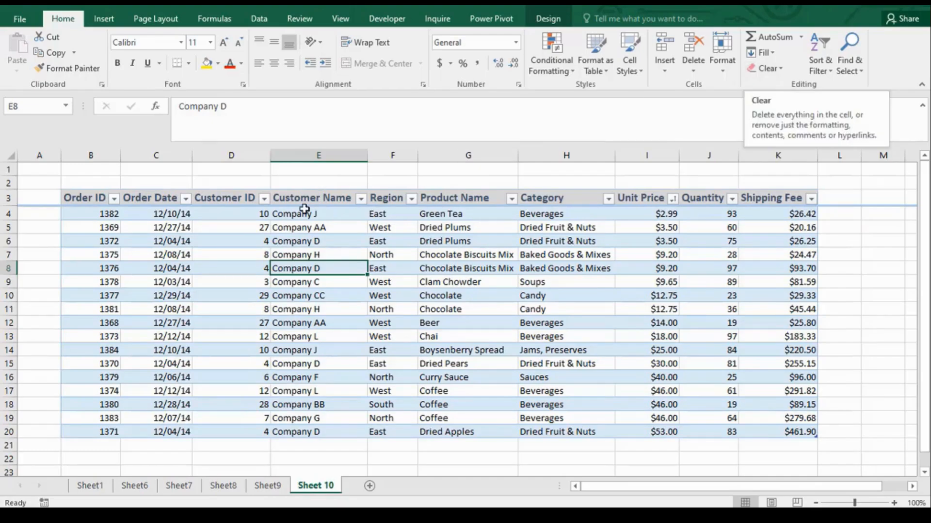
Sort the table by Order ID from smallest to largest
left_click(115, 199)
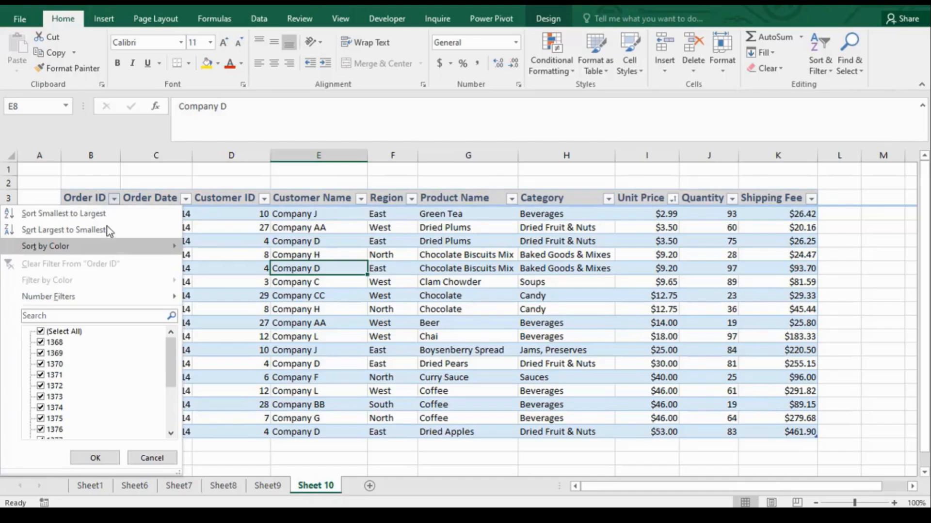
left_click(107, 214)
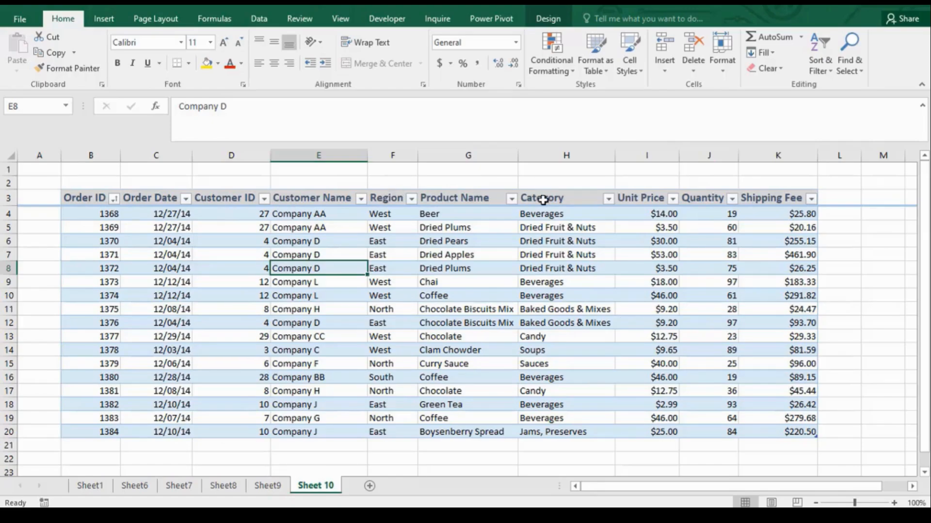
left_click(706, 197)
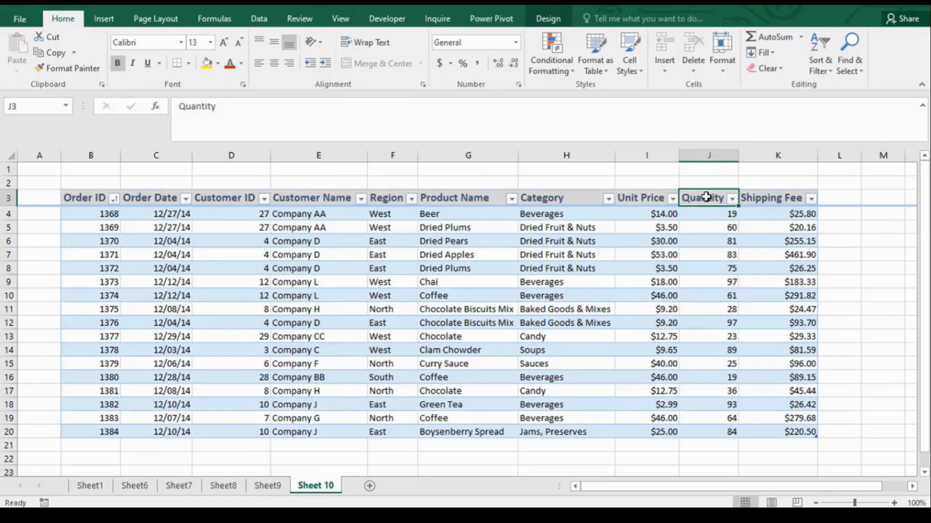
left_click(830, 196)
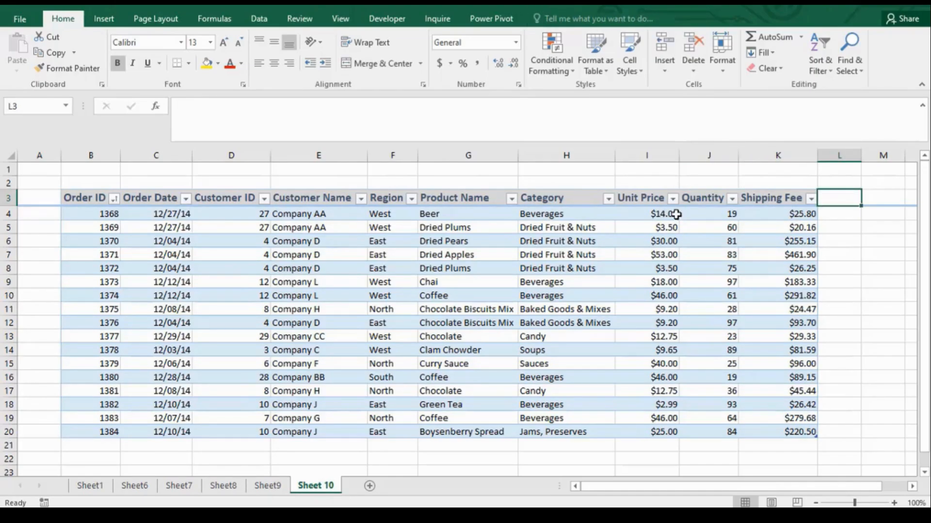
left_click(725, 212)
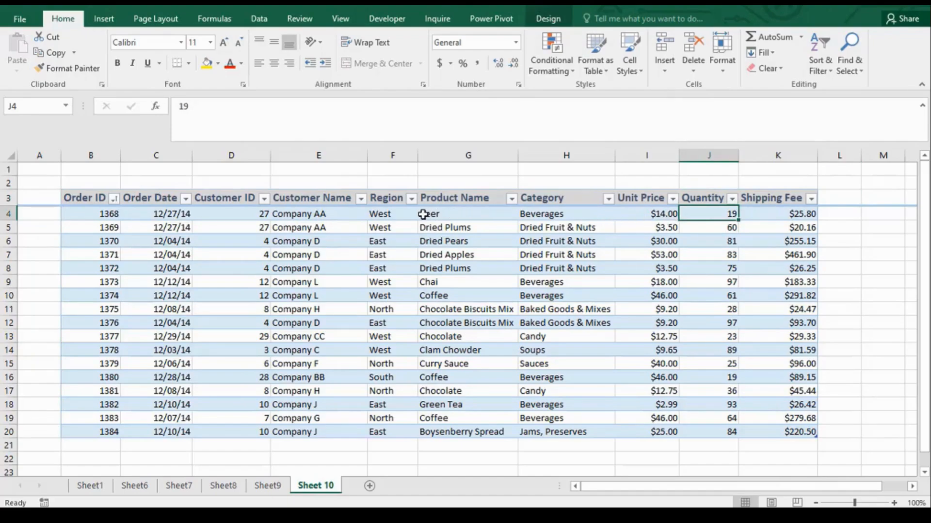
left_click(449, 214)
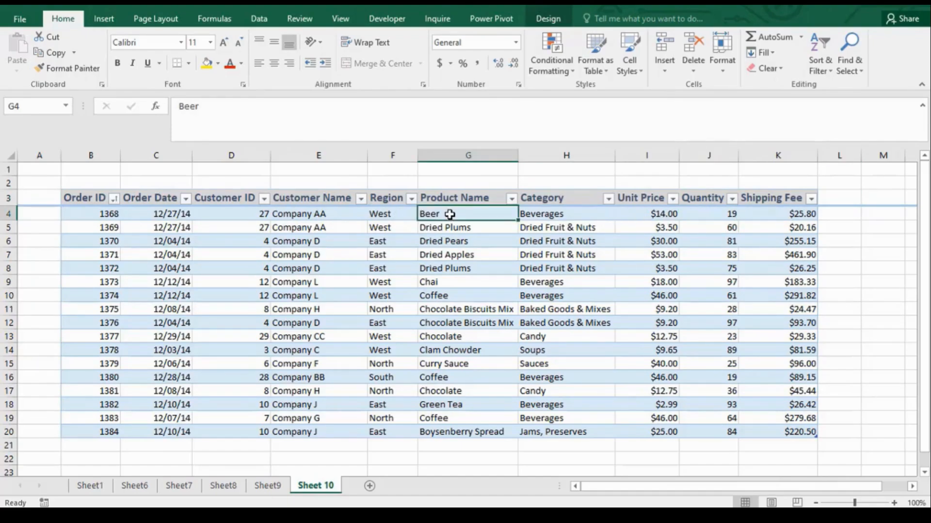
left_click(671, 216)
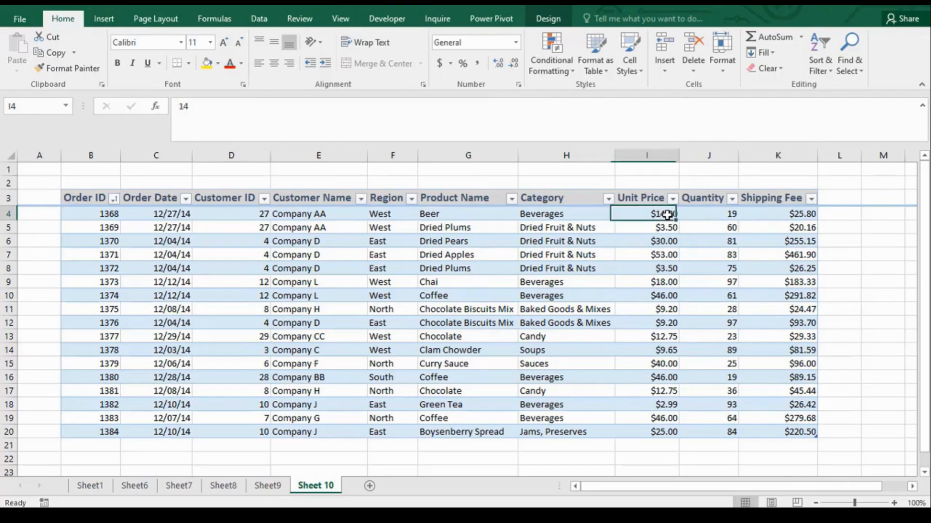
left_click(707, 213)
Add a Revenue column directly after Shipping Fee and widen it so the full header fits
left_click(837, 200)
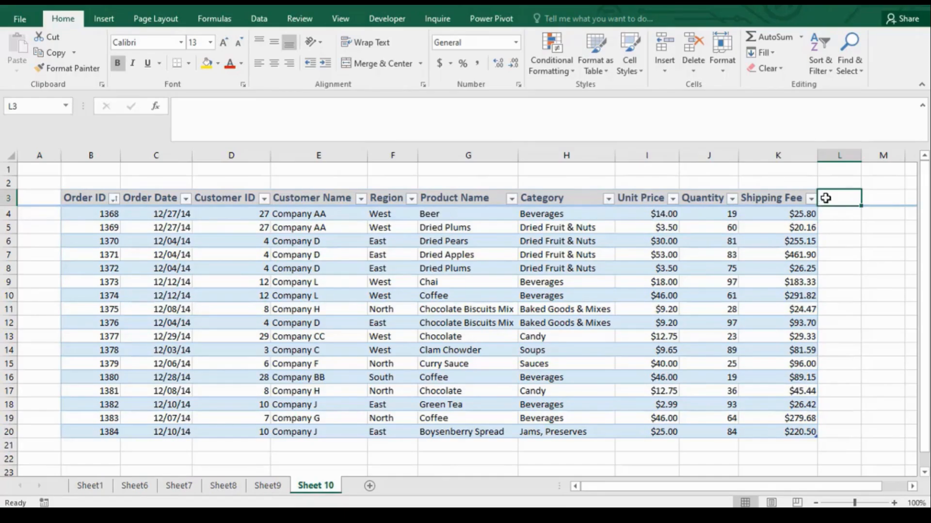
type("r")
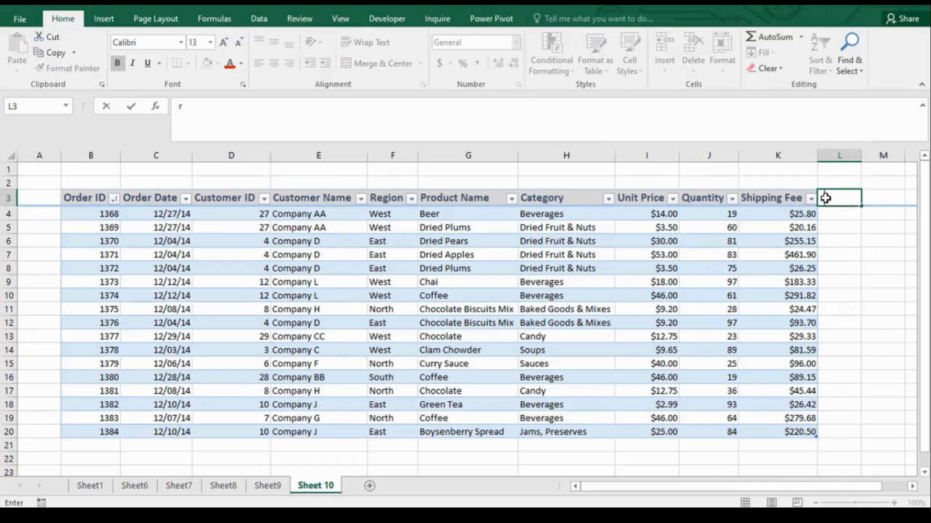
key("BackSpace")
type("Revenue")
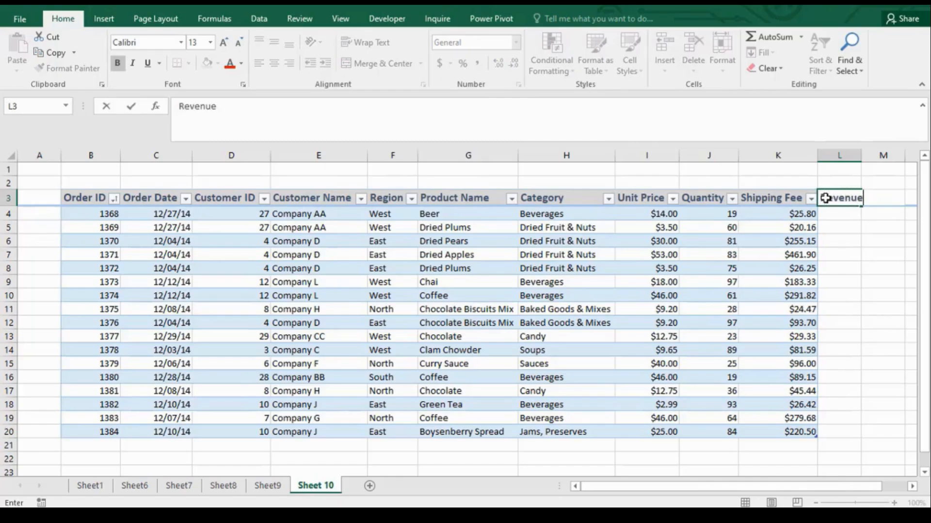
left_click(839, 211)
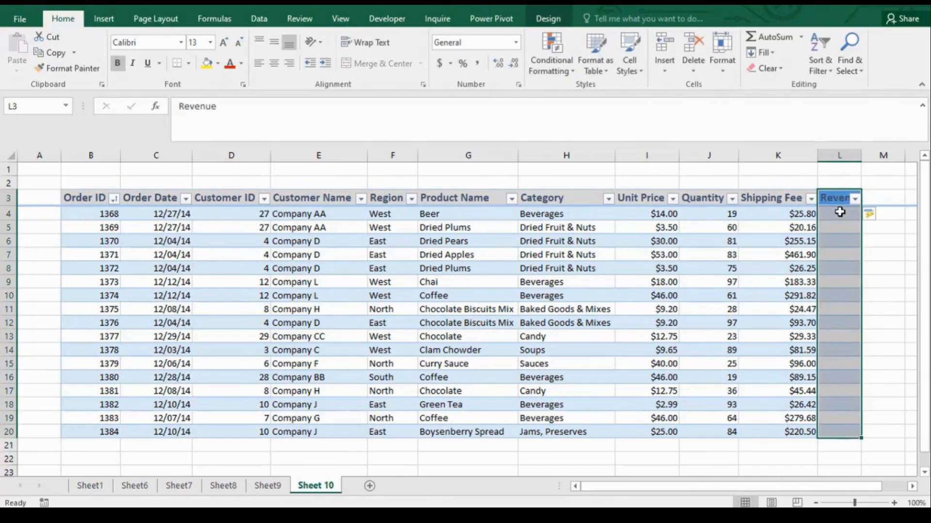
left_click_drag(861, 154, 877, 154)
left_click(853, 213)
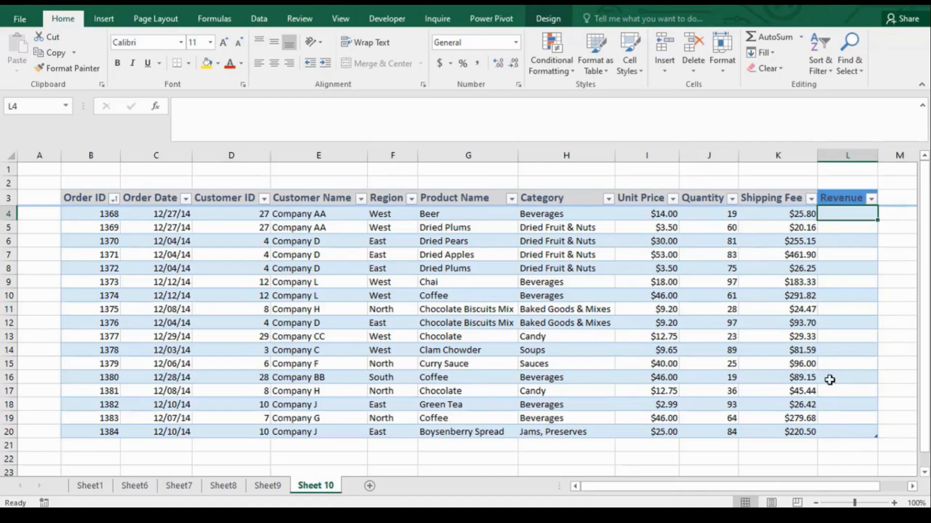
left_click(893, 228)
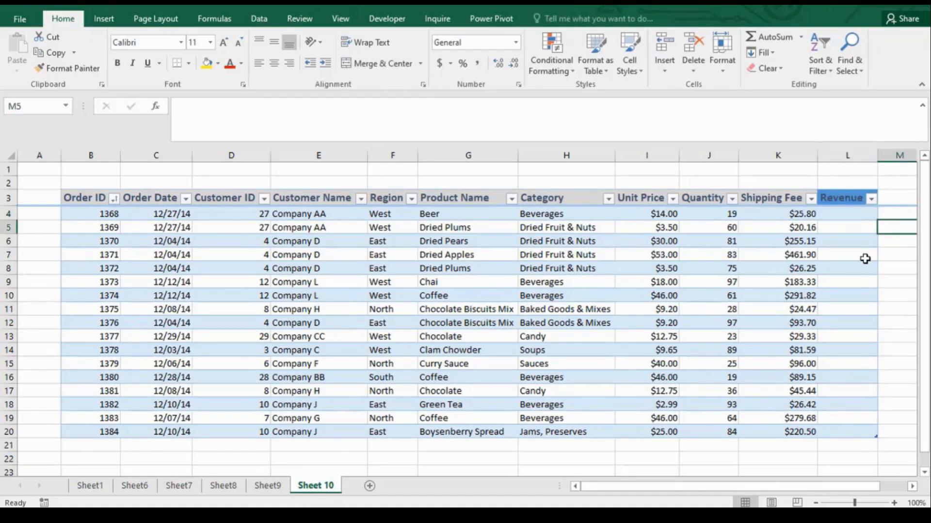
left_click(868, 200)
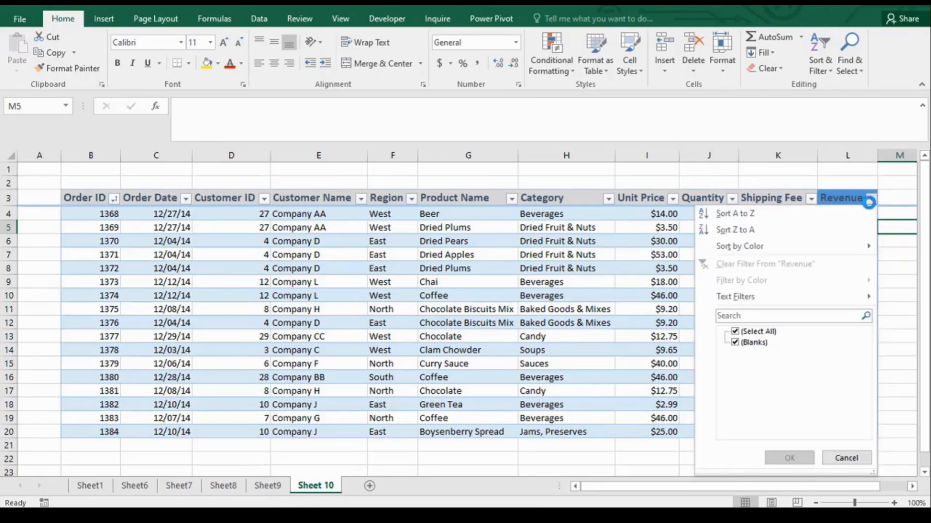
left_click(870, 202)
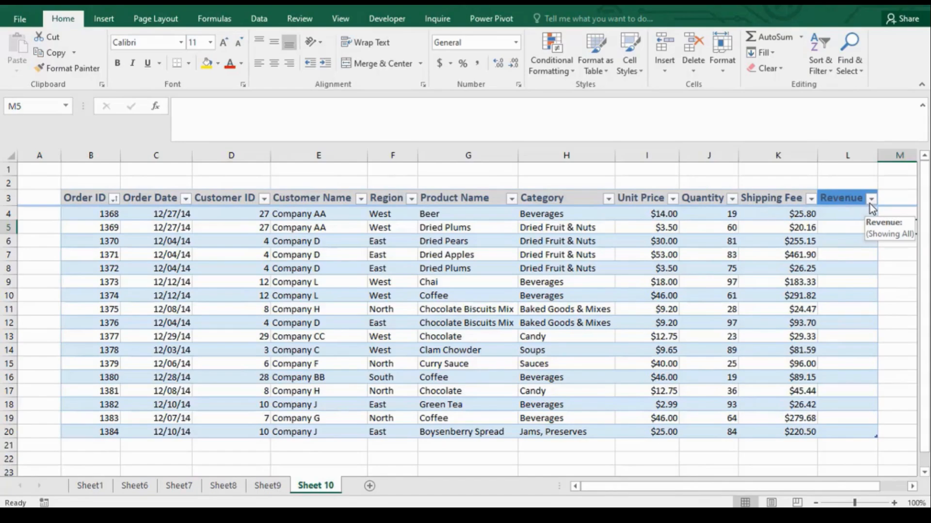
left_click(833, 213)
type("=")
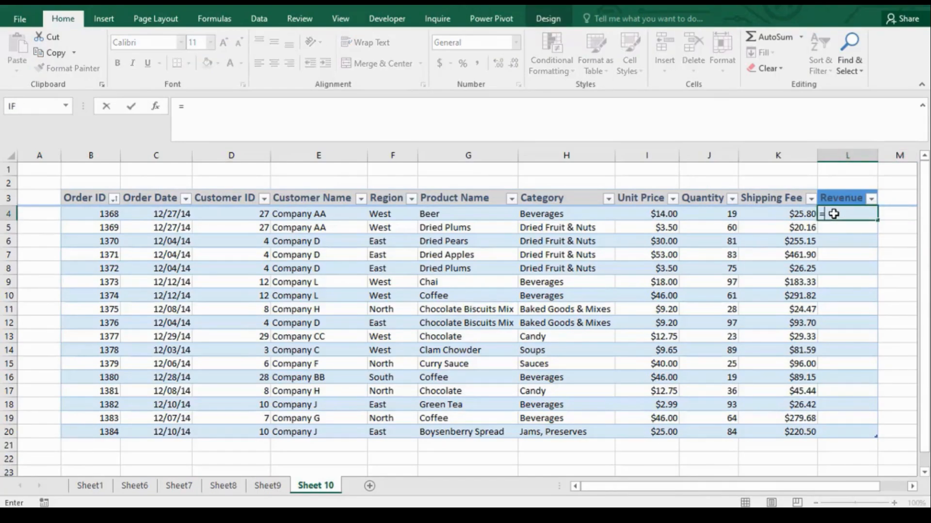
left_click(647, 214)
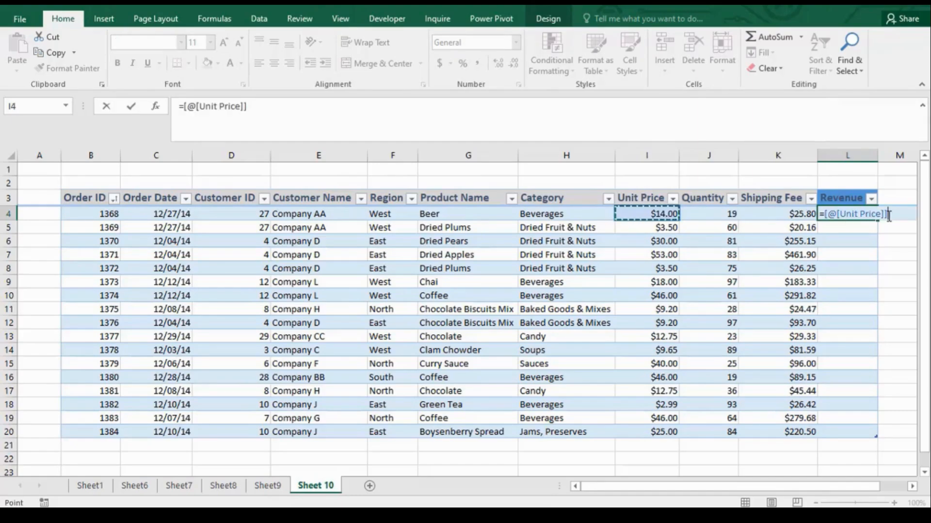
type("*")
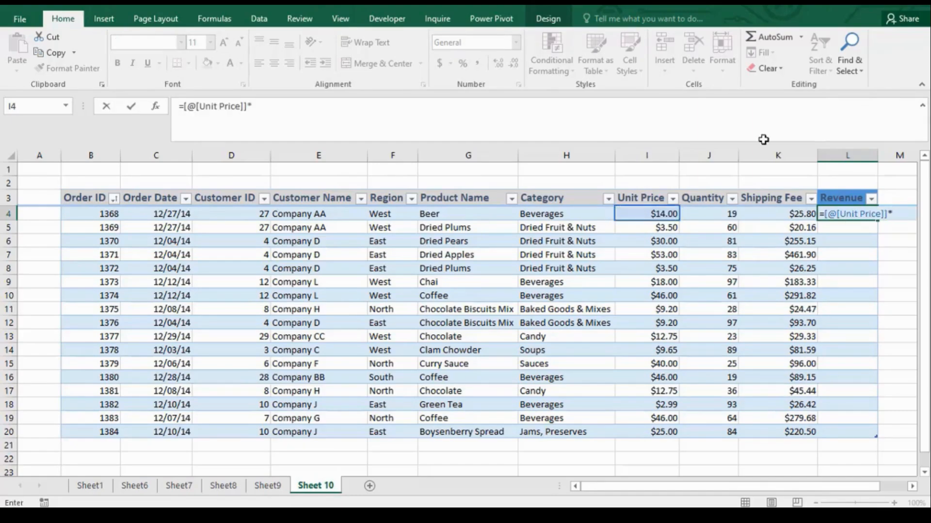
left_click(715, 216)
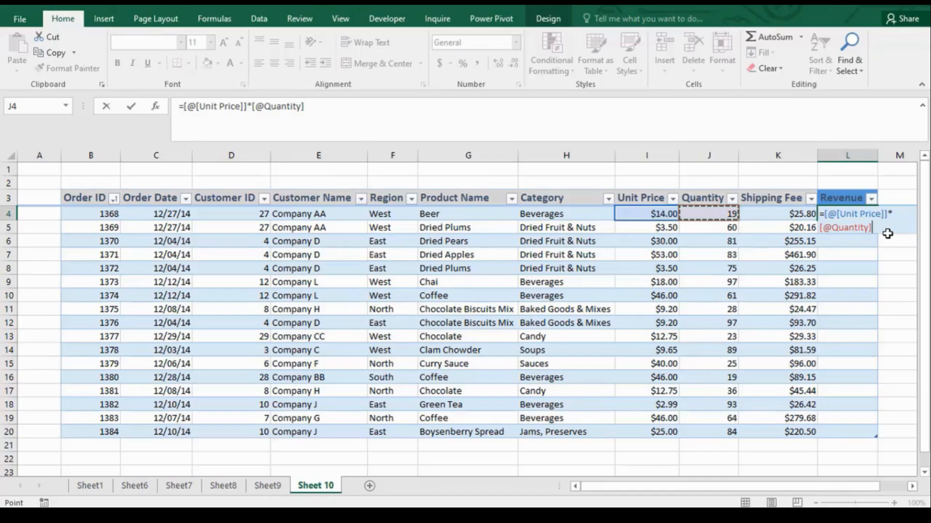
key("Return")
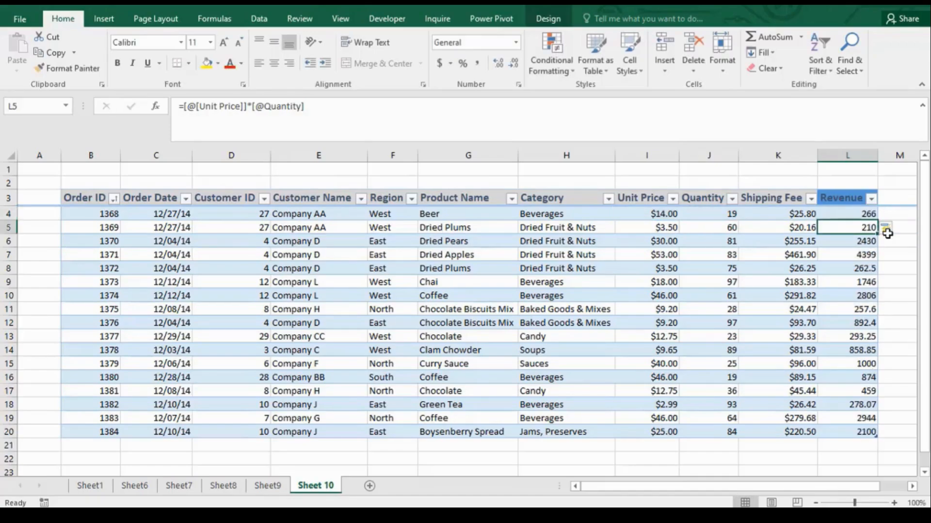
Apply the dollar Accounting number format to the entire Revenue column
left_click(851, 215)
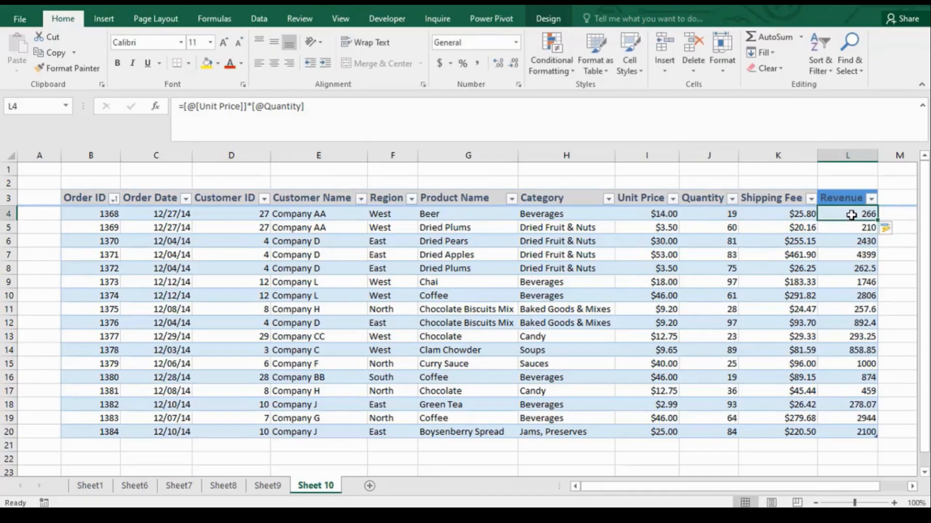
key("shift+Down")
key("shift+Down")
key("shift+Down")
key("shift+Down")
key("shift+Down")
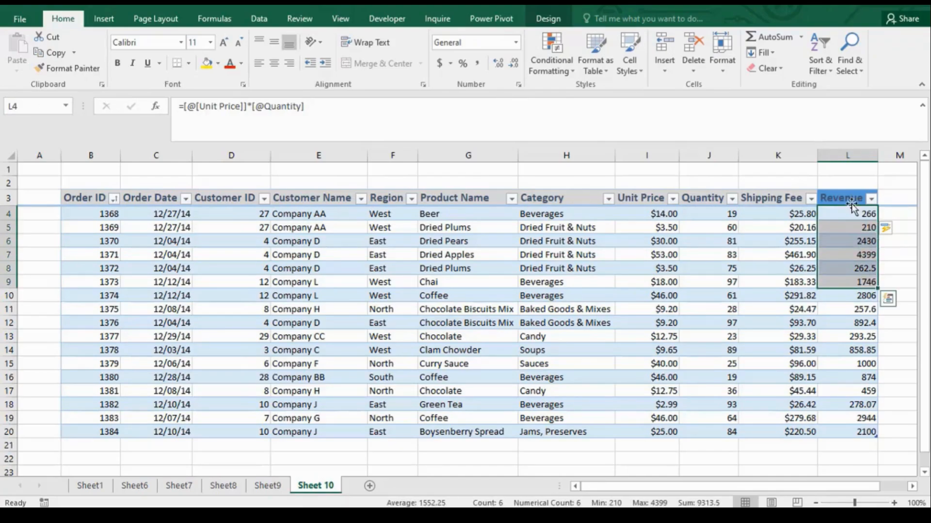
left_click(850, 155)
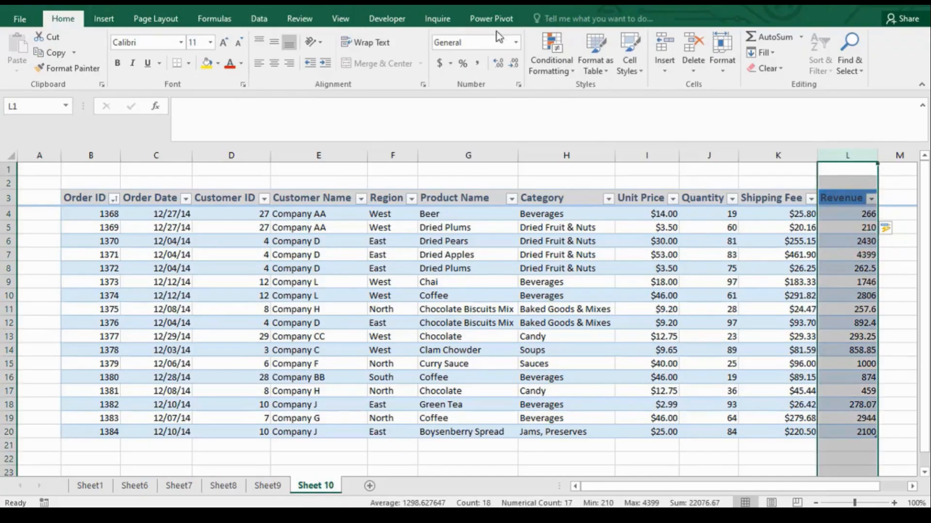
left_click(440, 63)
left_click(842, 273)
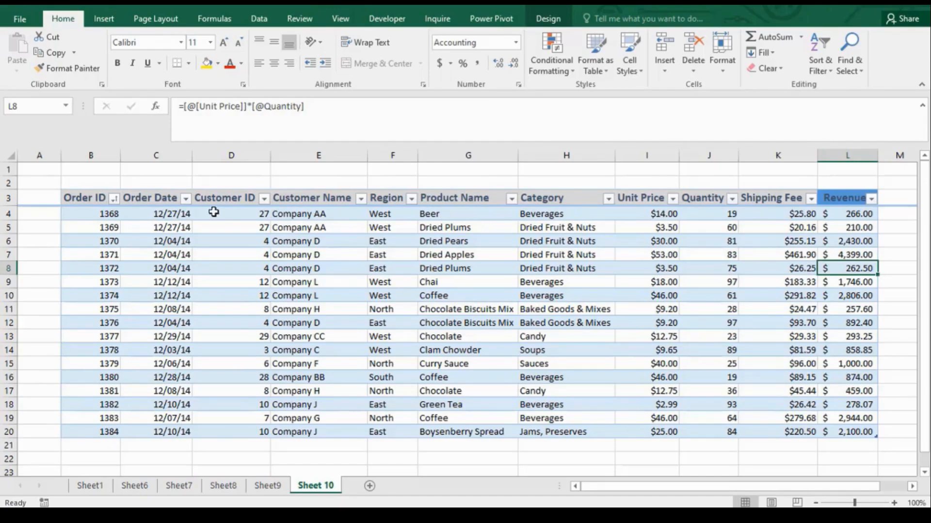
Rename the table as SalesData
left_click(92, 213)
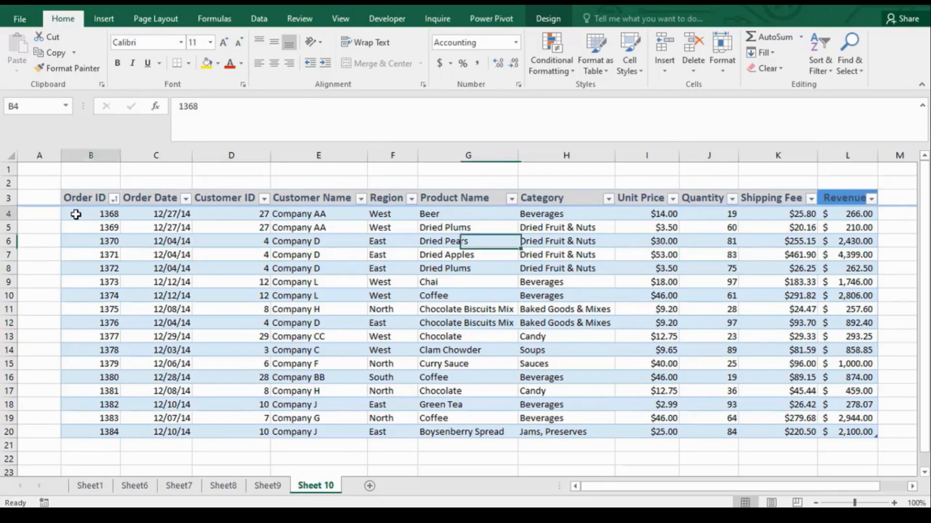
left_click(69, 186)
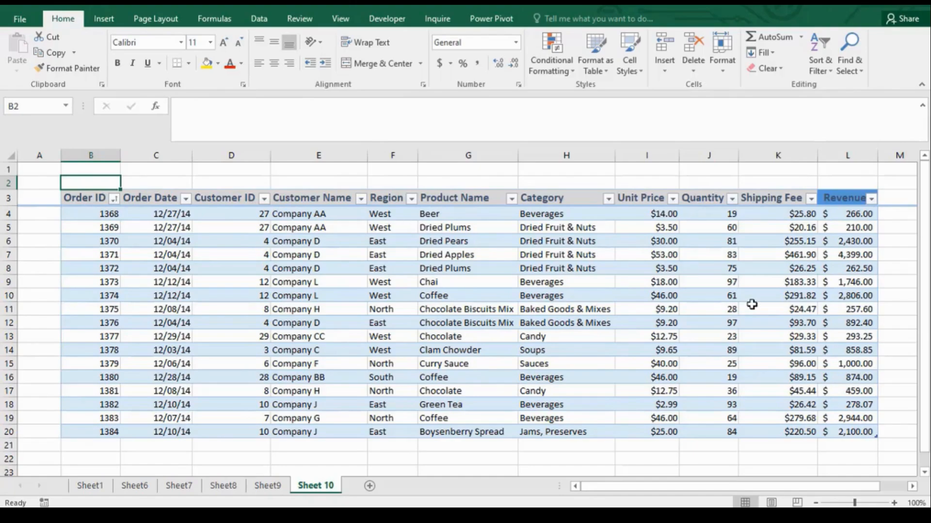
left_click(82, 197)
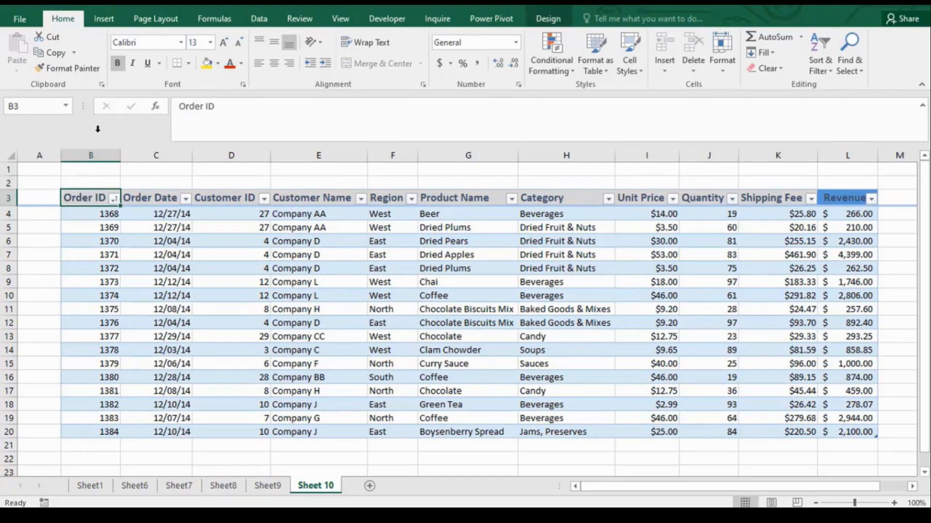
left_click(550, 19)
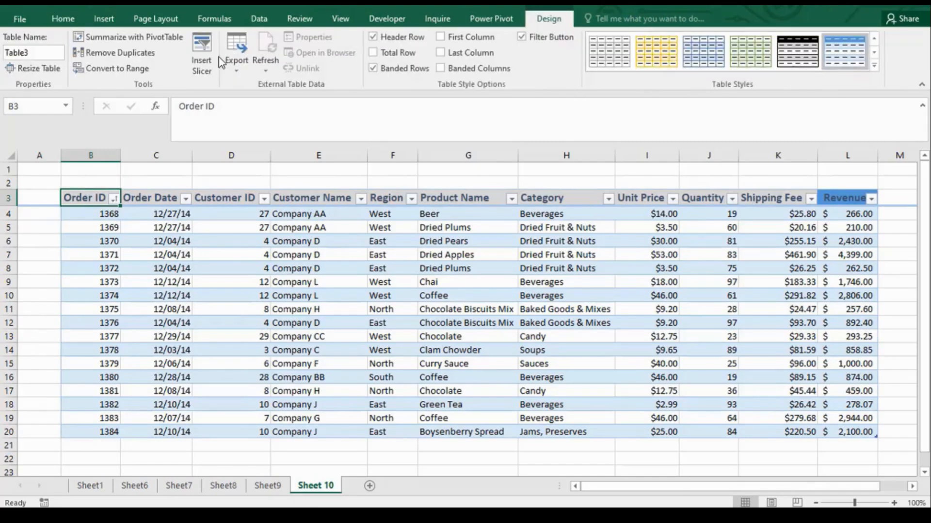
left_click(30, 53)
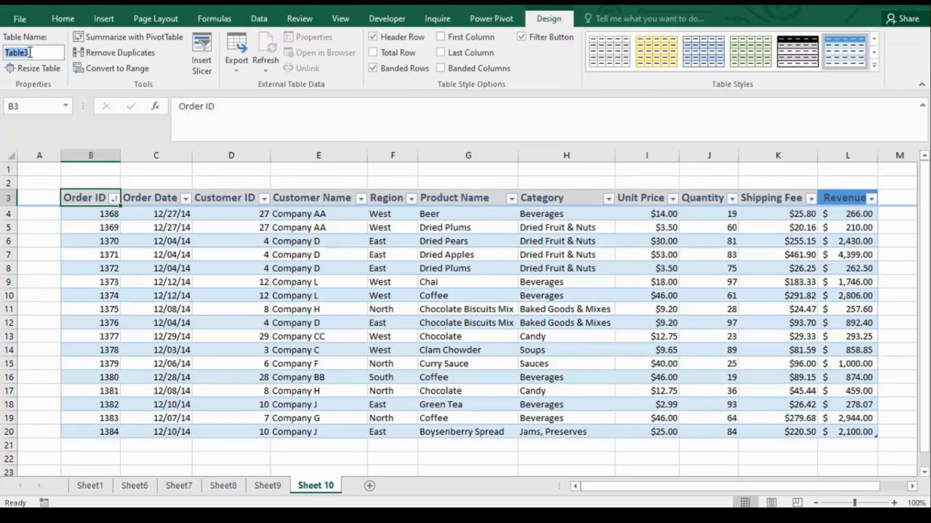
type("SalesData")
left_click(158, 238)
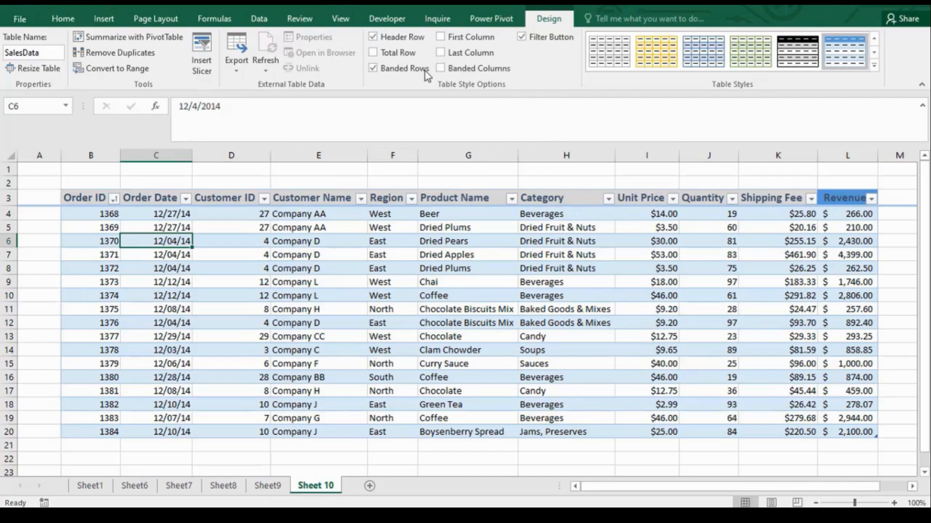
Turn on the Total Row for the SalesData table and select its Revenue total cell
left_click(113, 445)
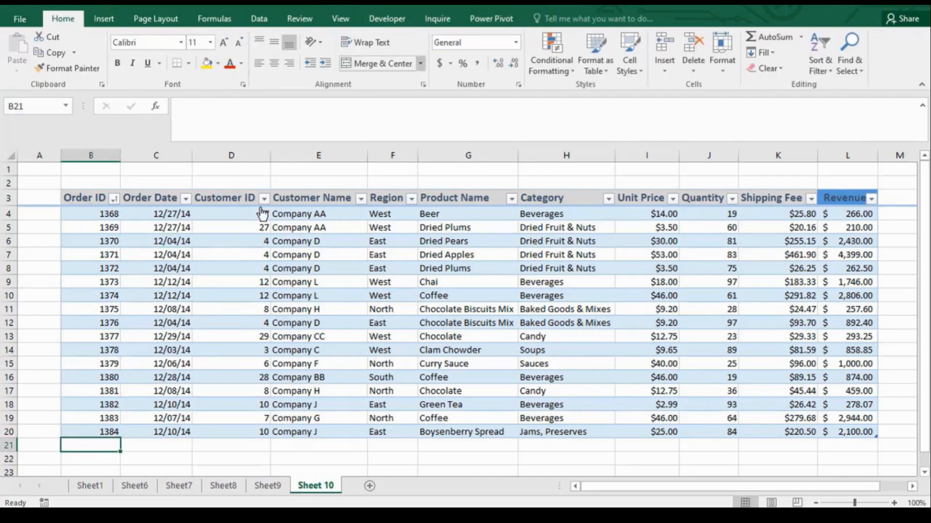
left_click(138, 228)
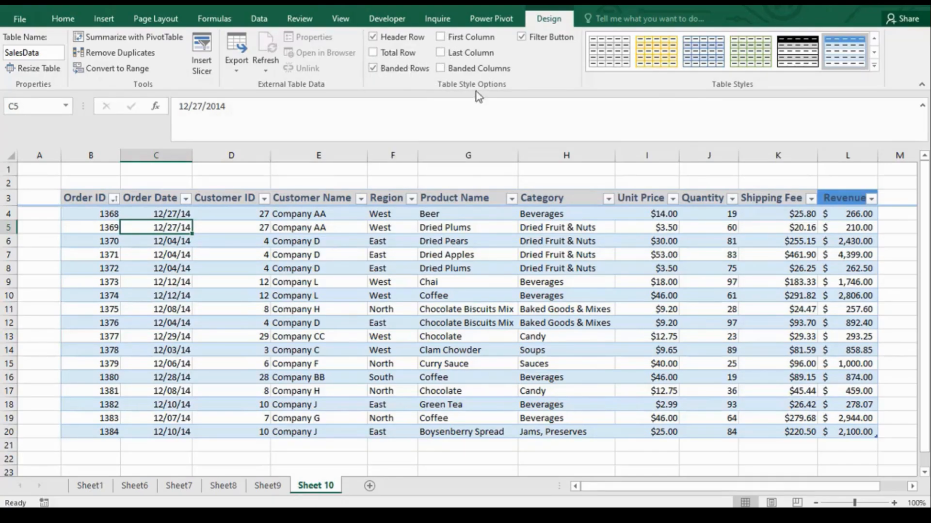
left_click(372, 54)
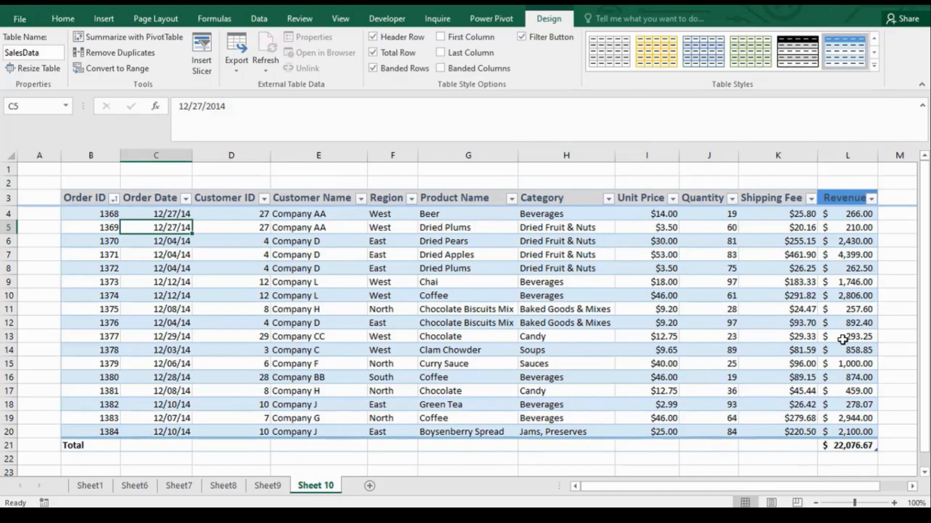
left_click(834, 446)
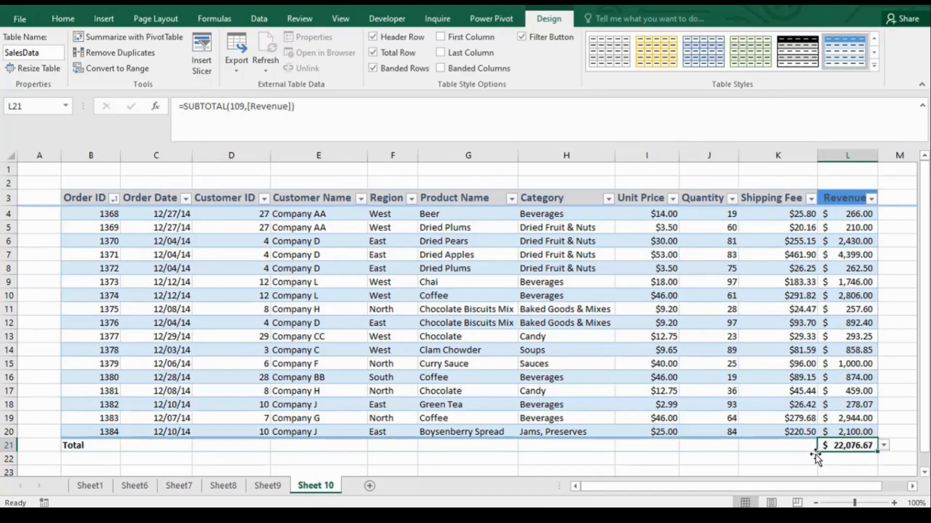
left_click(807, 448)
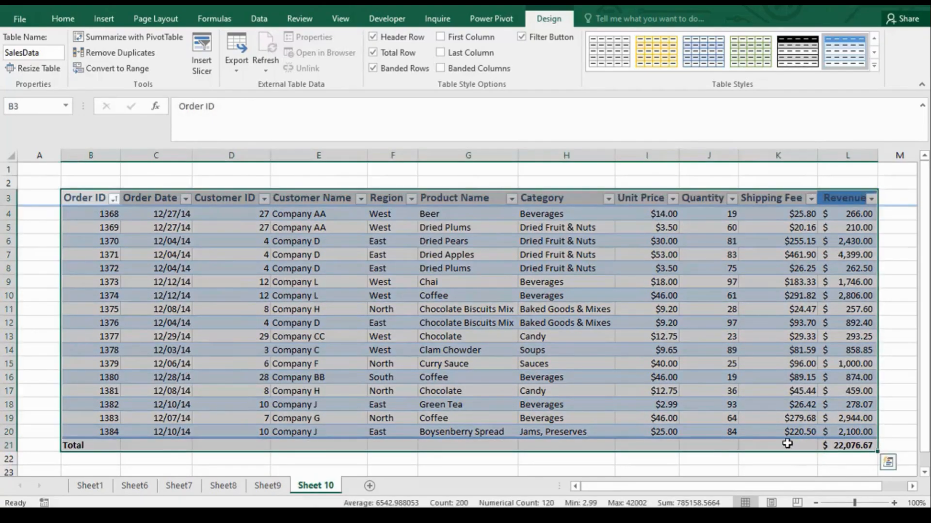
left_click(787, 444)
left_click(857, 363)
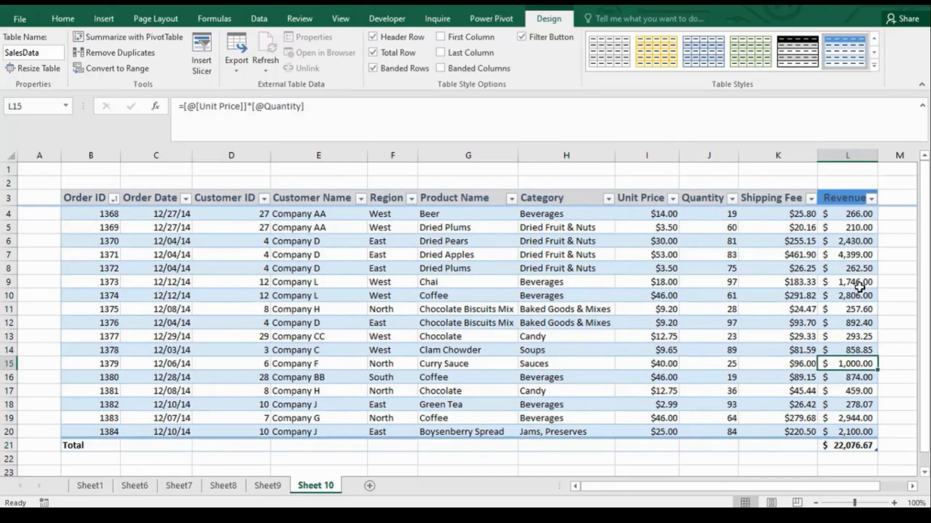
left_click(848, 445)
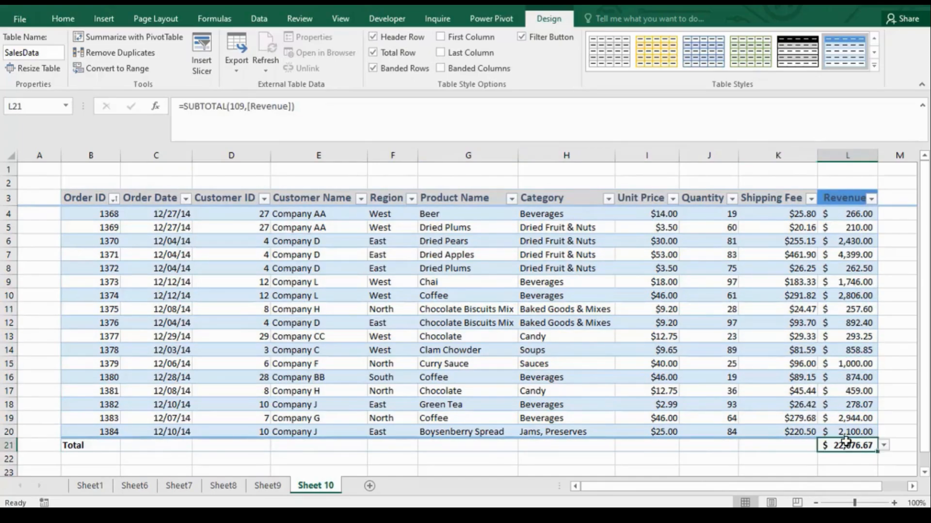
left_click(779, 198)
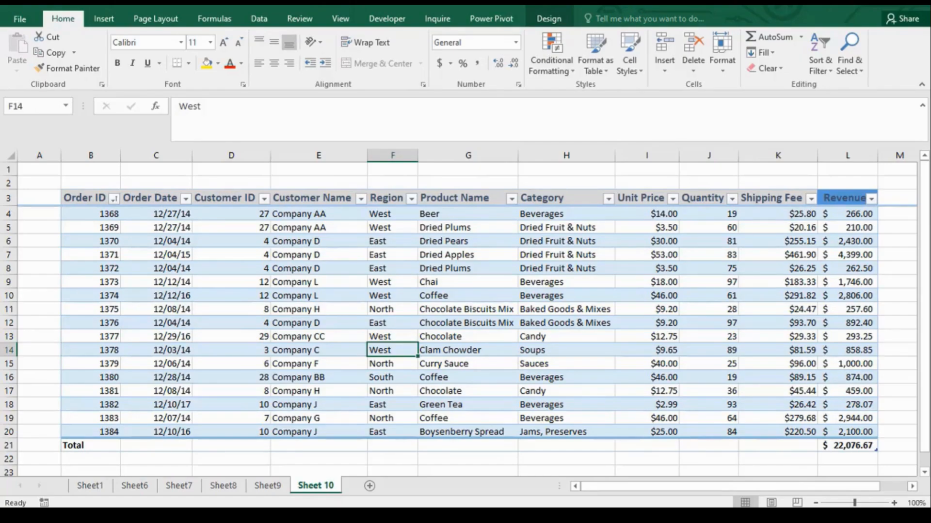
Move the entire Region column so it sits between Order ID and Order Date
left_click(391, 196)
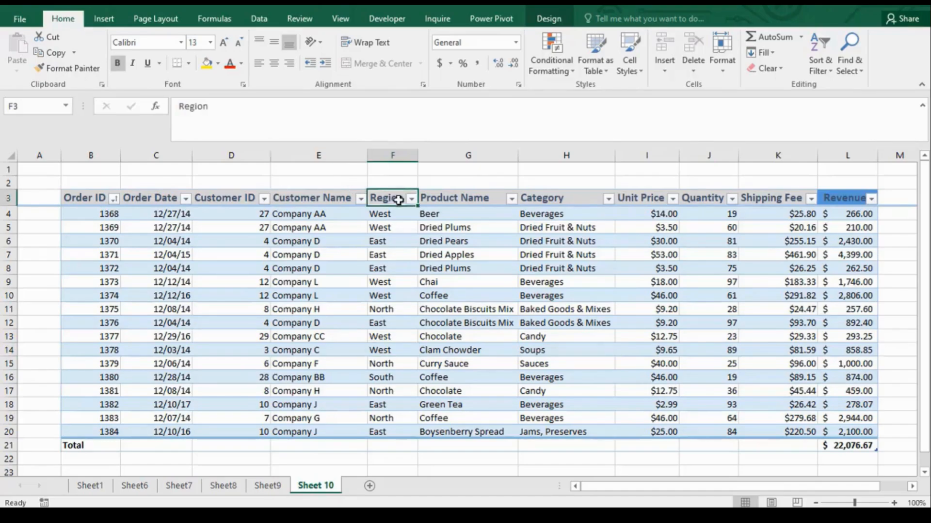
left_click(388, 158)
left_click(390, 195)
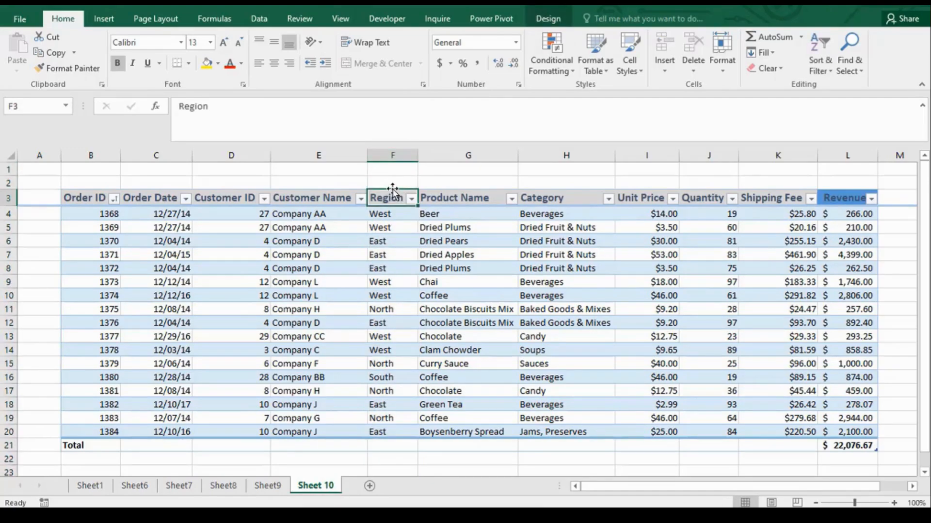
left_click(377, 189)
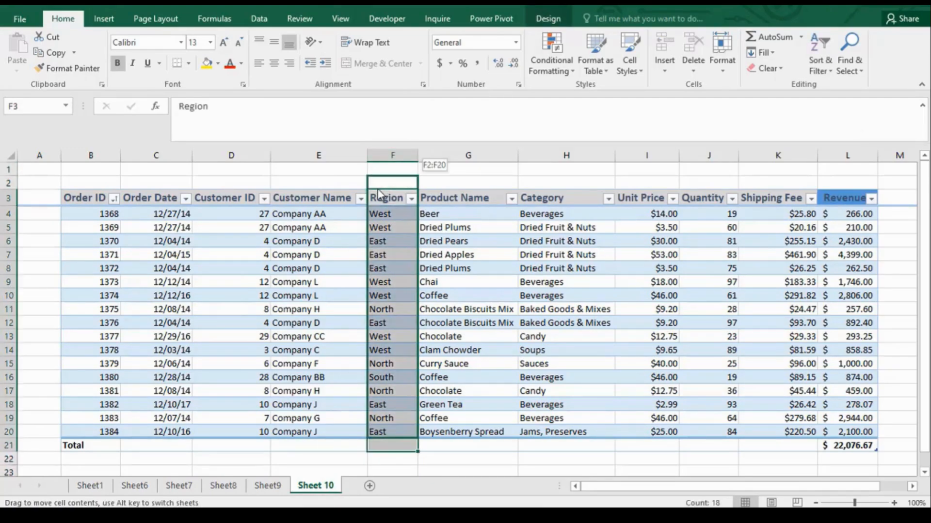
left_click_drag(379, 188, 131, 224)
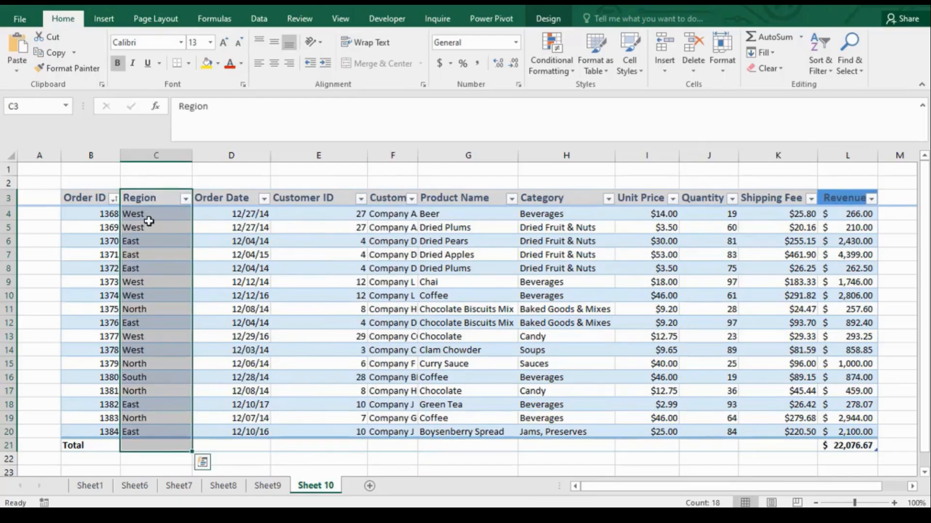
left_click(162, 394)
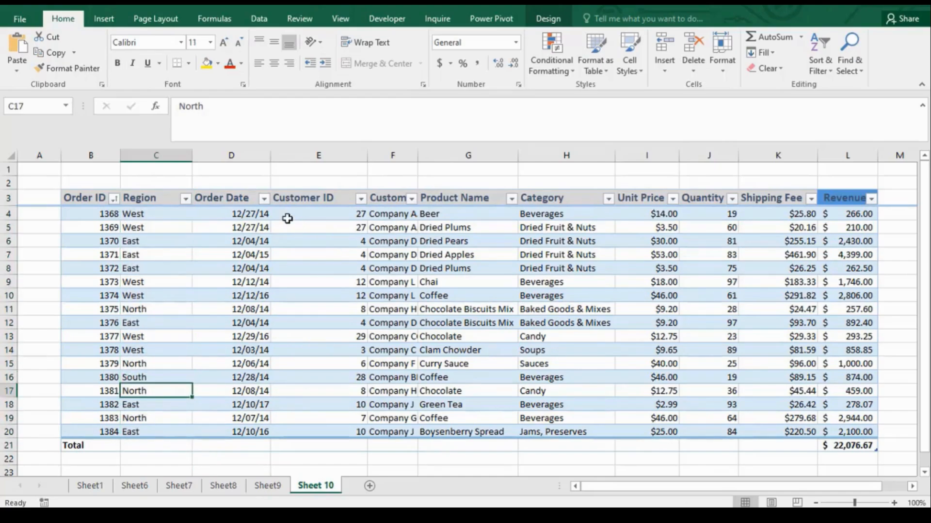
Move the entire Order Date column in front of Order ID so it is the table's first column
left_click(224, 197)
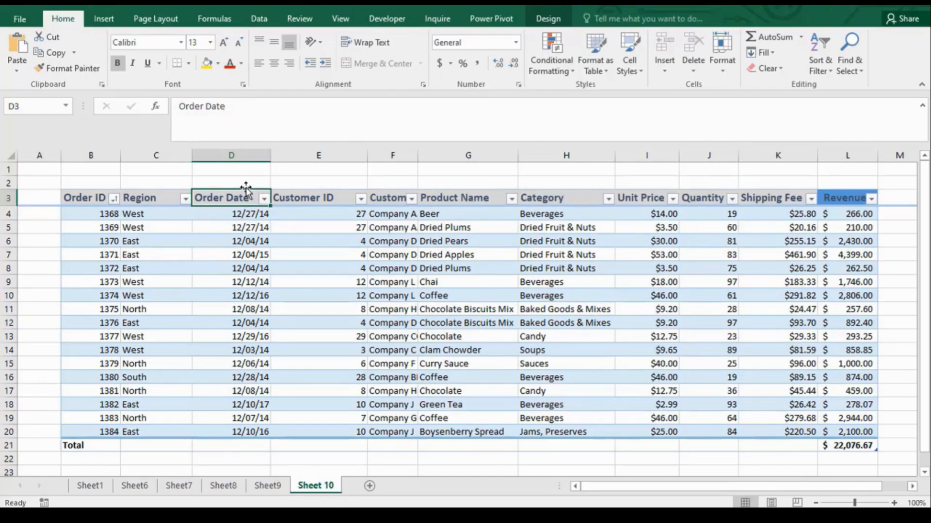
left_click(245, 190)
left_click_drag(245, 190, 71, 202)
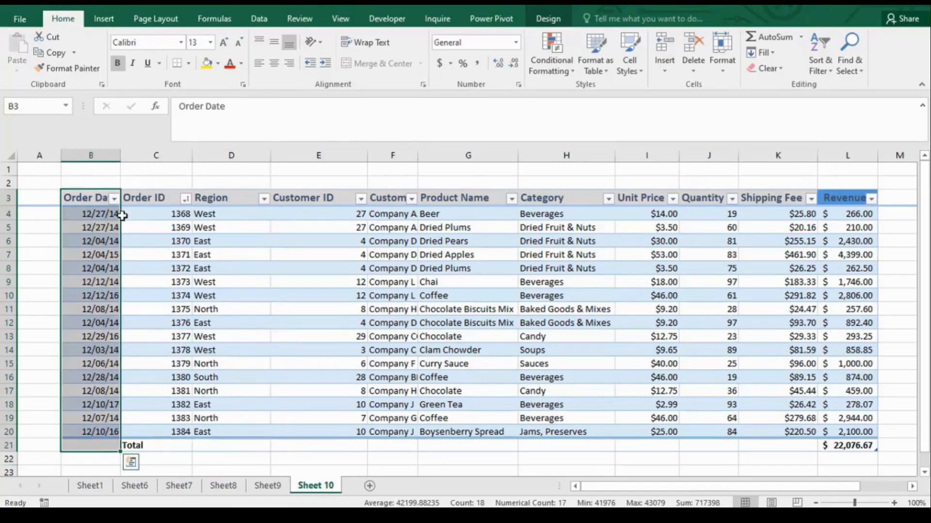
left_click(141, 444)
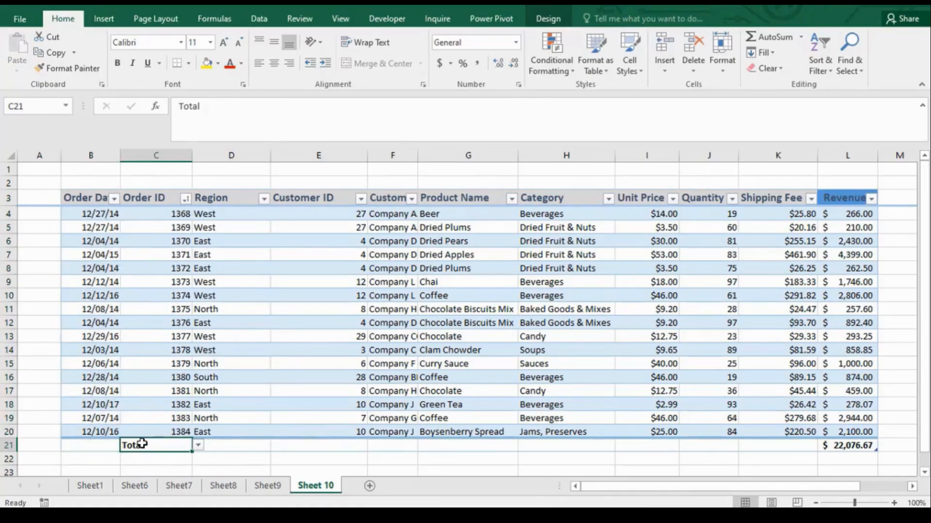
Turn off the Total Row of the SalesData table and select the first Revenue data cell
left_click(347, 193)
left_click(336, 252)
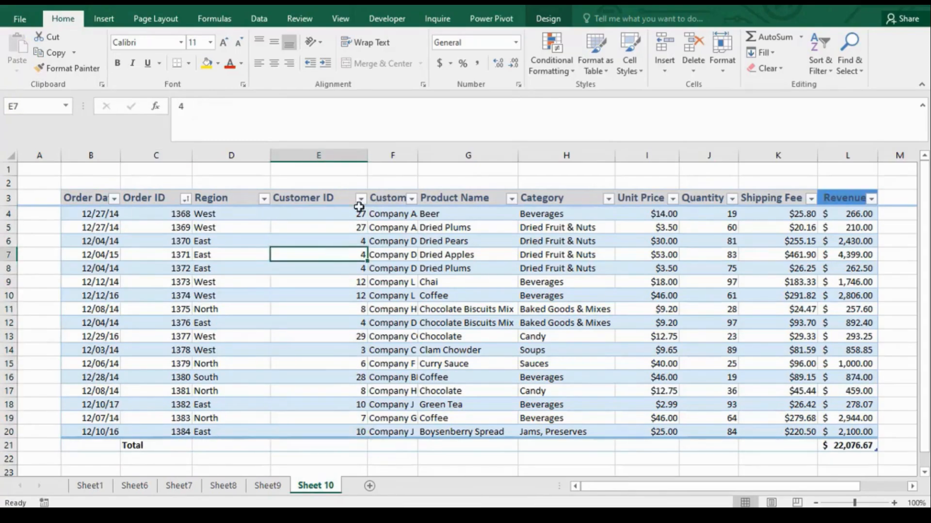
left_click(547, 18)
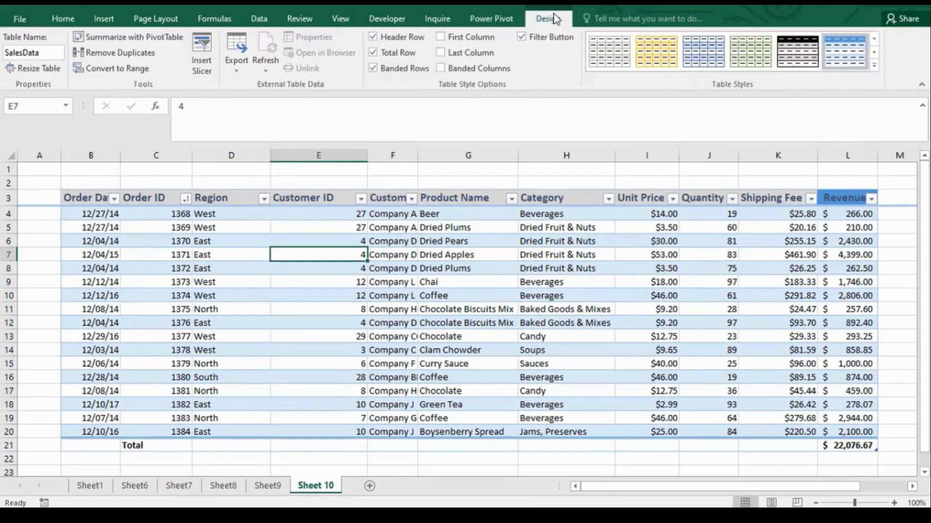
left_click(374, 52)
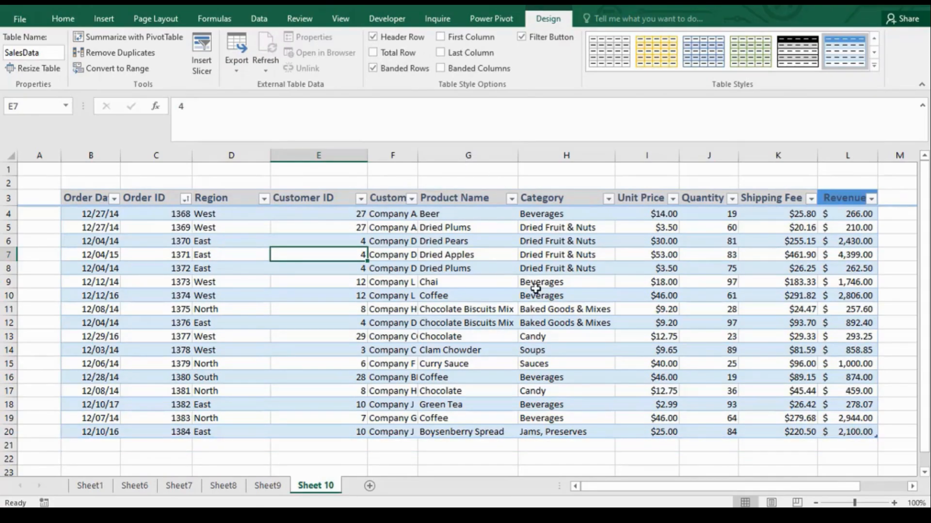
left_click(852, 214)
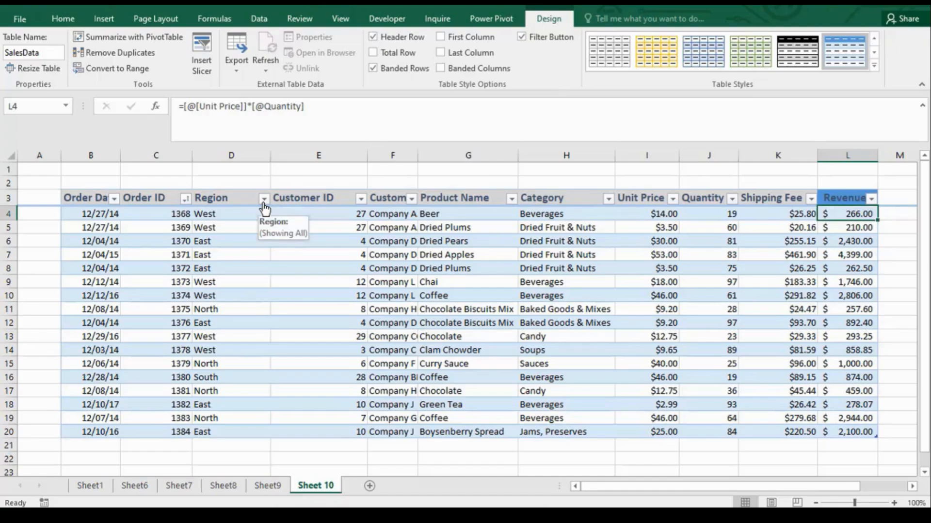
Filter the Order Date column to show only 2016 orders, and clear that filter again
left_click(114, 199)
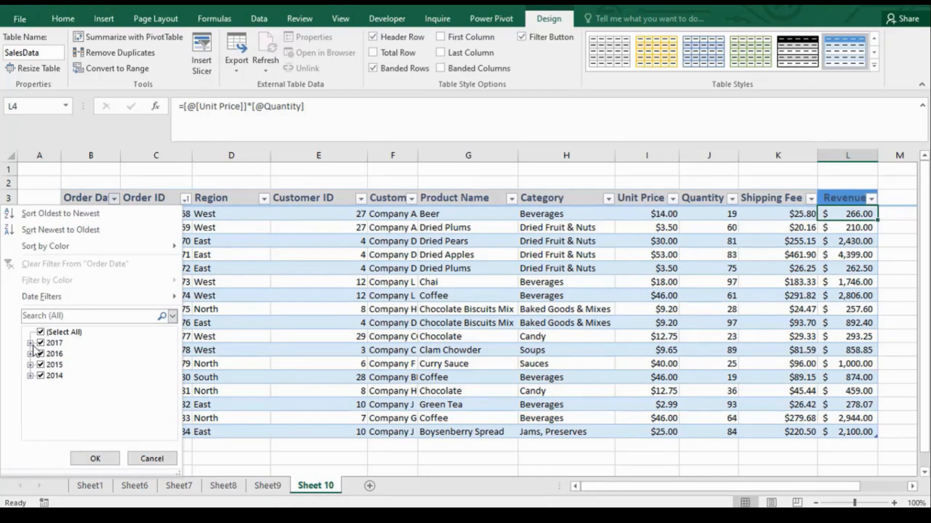
left_click(41, 332)
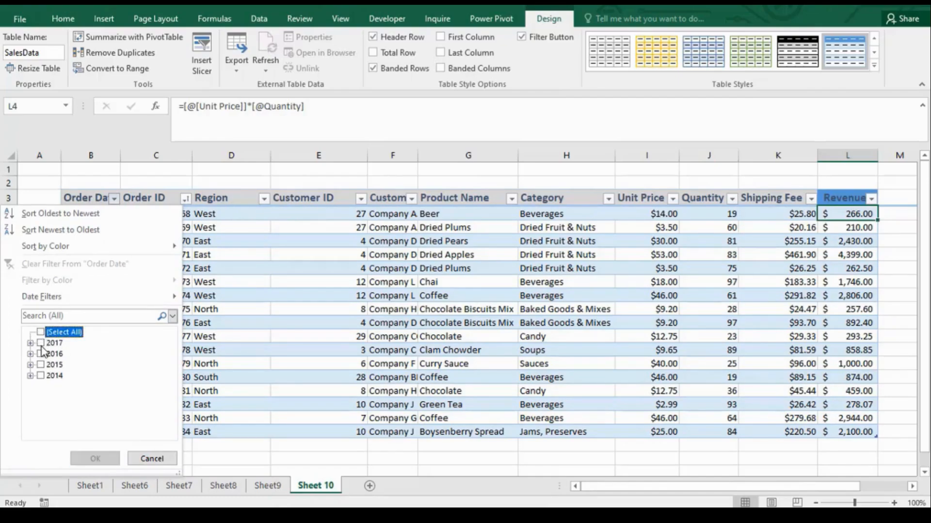
left_click(40, 354)
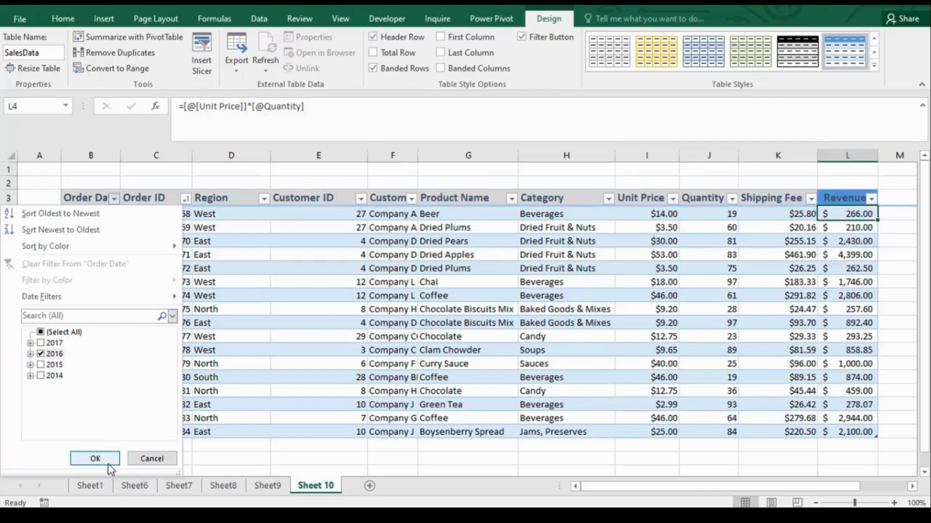
left_click(93, 458)
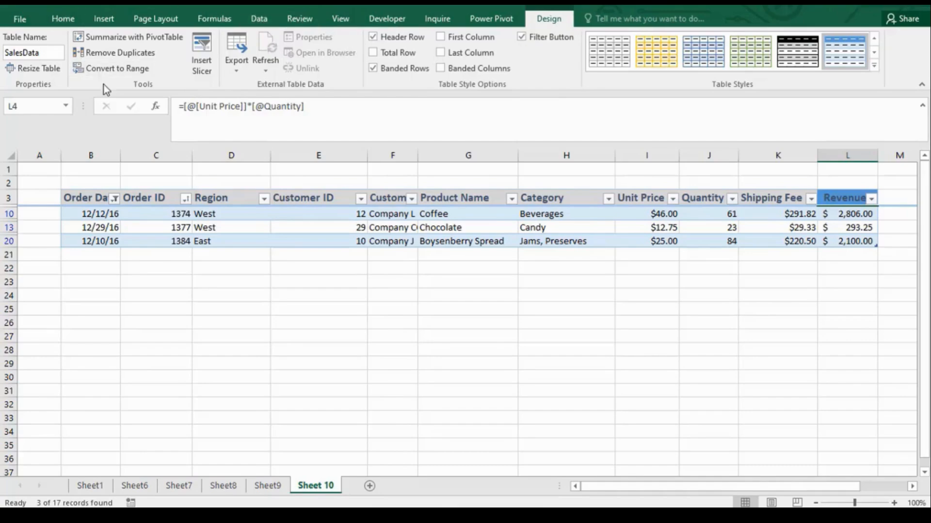
left_click(114, 198)
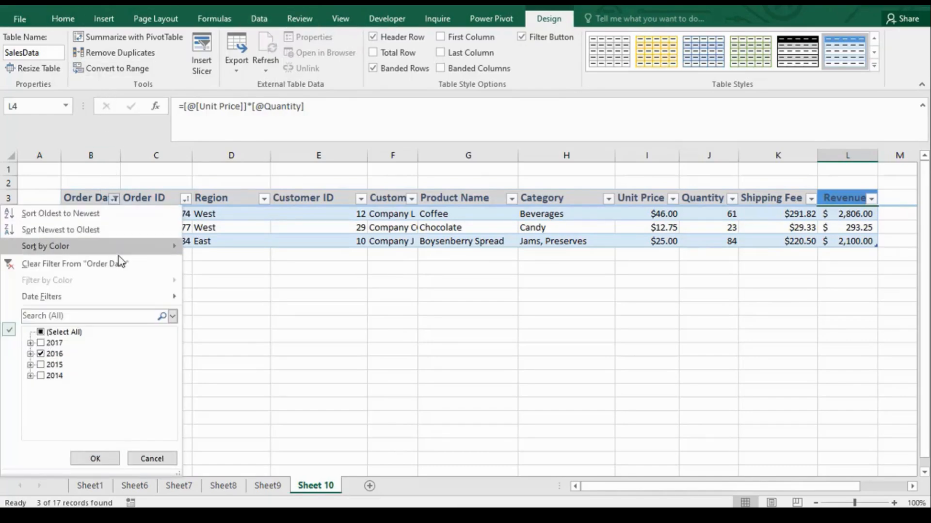
left_click(89, 266)
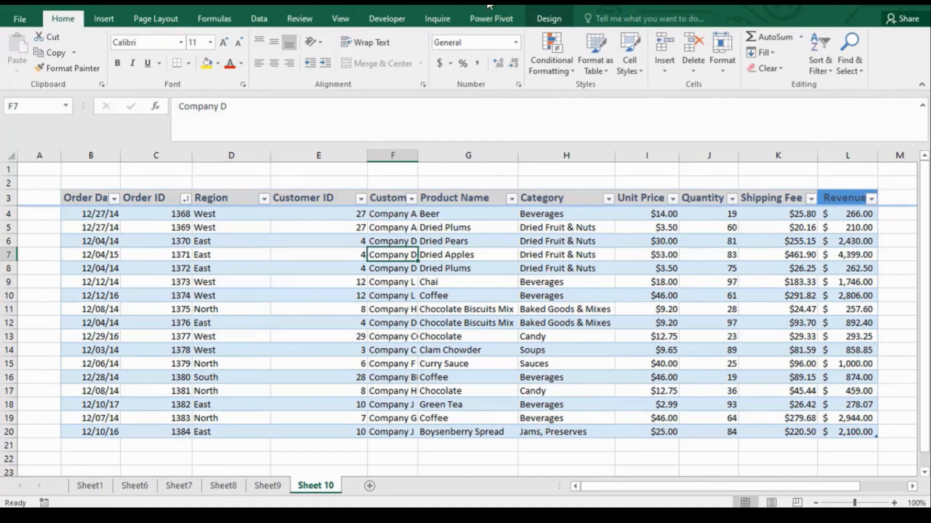
Turn on the Total Row of the SalesData table and set its Shipping Fee cell to Average
left_click(552, 18)
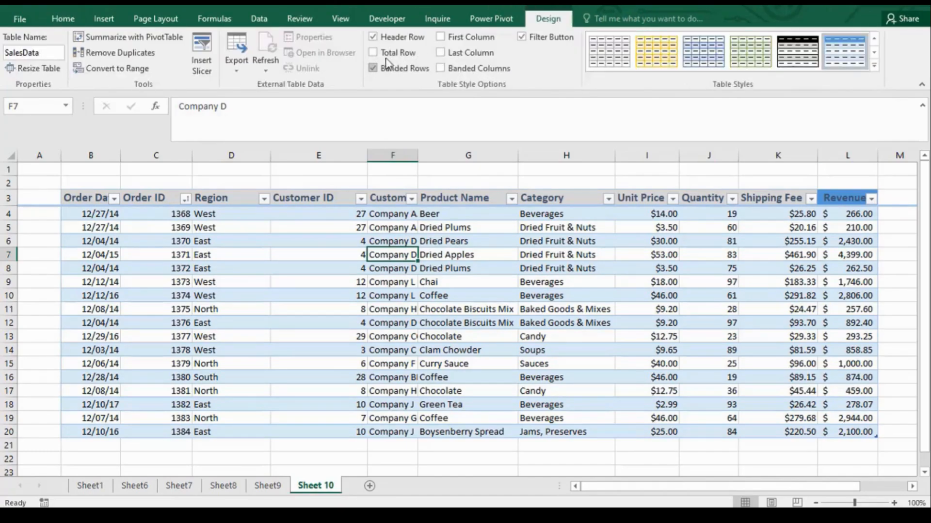
left_click(373, 52)
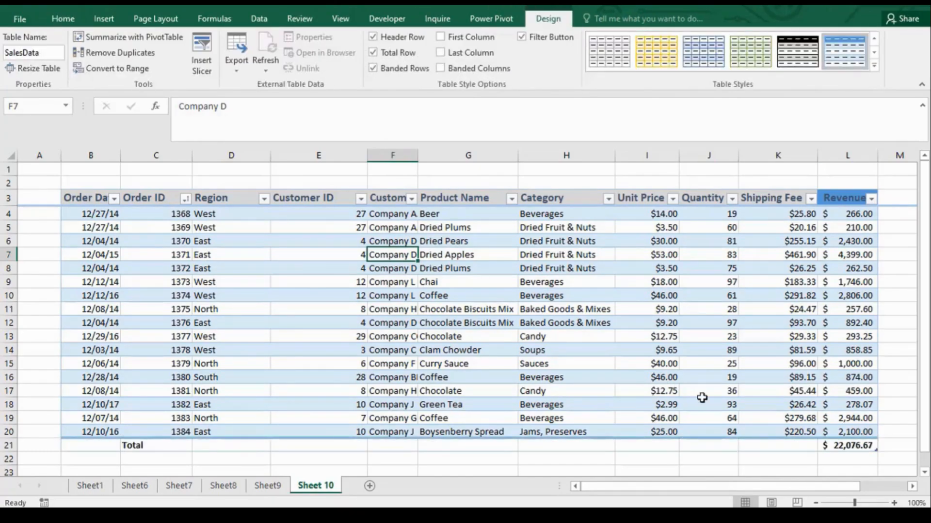
left_click(786, 444)
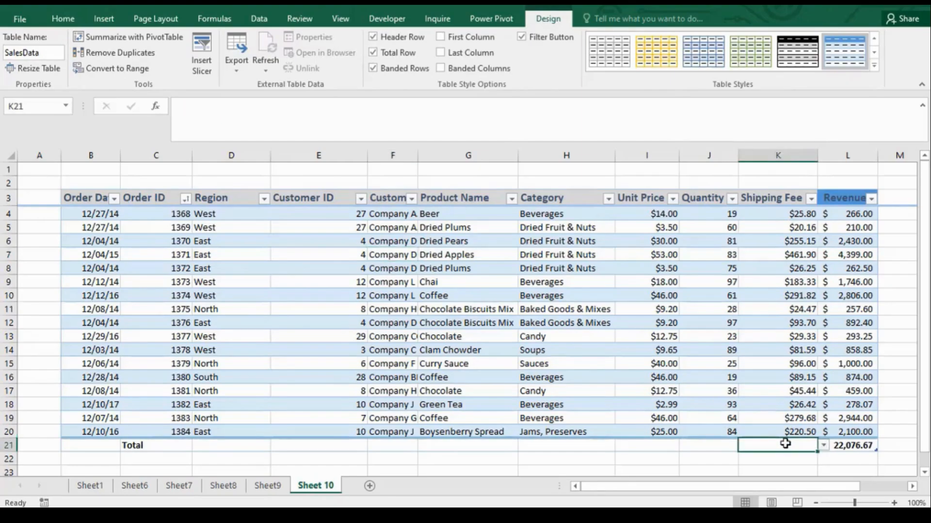
left_click(708, 444)
left_click(788, 444)
left_click(824, 446)
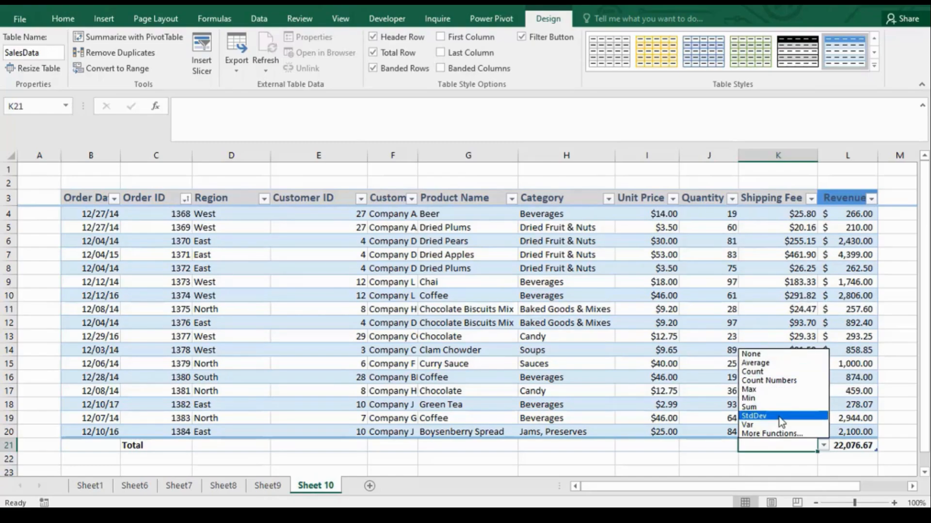
left_click(779, 363)
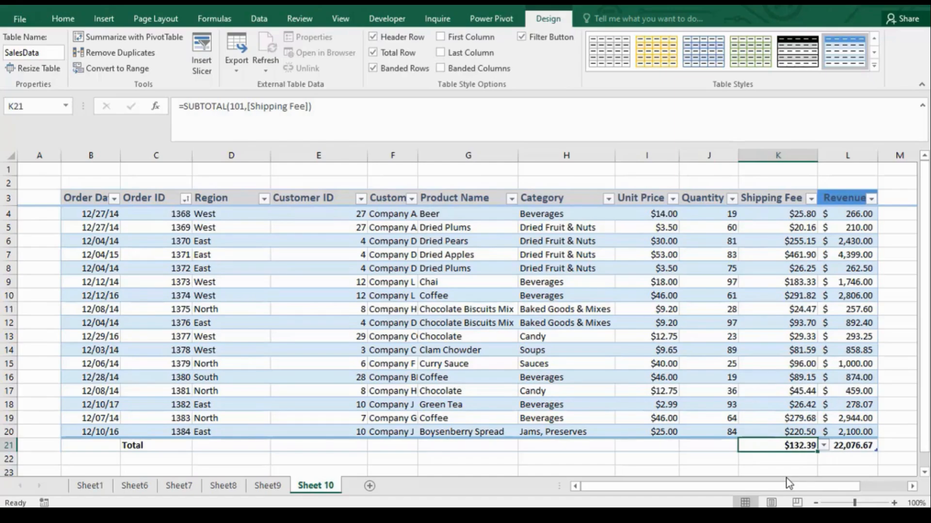
Set the Quantity cell in the Total Row to Sum
left_click(708, 445)
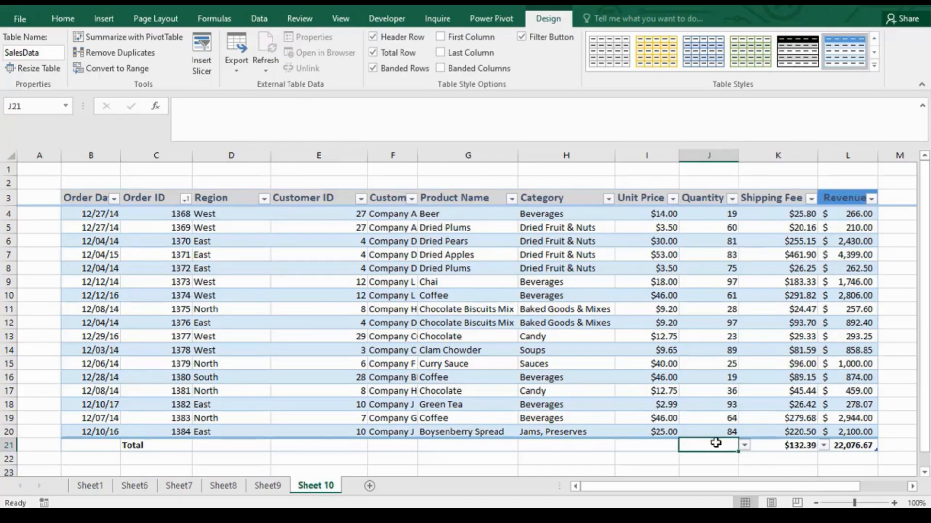
left_click(745, 446)
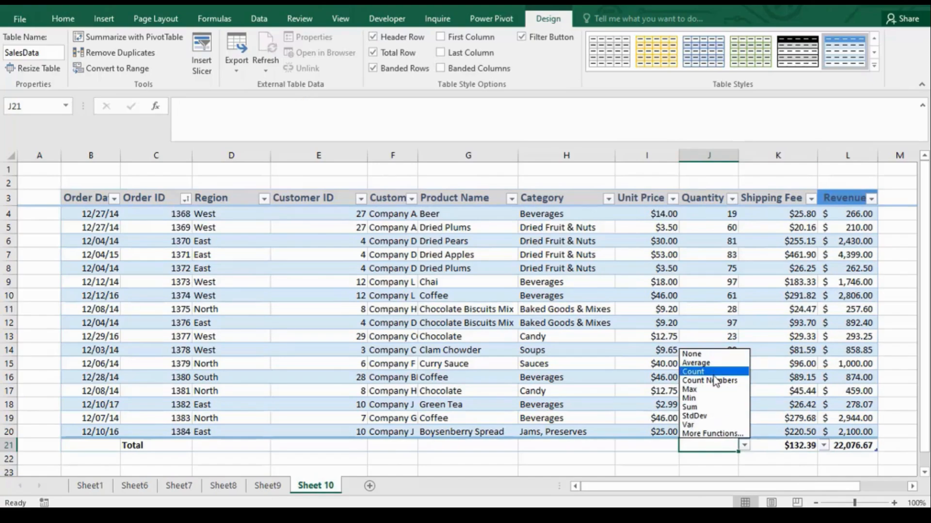
left_click(712, 408)
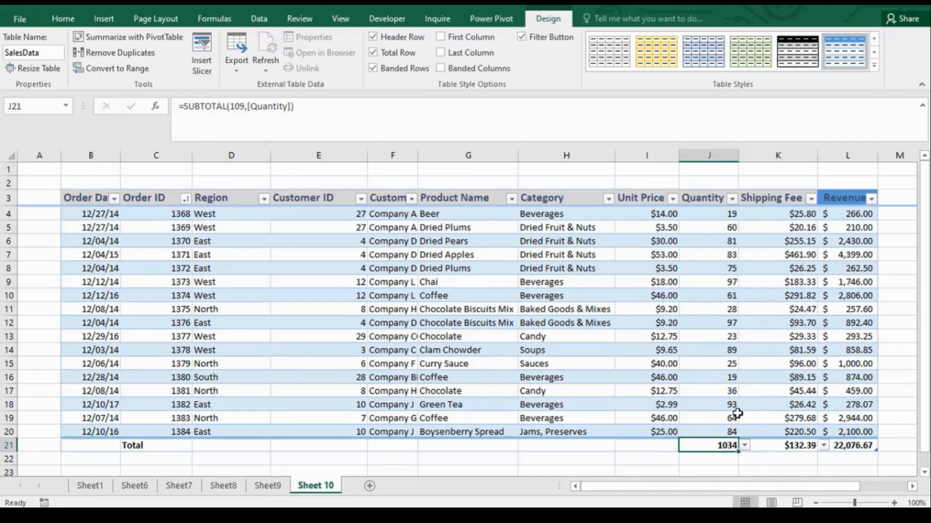
Set the Unit Price cell in the Total Row to Average
left_click(661, 431)
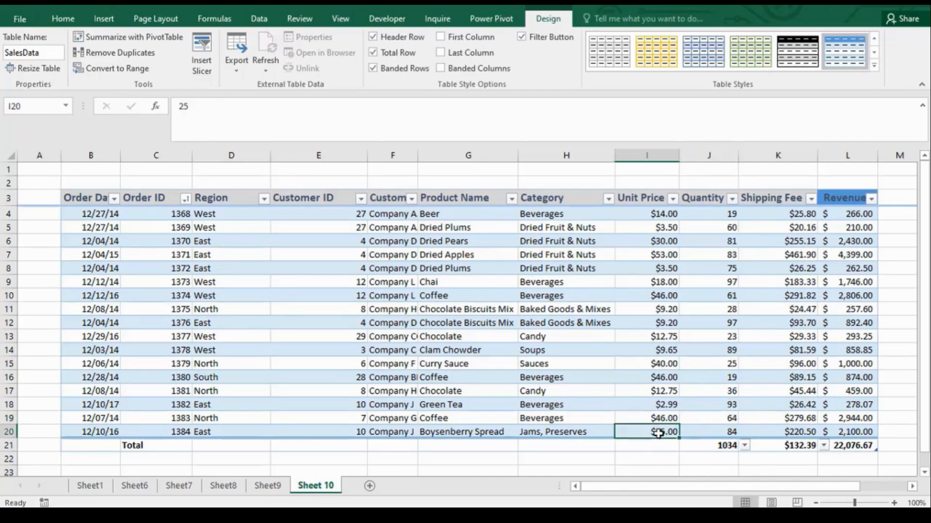
left_click(667, 452)
left_click(671, 445)
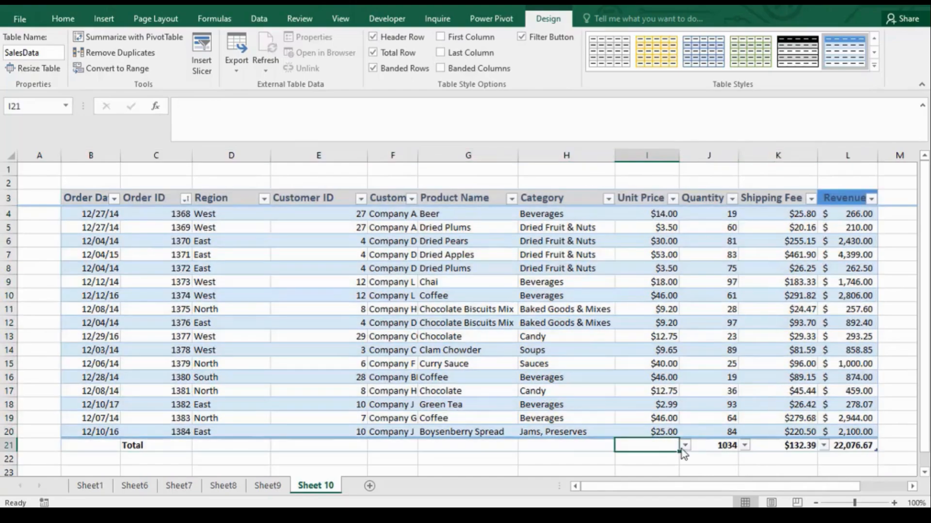
left_click(685, 446)
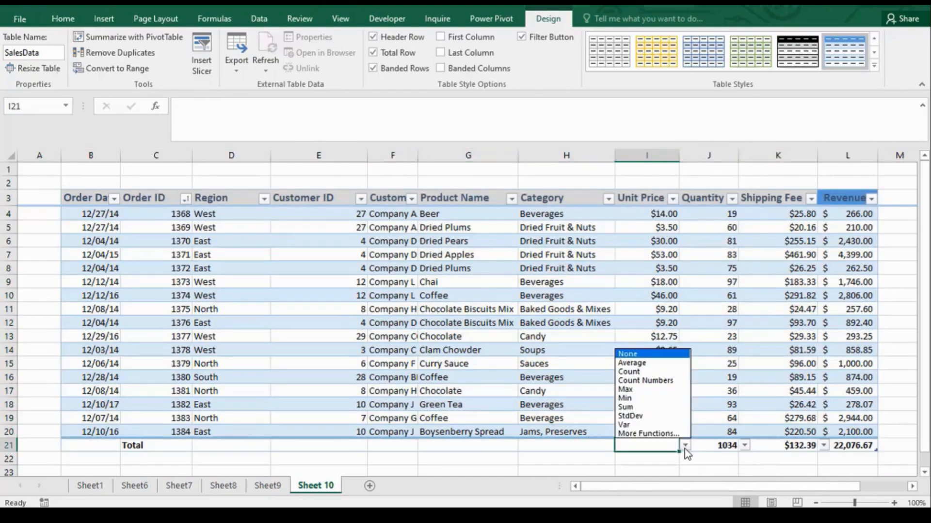
left_click(649, 364)
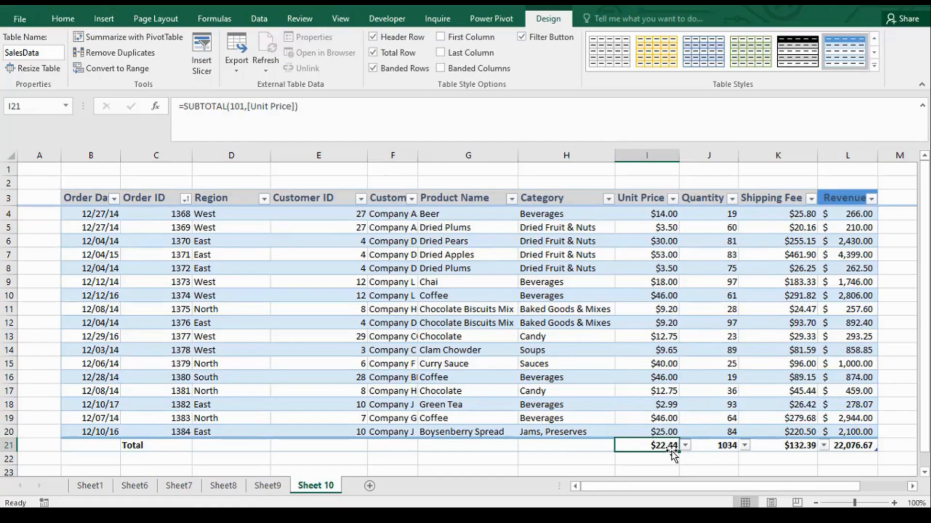
Look over the summary functions offered for the Category cell in the Total Row without choosing one
left_click(583, 446)
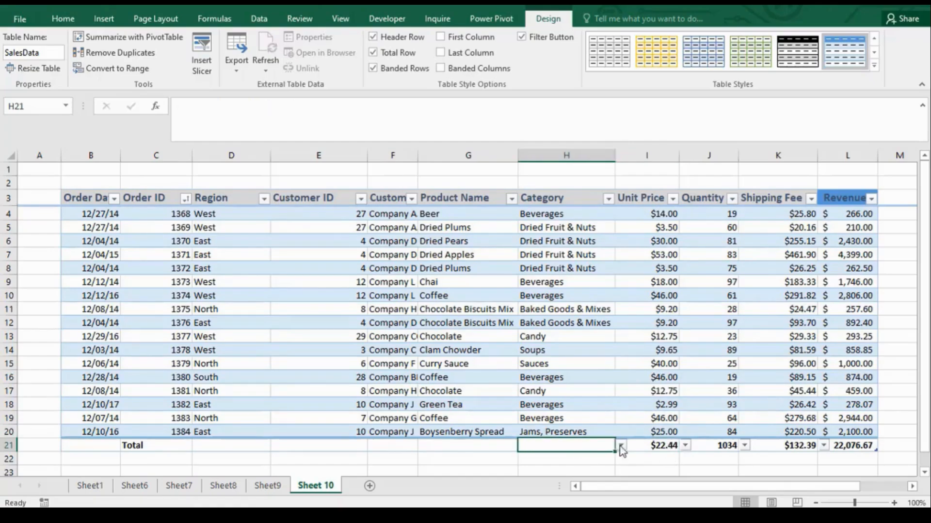
left_click(621, 445)
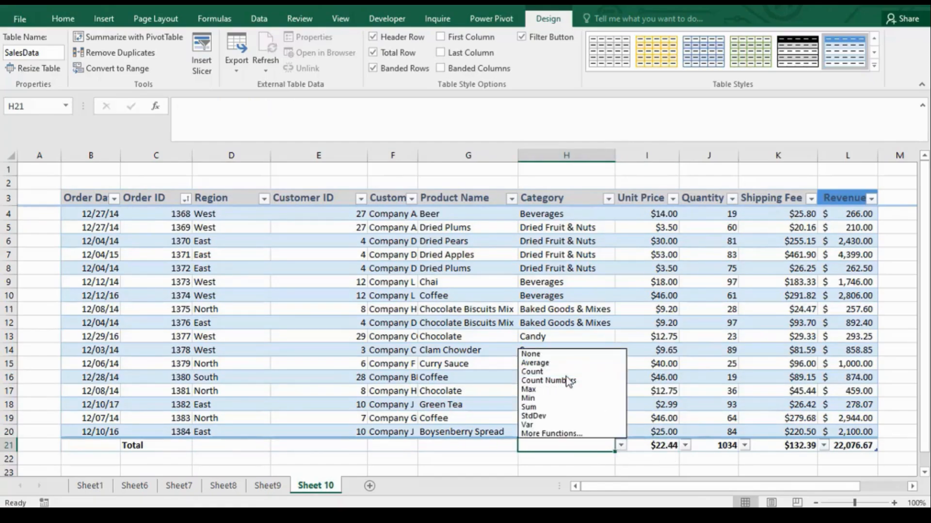
key("Escape")
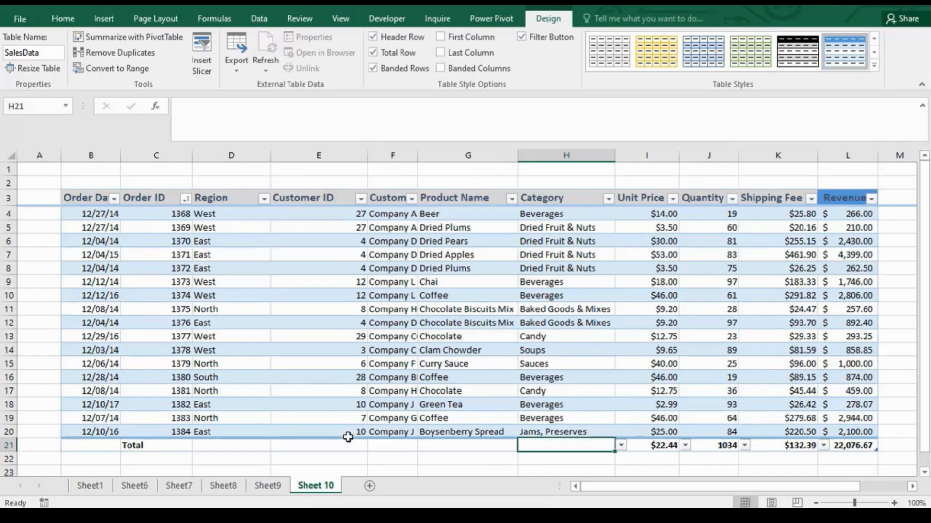
left_click(349, 441)
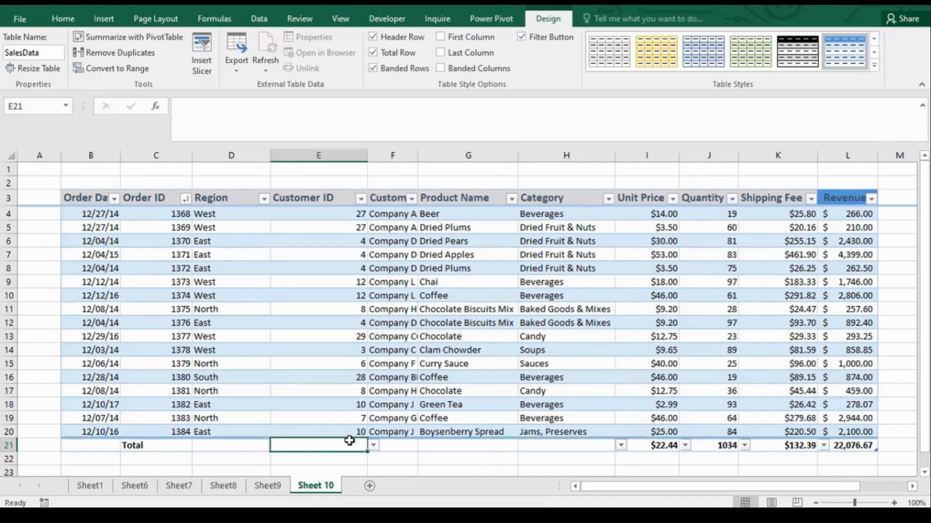
left_click(168, 437)
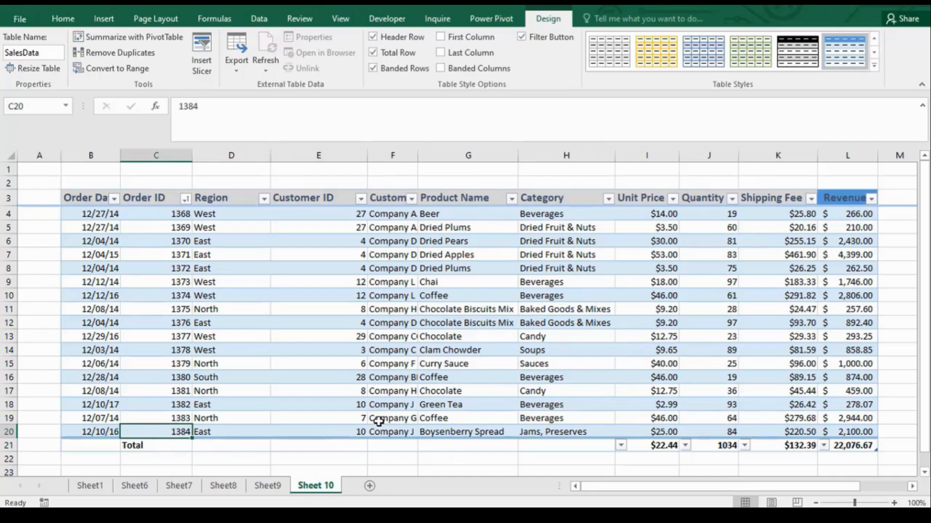
left_click(616, 444)
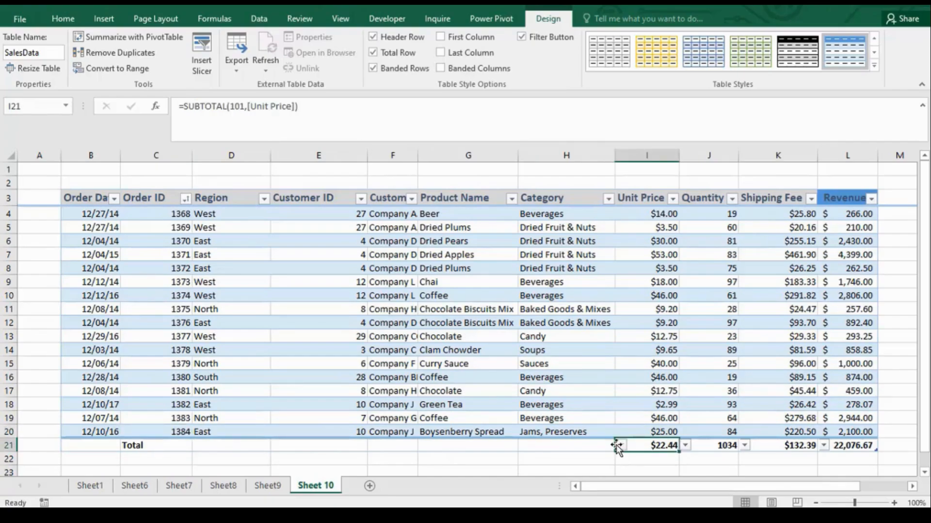
Browse the Logical functions available through More Functions for the Category cell in the Total Row, including IFNA, and cancel
left_click(568, 445)
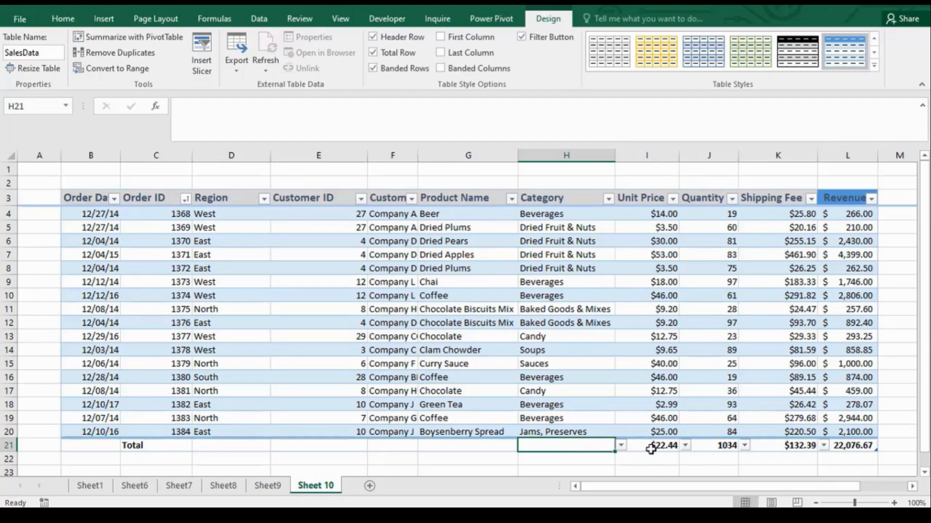
left_click(620, 447)
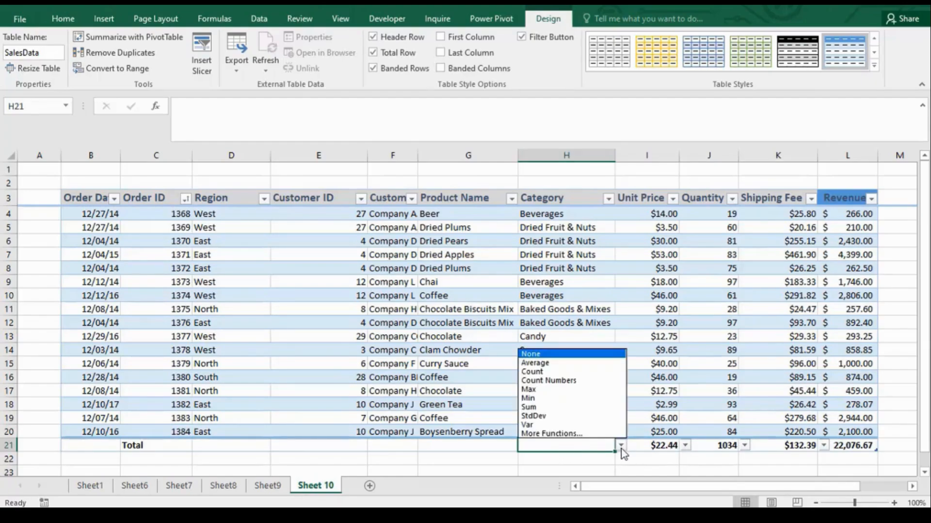
left_click(565, 436)
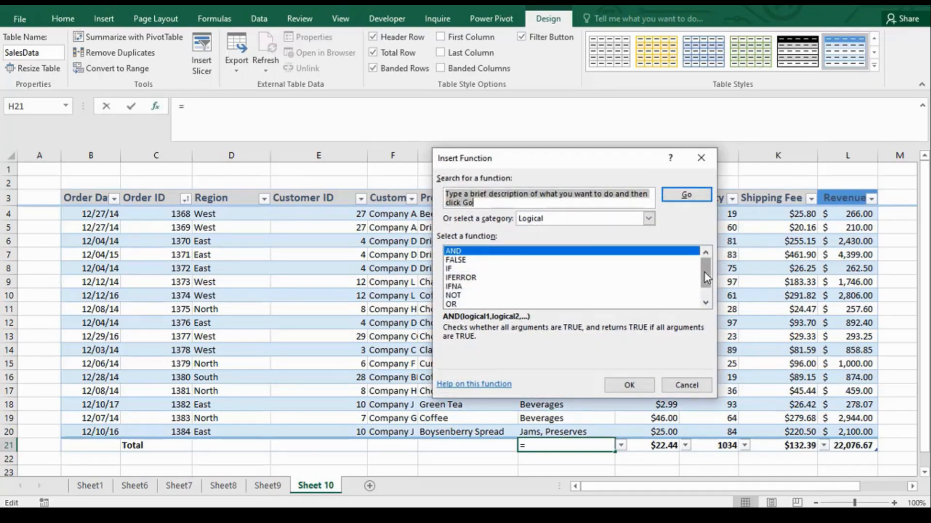
left_click_drag(704, 271, 711, 291)
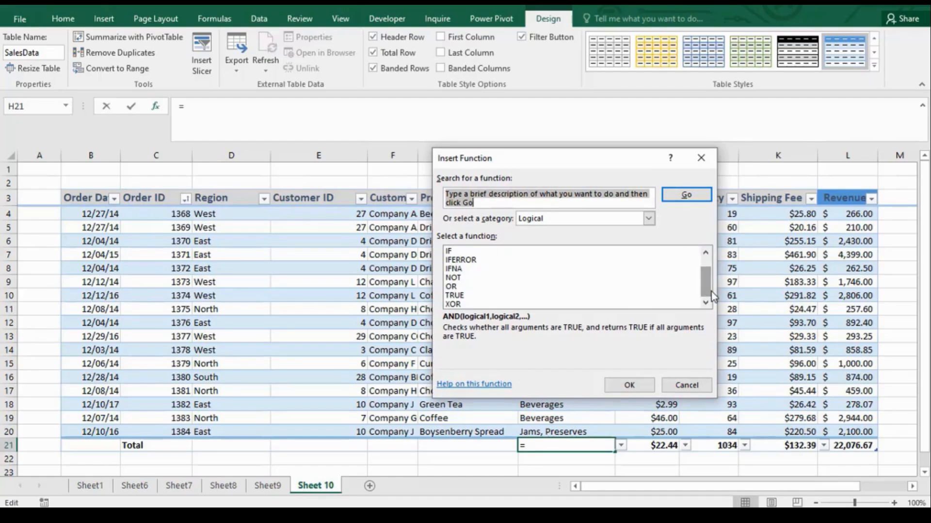
left_click(457, 286)
left_click(457, 269)
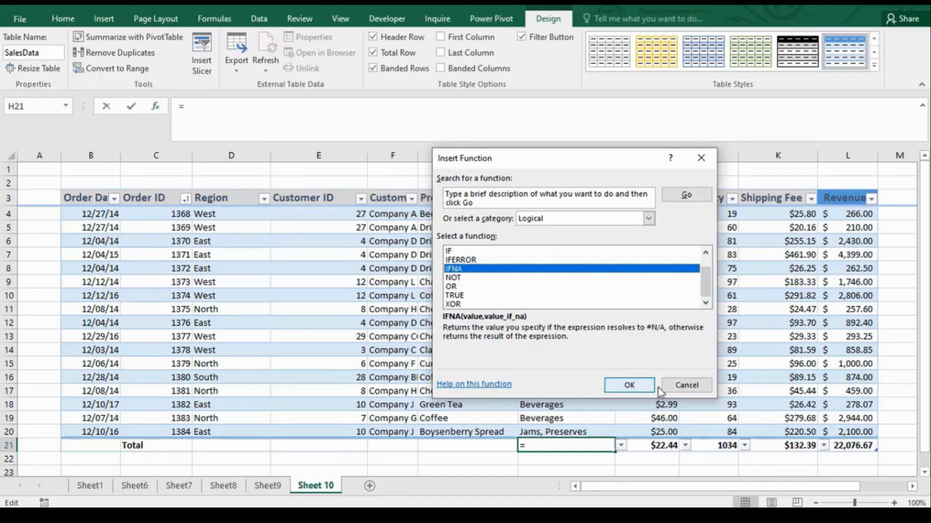
left_click(690, 385)
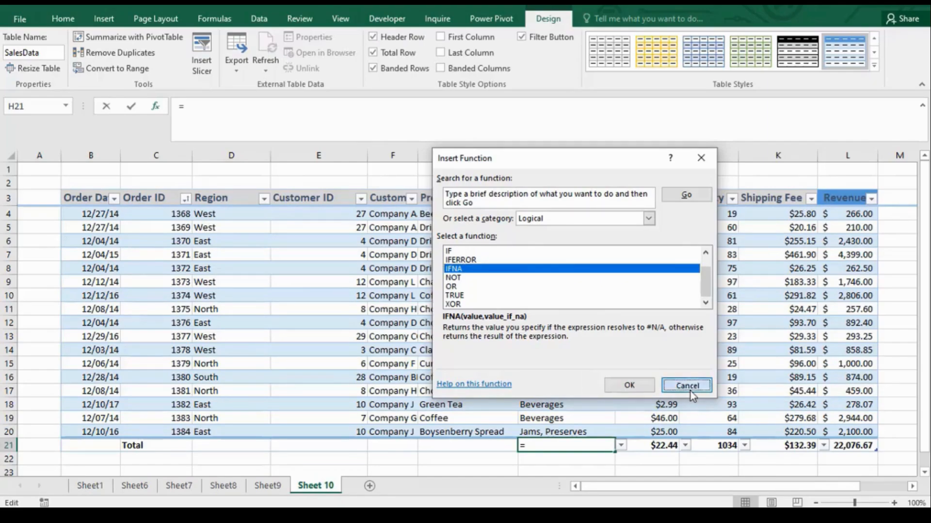
Turn off the Total Row of the SalesData table
left_click(568, 404)
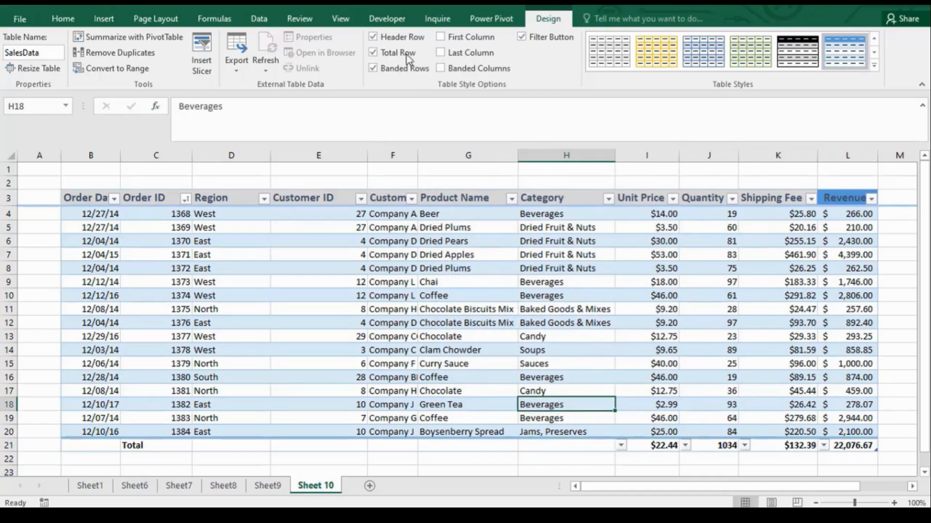
left_click(373, 52)
left_click(710, 287)
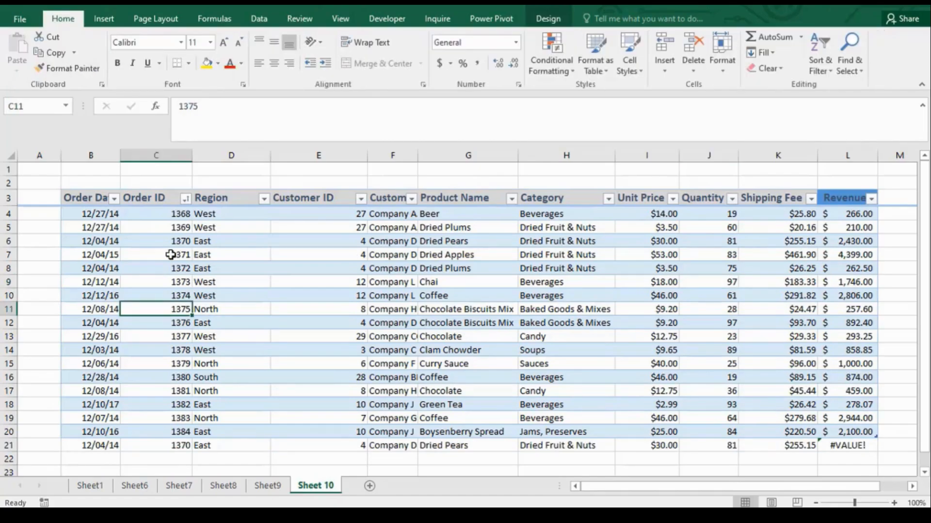
left_click(552, 20)
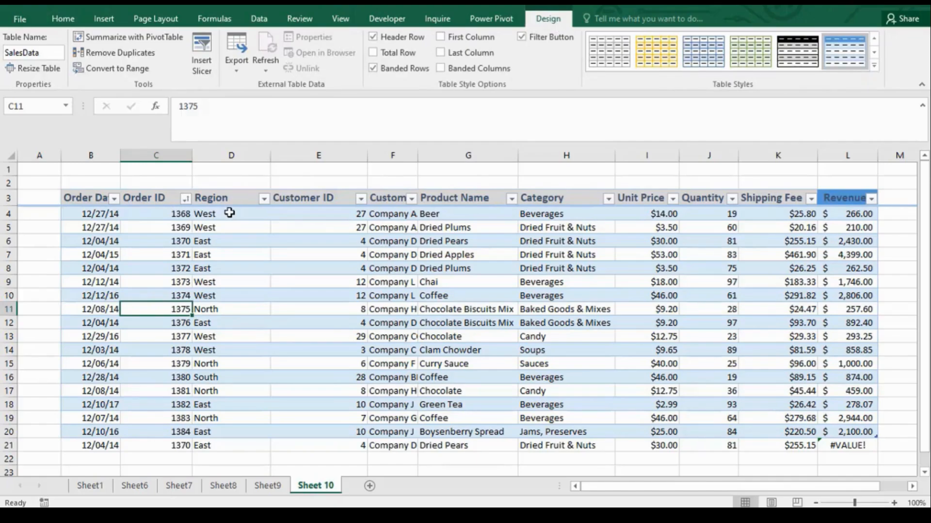
Copy the table row of order 1371 (Dried Apples) and paste it into rows 22 and 23 below the table
left_click(97, 255)
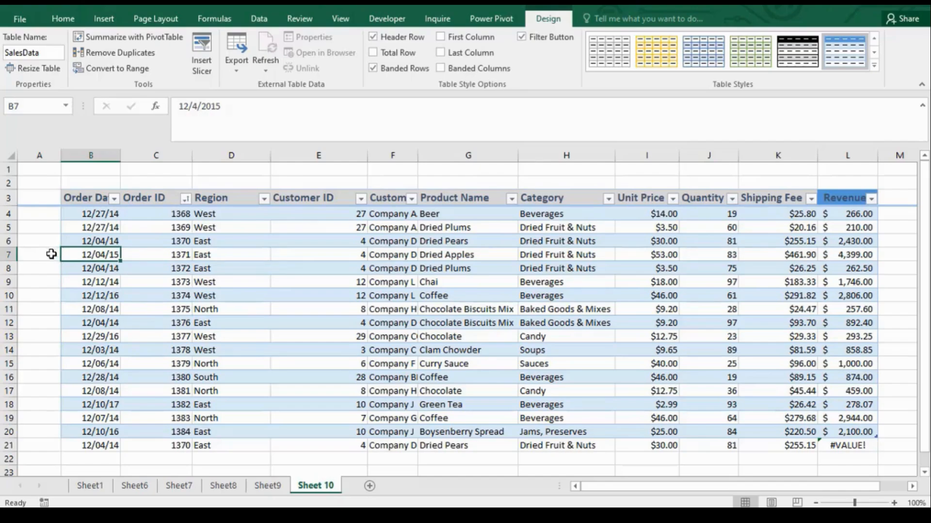
left_click(135, 257)
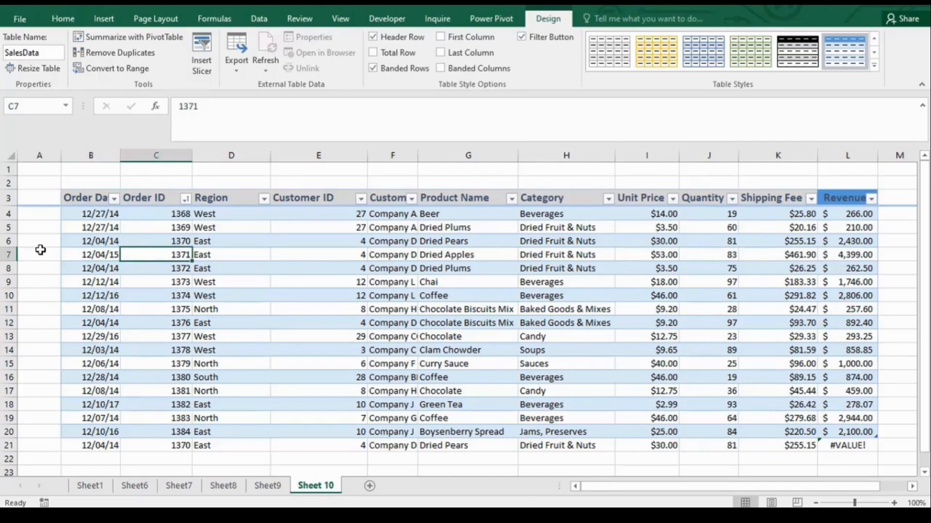
left_click(66, 253)
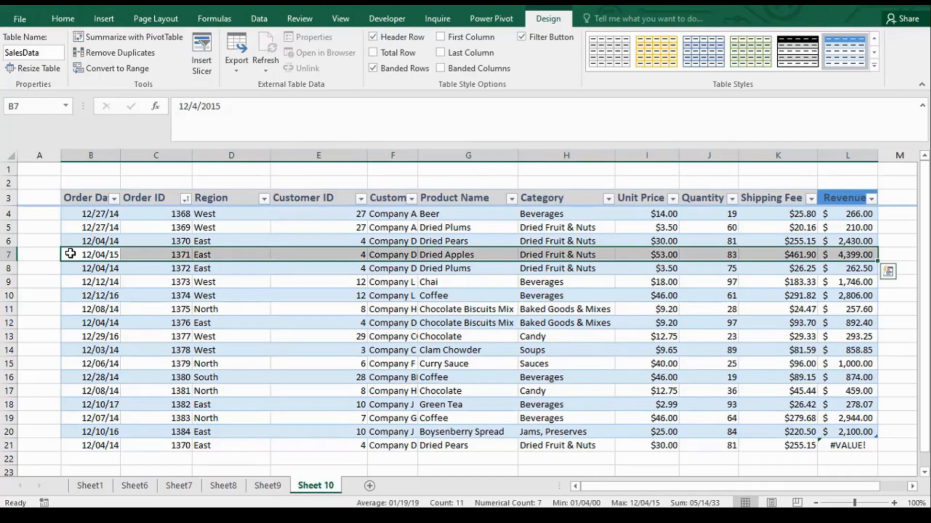
key("ctrl+c")
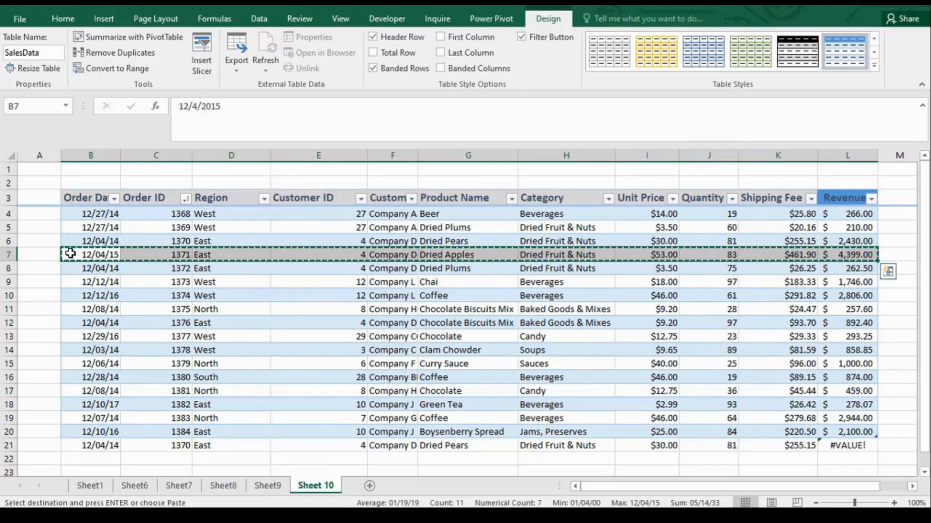
left_click(87, 460)
key("shift+space")
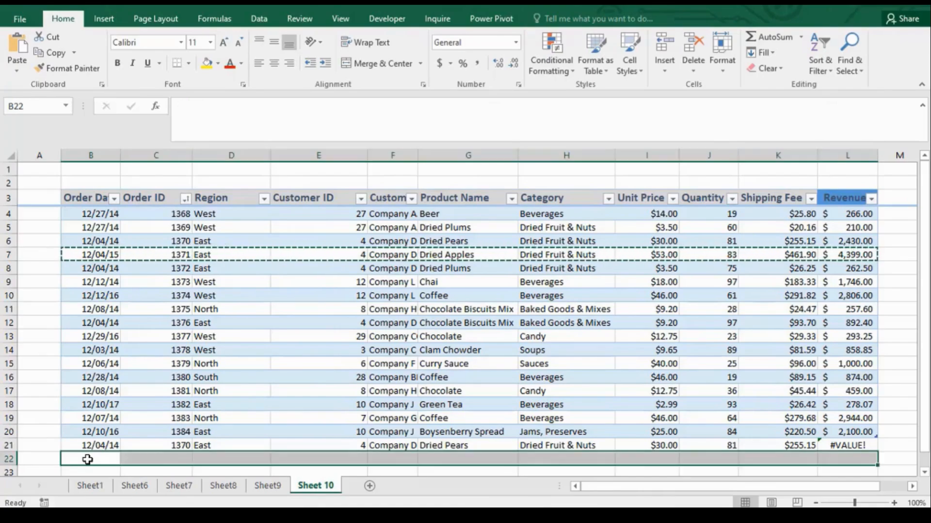
key("ctrl+v")
left_click(87, 474)
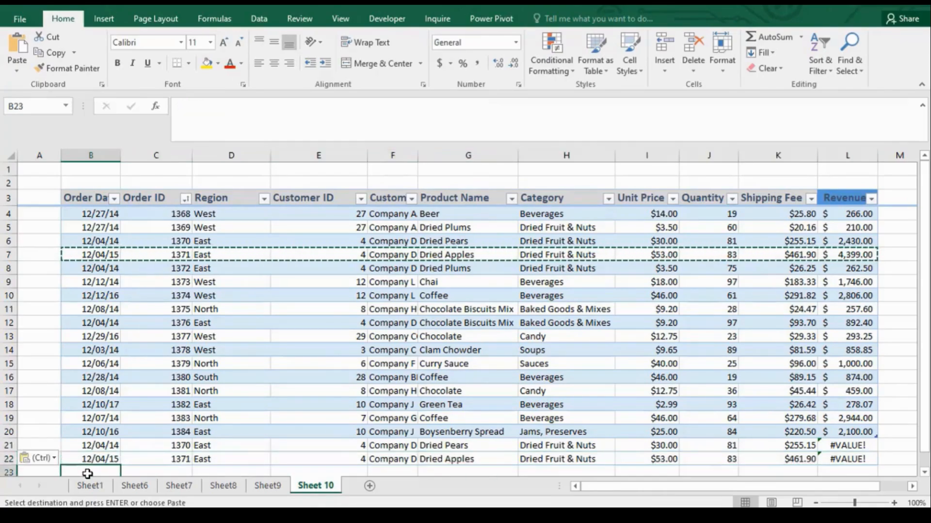
key("ctrl+v")
Examine the rows pasted below the table, comparing their banding, headers and Revenue cells with the rows inside the table
scroll(88, 473, "down", 4)
left_click(124, 362)
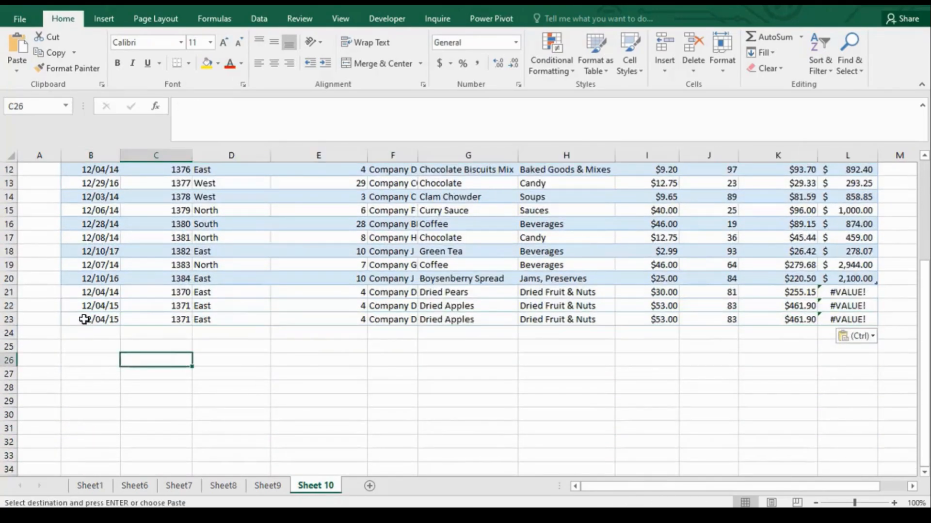
left_click(82, 320)
key("Up")
key("Up")
key("Up")
key("Up")
key("Up")
key("Up")
key("Up")
key("Up")
key("Up")
key("Up")
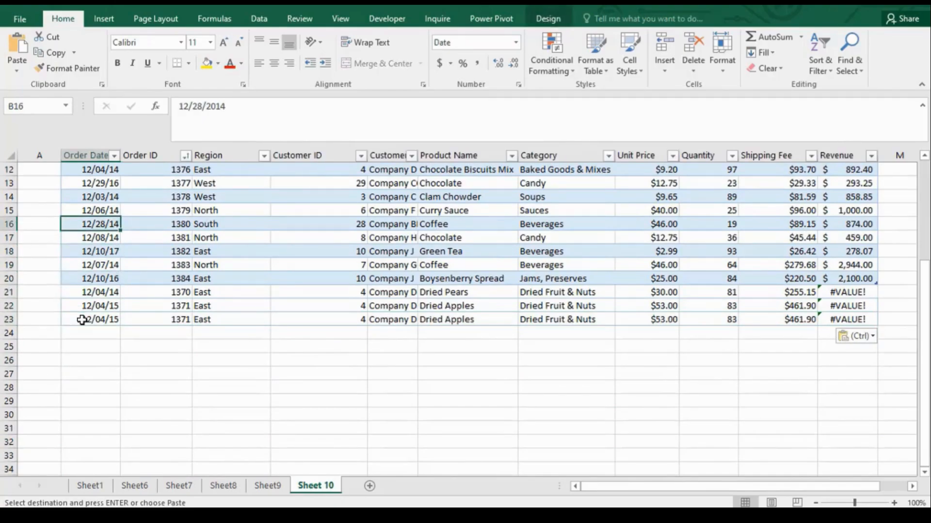
key("Up")
key("Up")
key("Up")
key("Up")
key("Up")
key("Up")
key("Up")
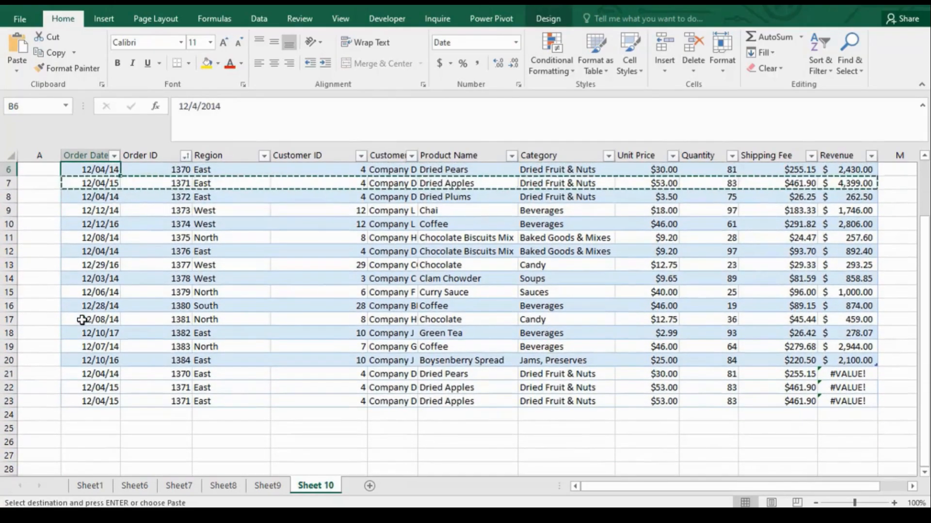
left_click(707, 453)
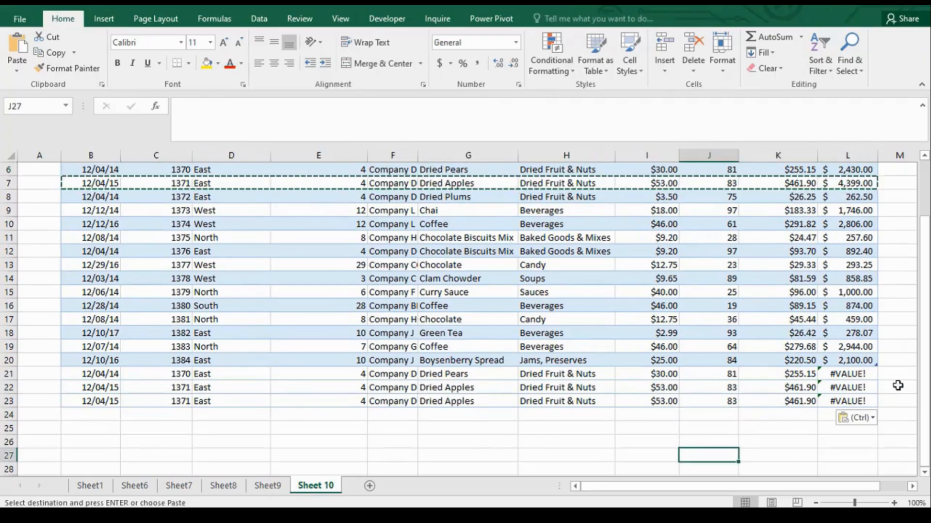
left_click(854, 379)
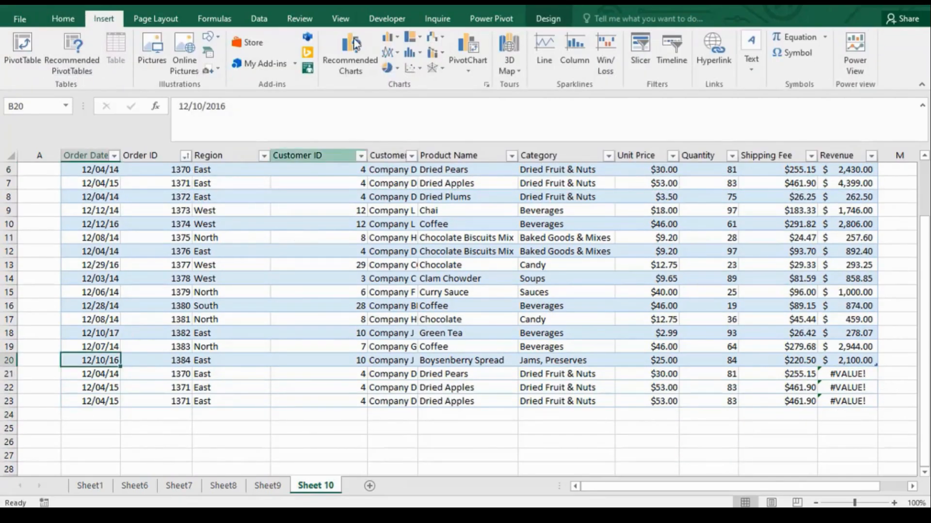
left_click(551, 16)
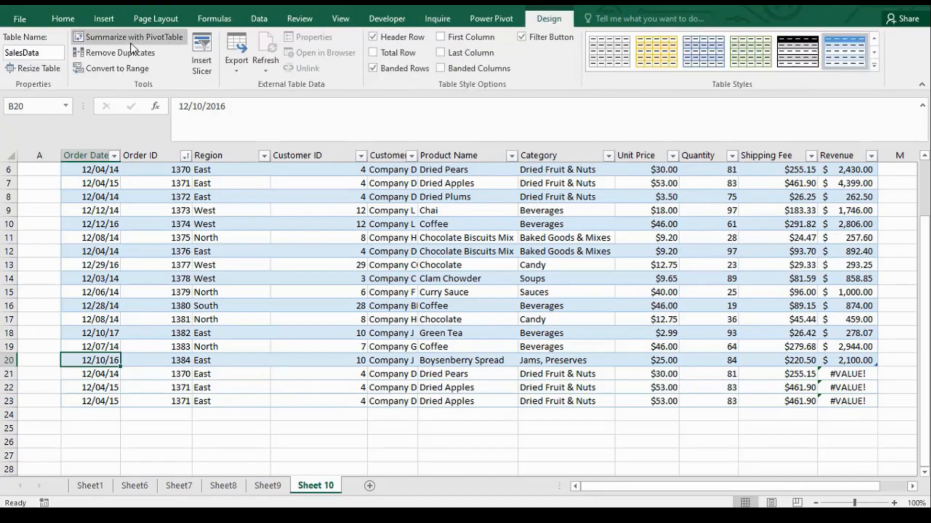
left_click(48, 69)
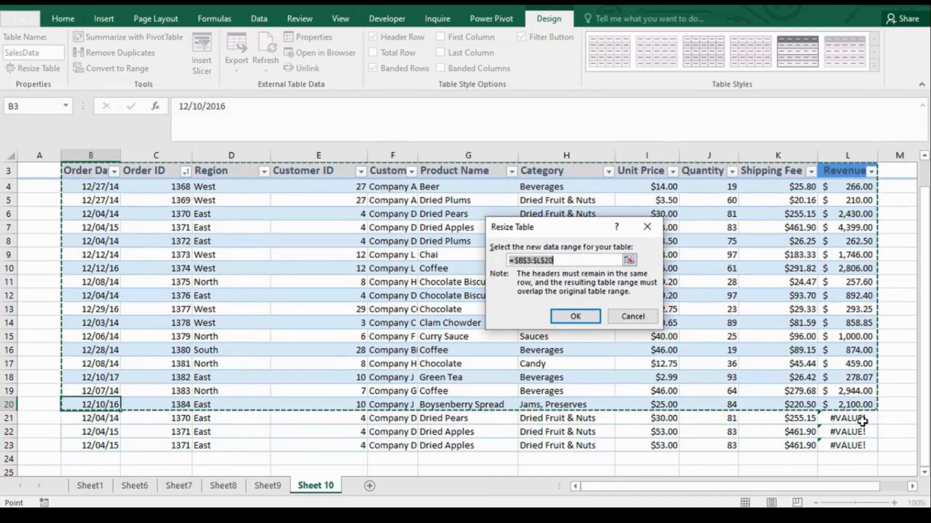
left_click_drag(423, 409, 425, 431)
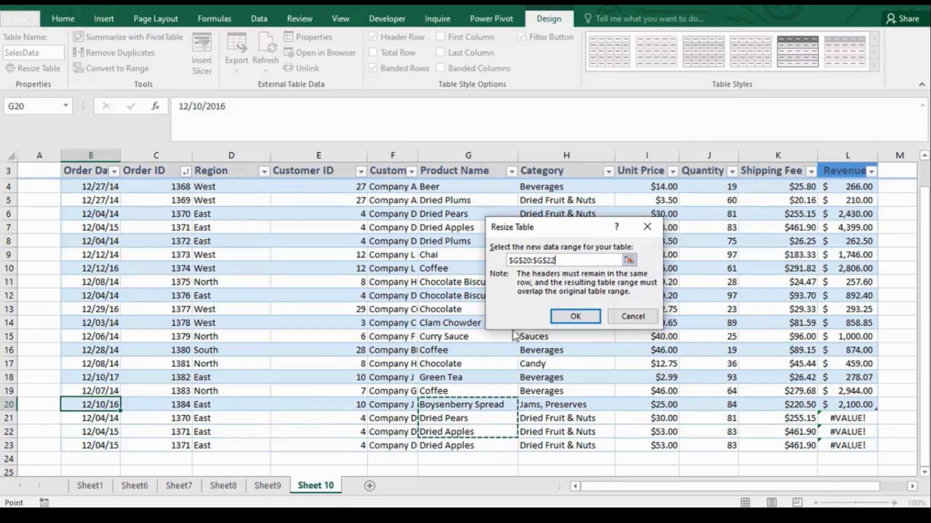
left_click(623, 317)
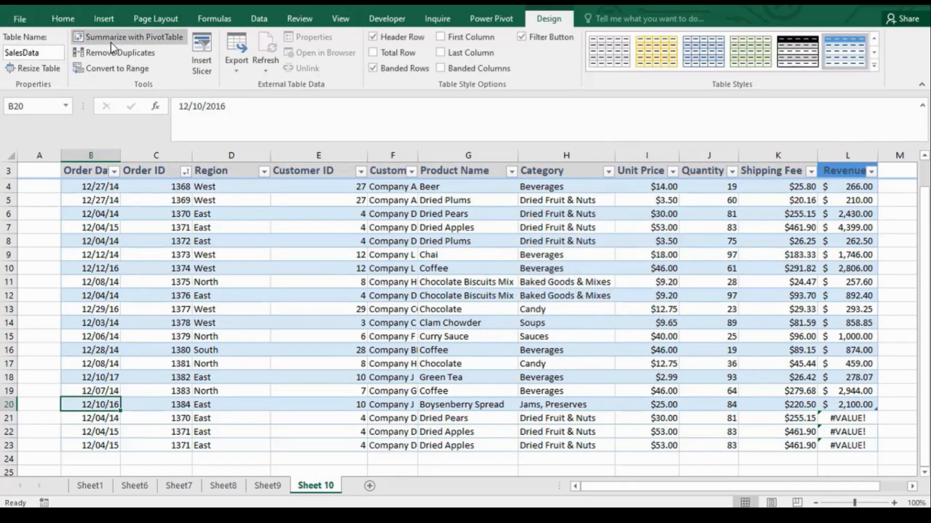
Resize the SalesData table to the range $B$3:$L$23 and select the whole table including its headers
left_click(33, 68)
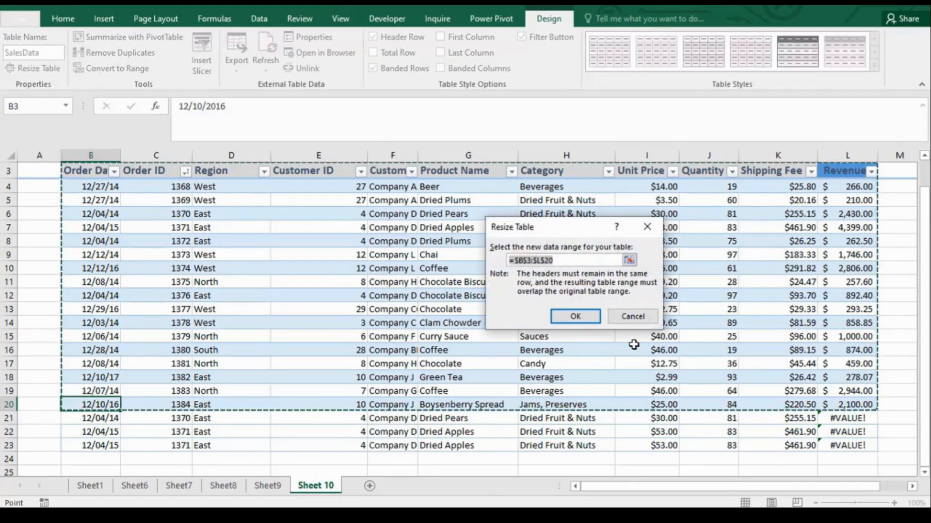
left_click(558, 258)
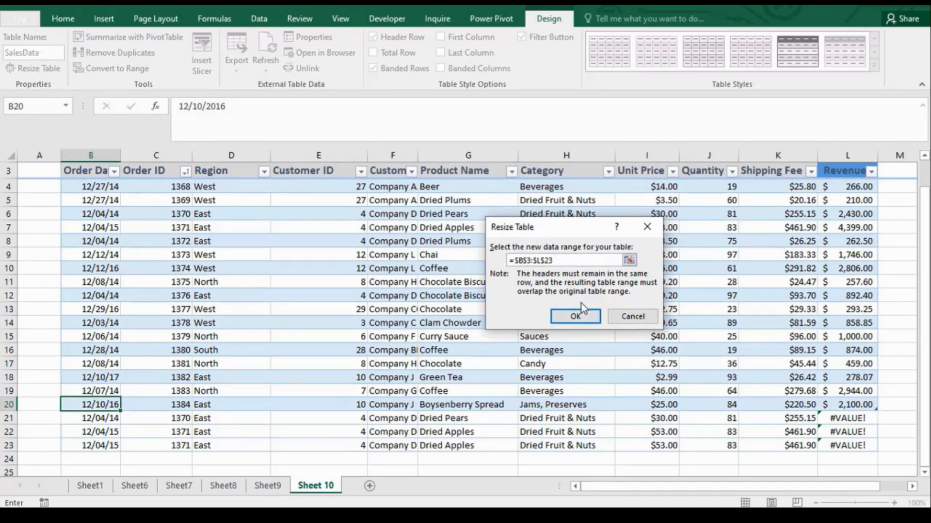
left_click(582, 317)
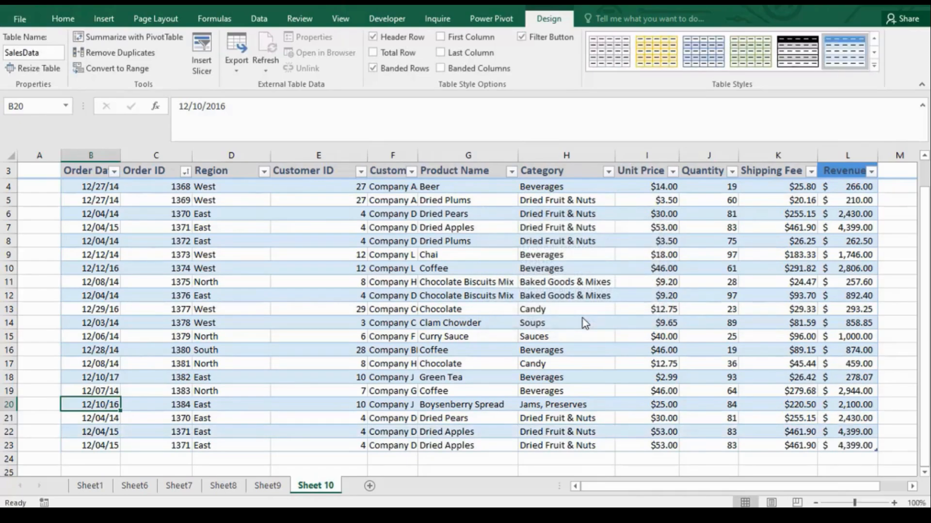
left_click(140, 448)
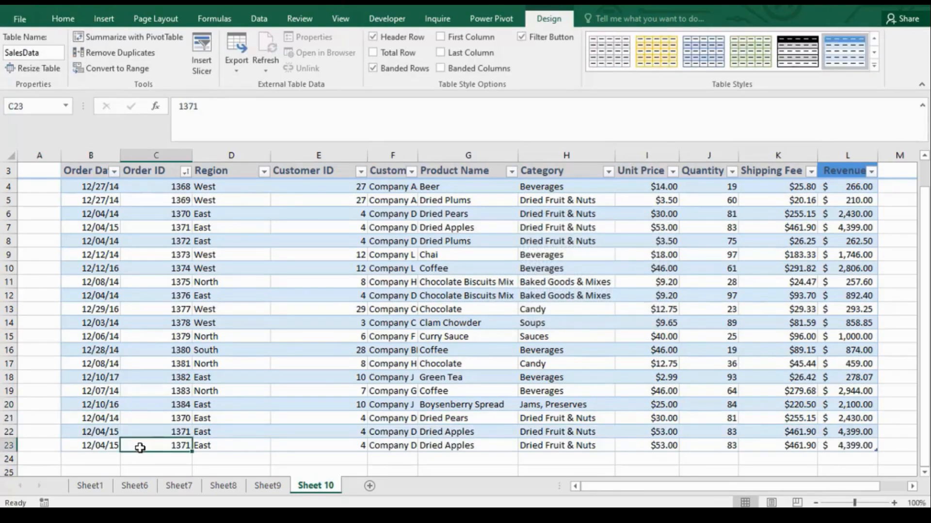
key("ctrl+a")
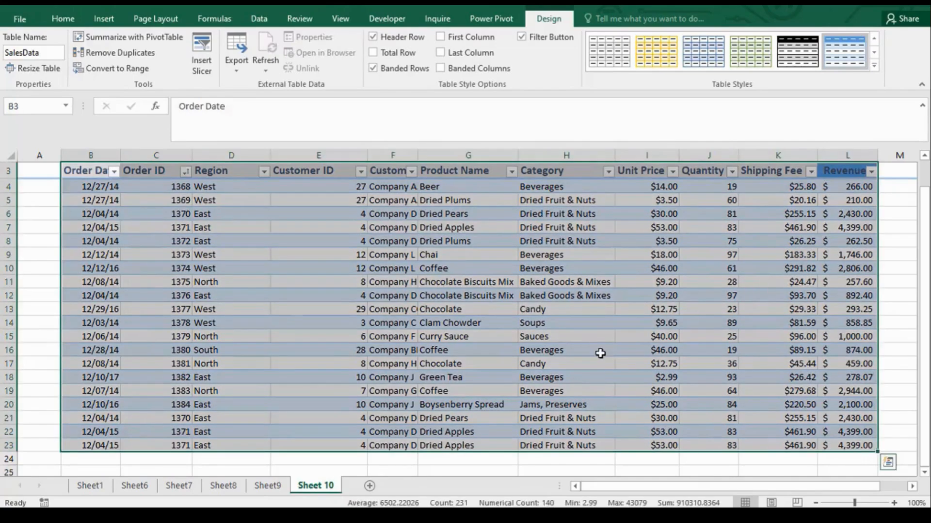
Remove duplicate rows from the SalesData table, comparing all columns from Order Date to Revenue with headers included
left_click(228, 255)
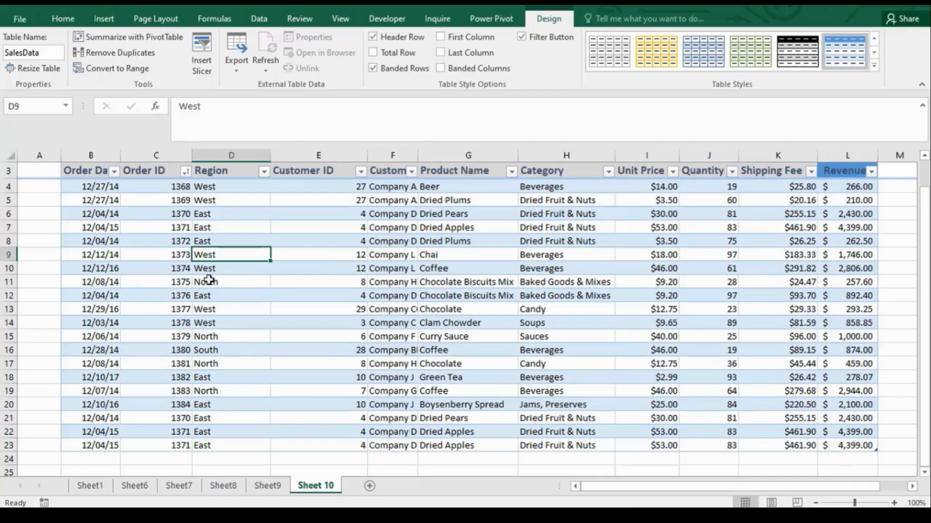
left_click(175, 214)
left_click(262, 227)
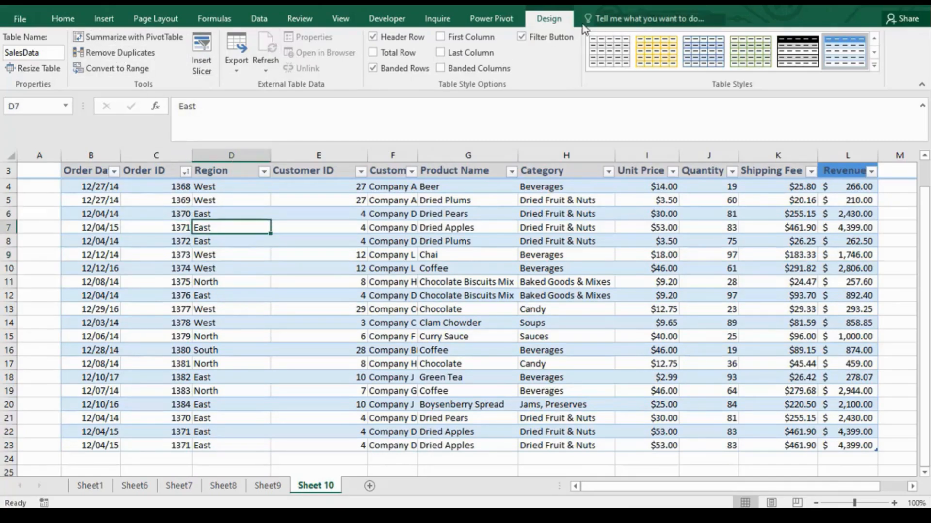
left_click(106, 52)
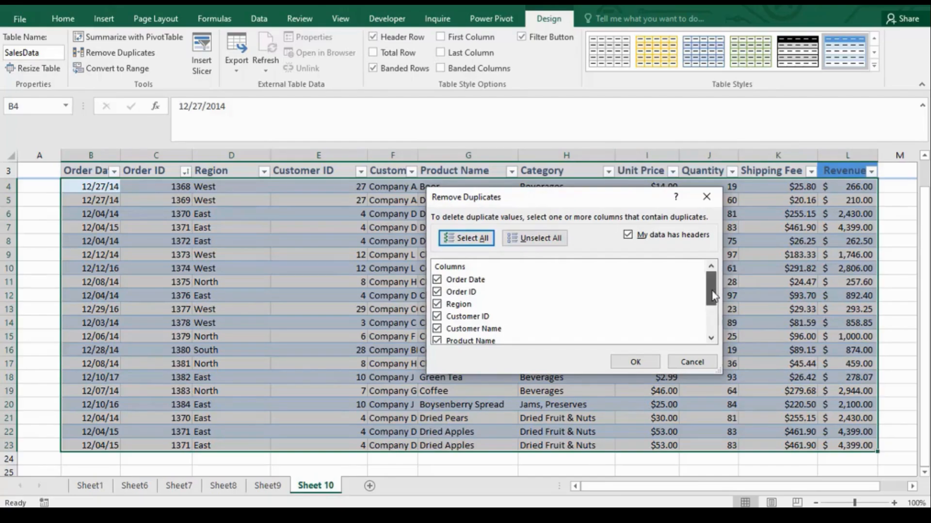
left_click_drag(713, 296, 718, 324)
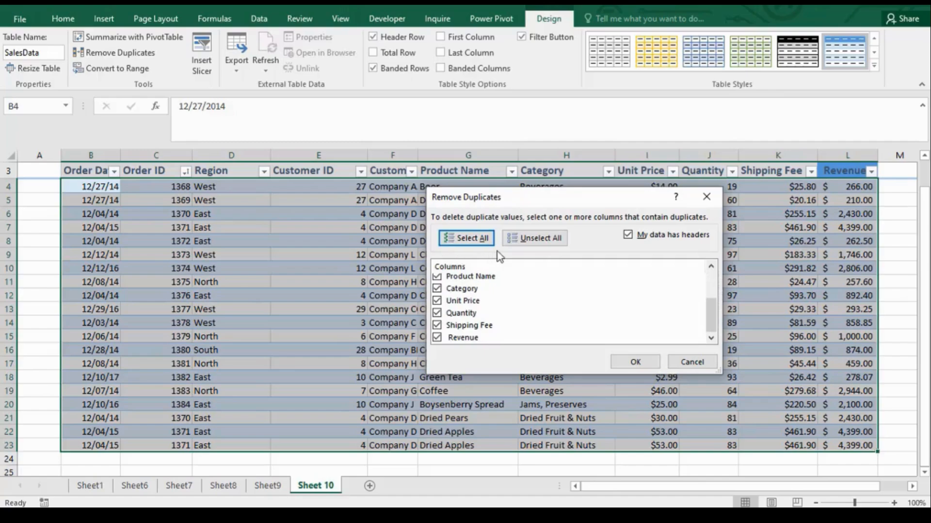
left_click(640, 364)
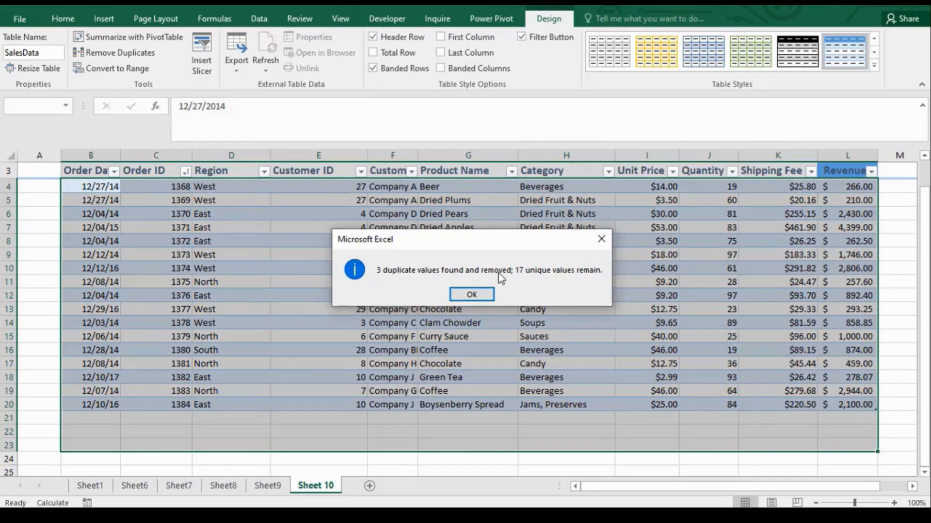
left_click(471, 295)
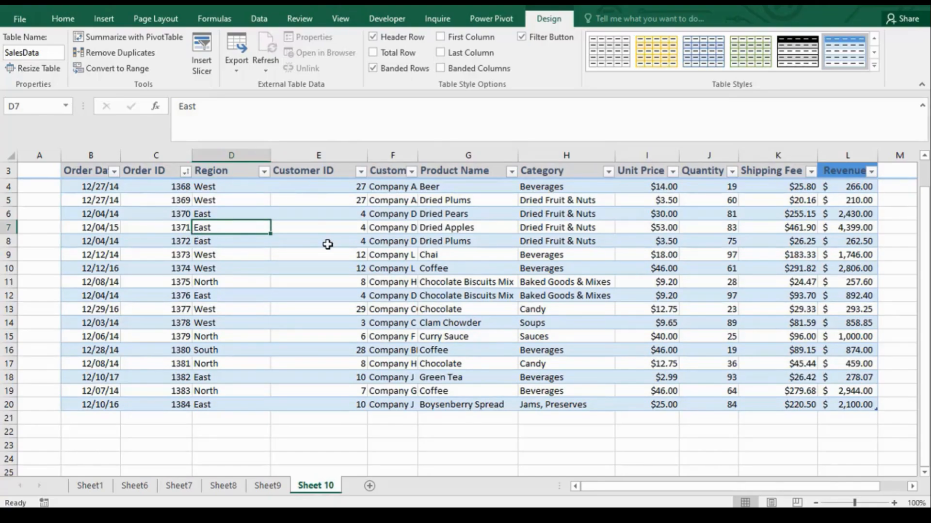
Summarize the SalesData table with a PivotTable placed on a new worksheet
key("Up")
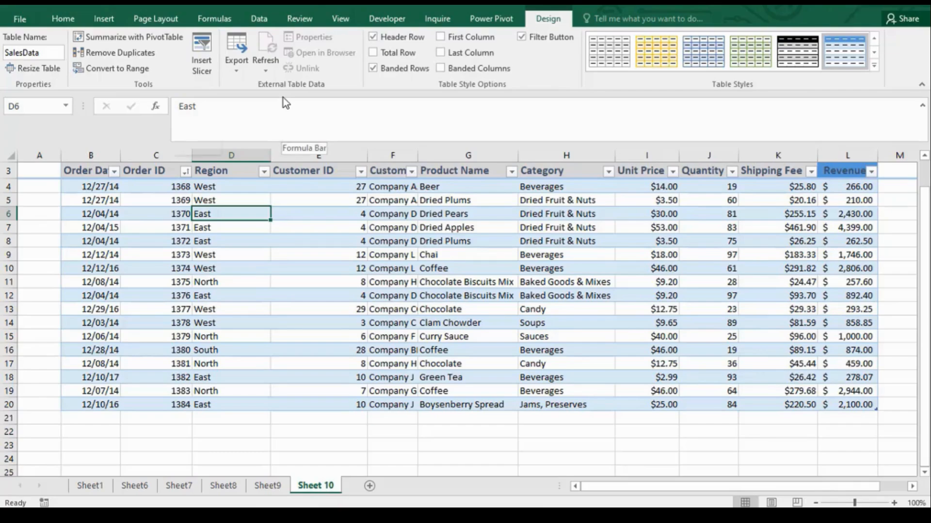
key("Up")
key("Up")
key("Left")
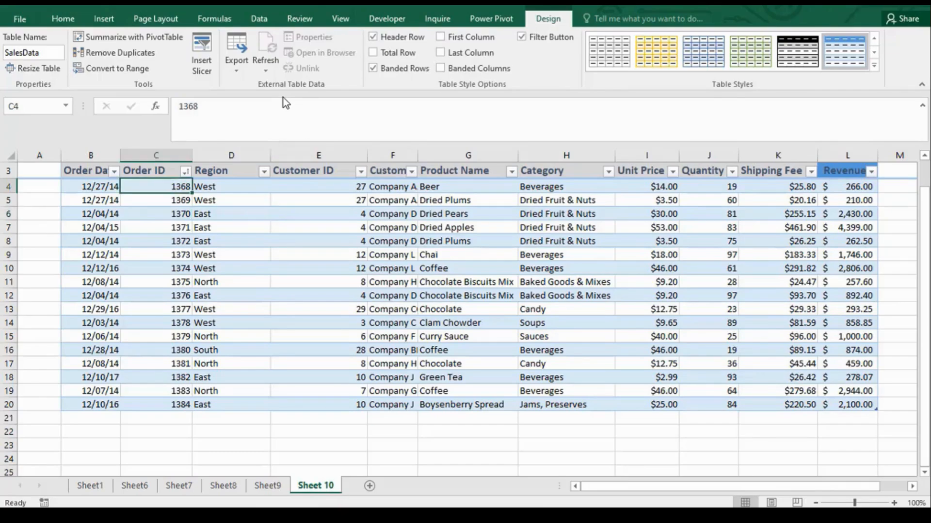
left_click(146, 41)
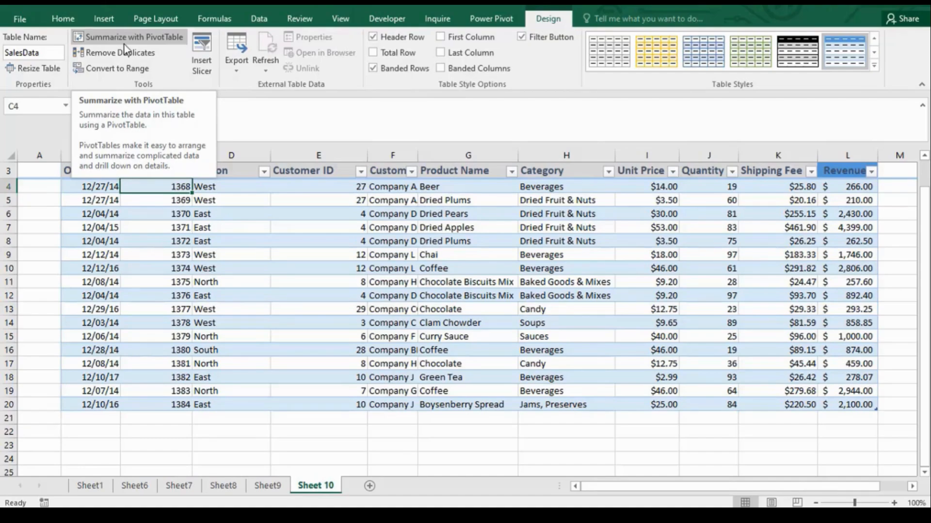
left_click(124, 43)
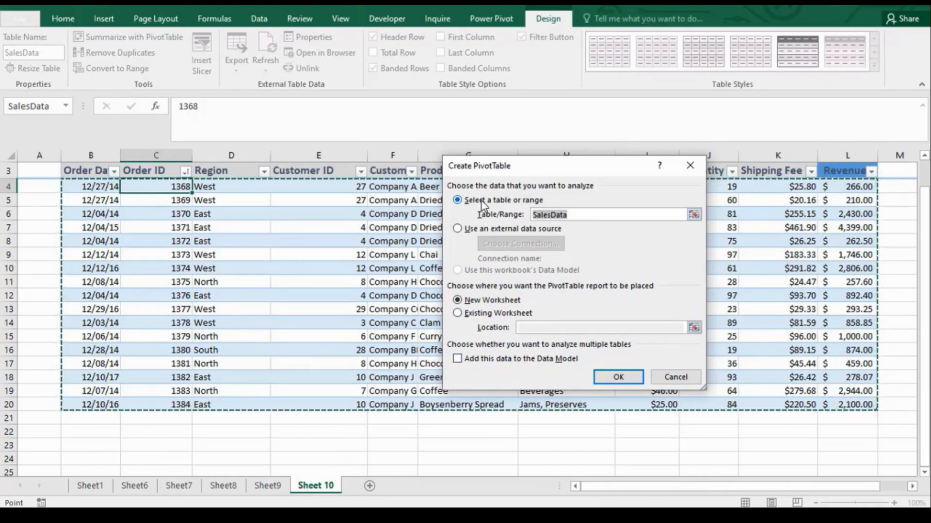
left_click(572, 215)
left_click(610, 381)
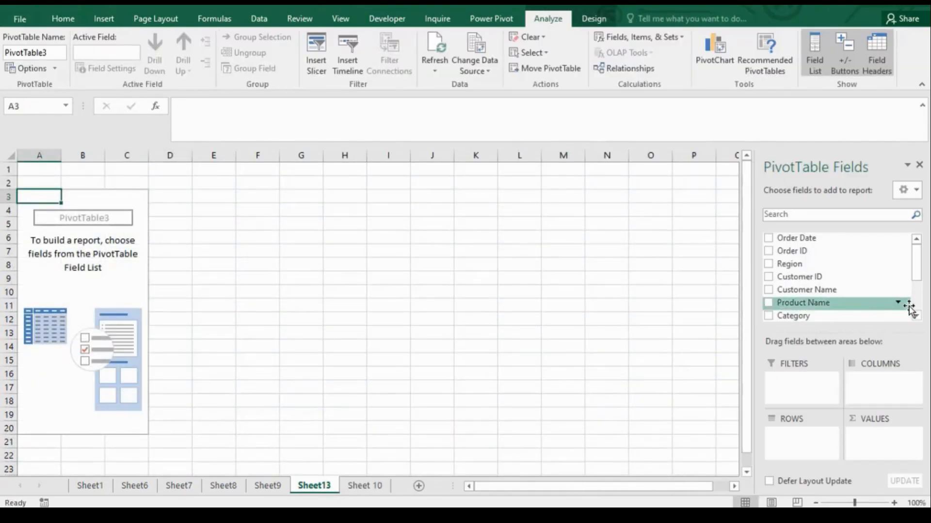
Add Revenue as a summed value and Category as the row field of the PivotTable
mouse_move(916, 263)
left_mouse_down()
mouse_move(916, 295)
mouse_move(921, 256)
left_mouse_up()
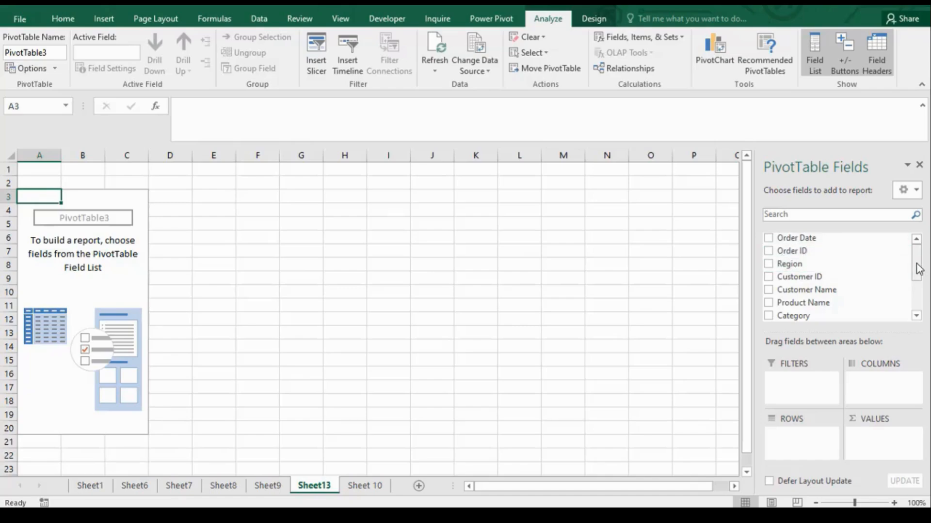
left_click_drag(919, 269, 919, 296)
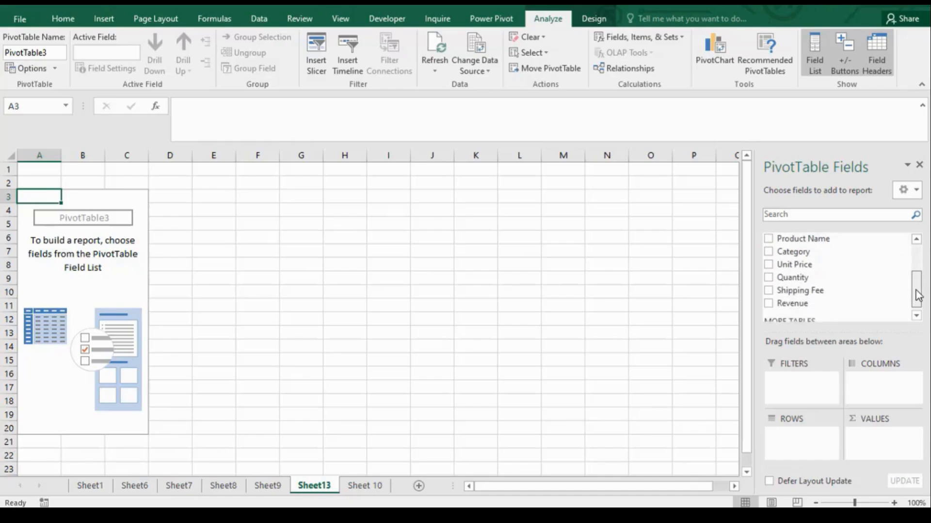
left_click(769, 304)
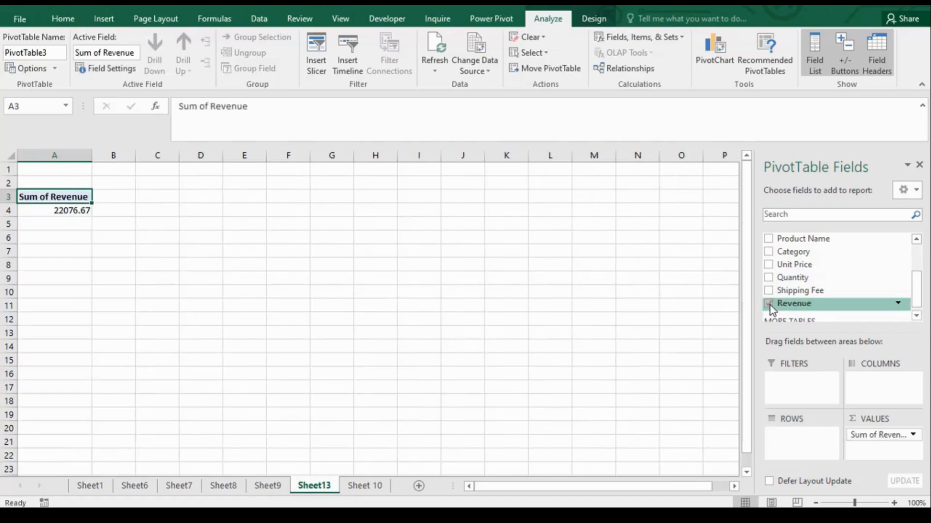
left_click_drag(919, 297, 916, 279)
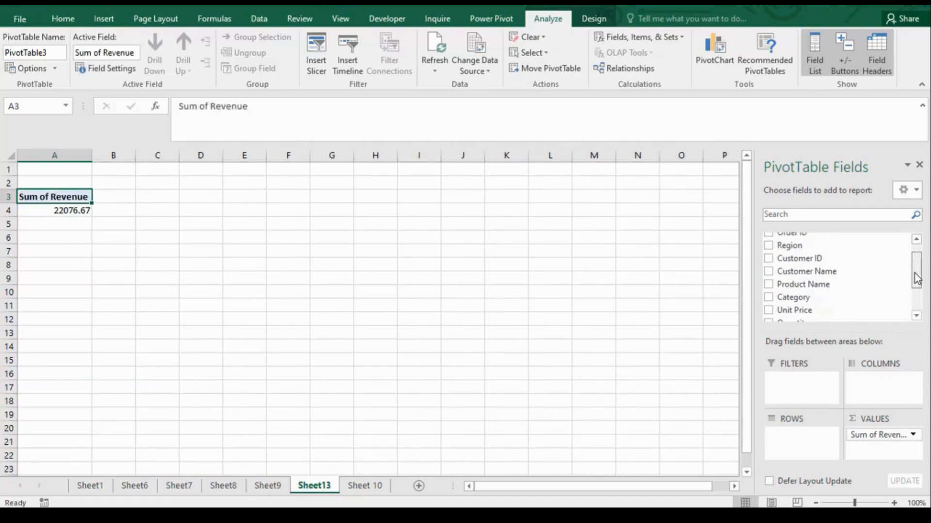
left_click(770, 297)
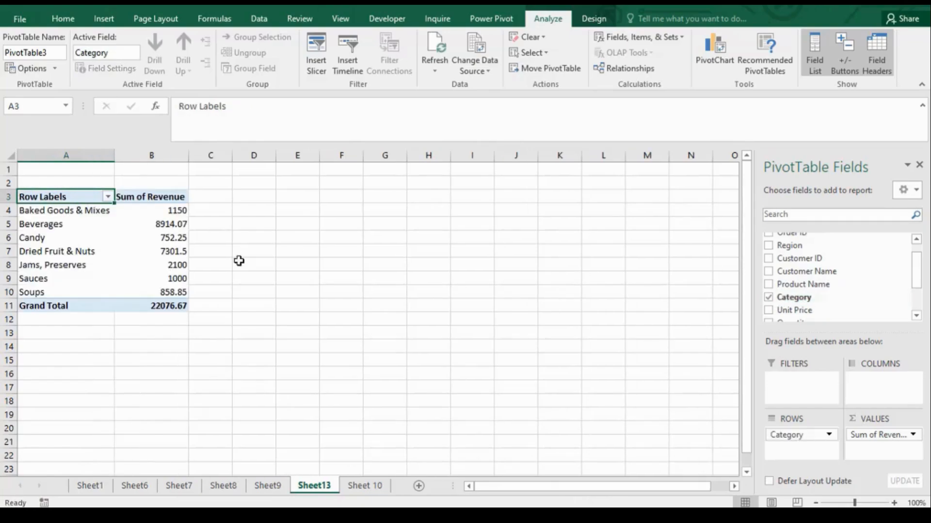
Apply the Accounting number format with dollar signs to the Sum of Revenue column B
left_click(165, 198)
left_click(163, 155)
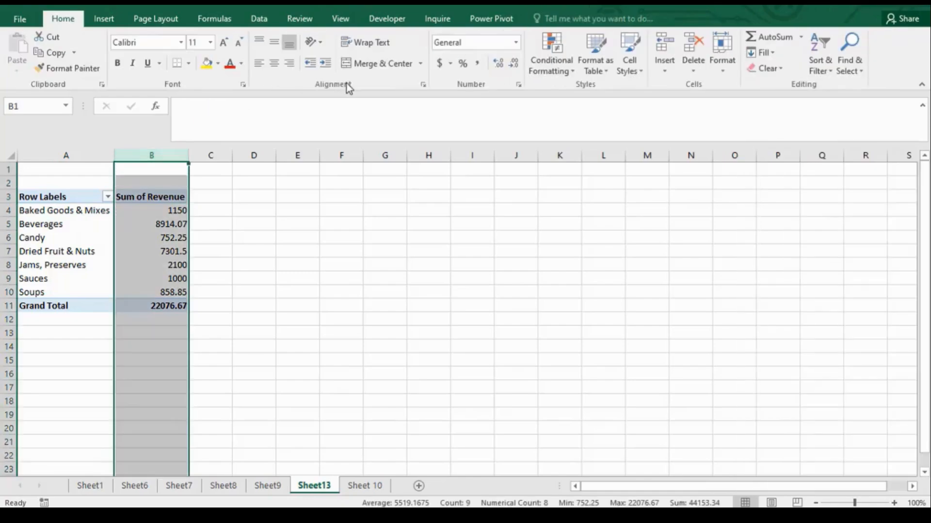
left_click(442, 63)
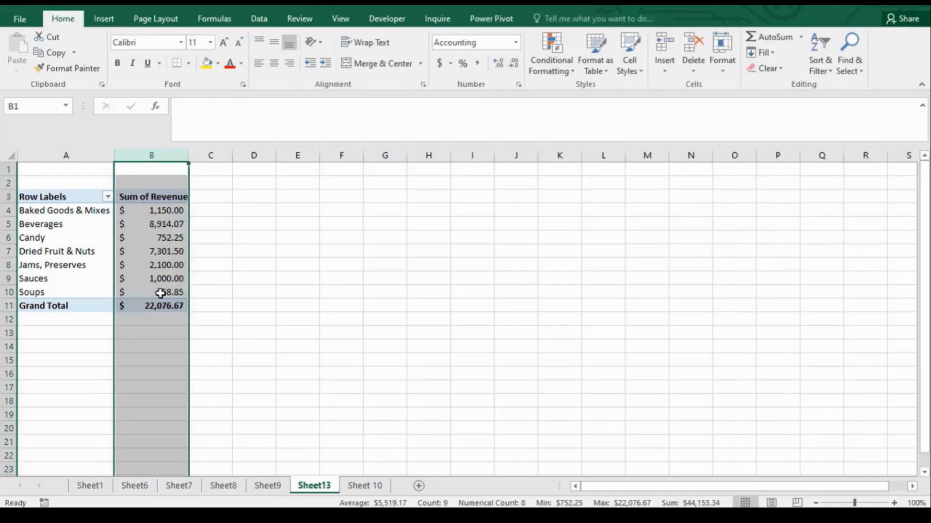
left_click(176, 306)
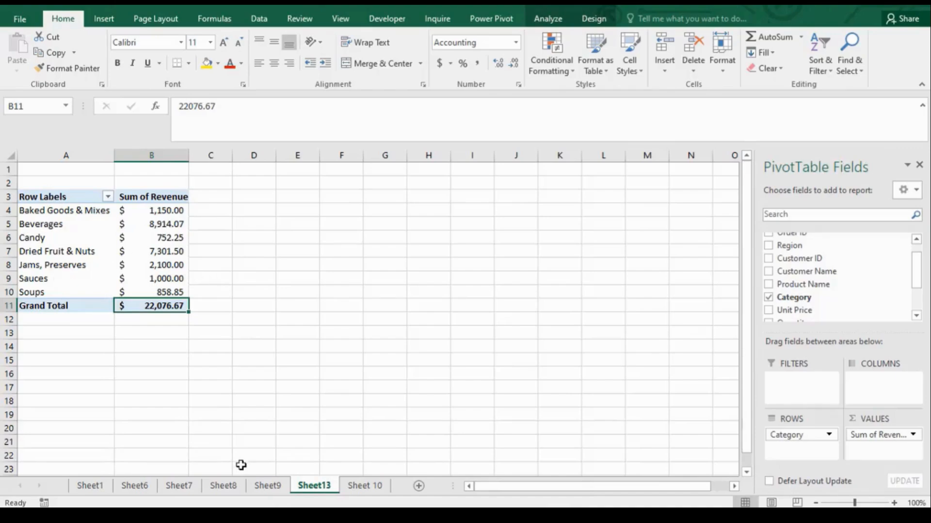
On Sheet 10, copy the last three table rows (B18:L20) and paste them directly below the table starting at B21
left_click(363, 487)
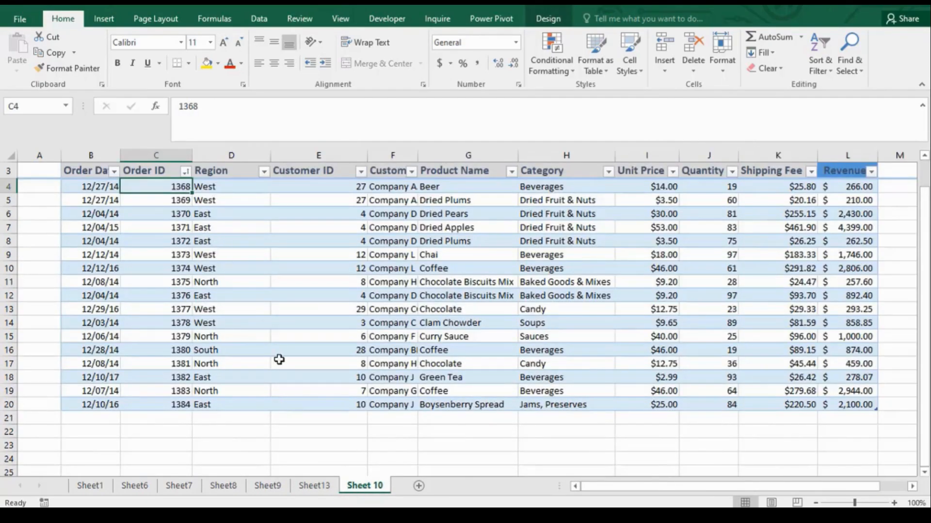
left_click(302, 487)
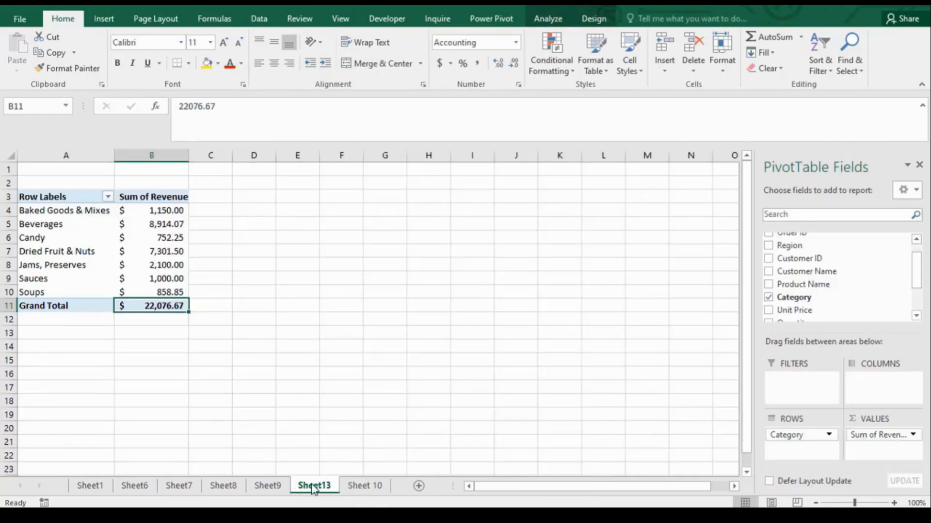
left_click(368, 487)
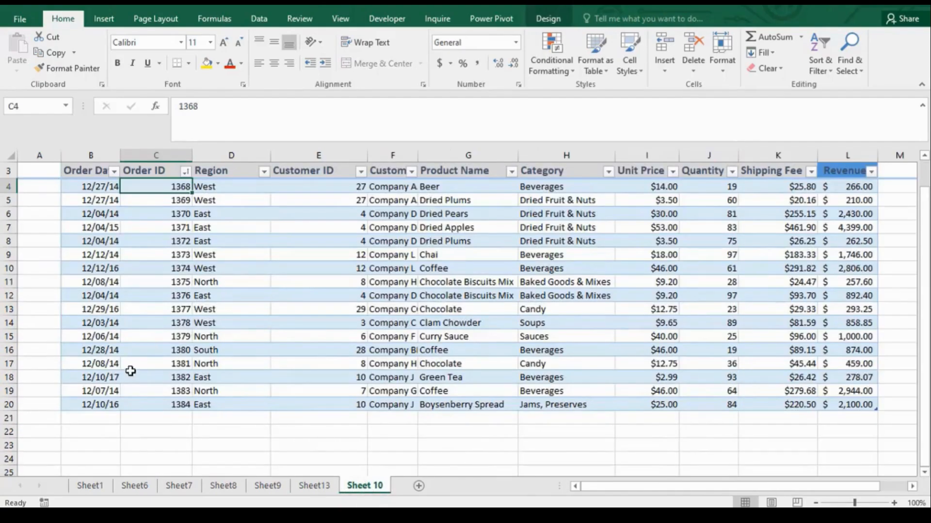
left_click_drag(103, 374, 102, 372)
key("shift+Down")
key("shift+Right")
key("shift+Right")
key("shift+Right")
key("shift+Right")
key("shift+Right")
key("shift+Right")
key("shift+Right")
key("shift+Right")
key("shift+Right")
key("shift+Right")
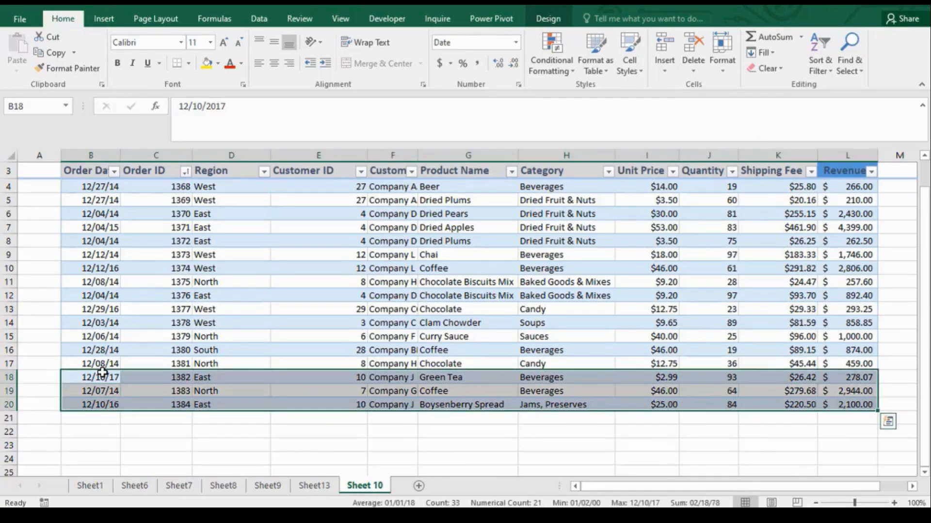
key("ctrl+c")
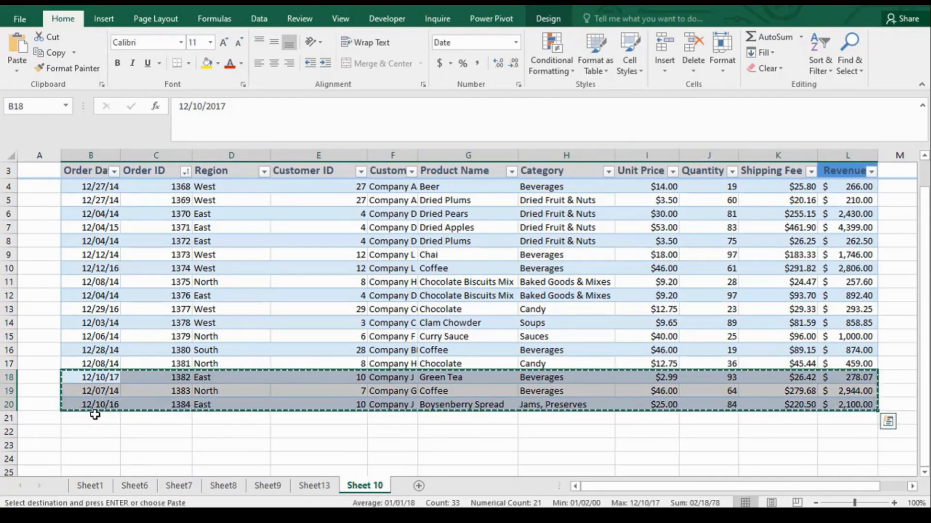
left_click(95, 415)
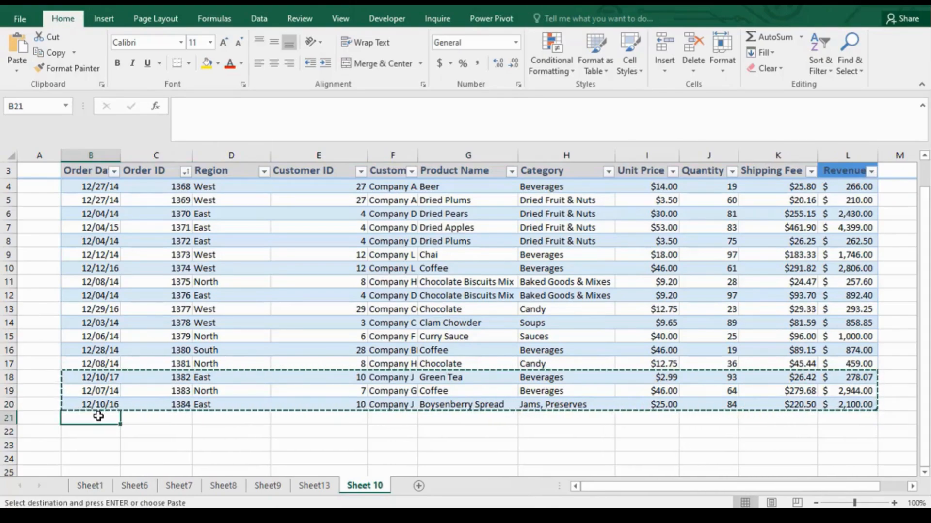
key("ctrl+v")
key("Escape")
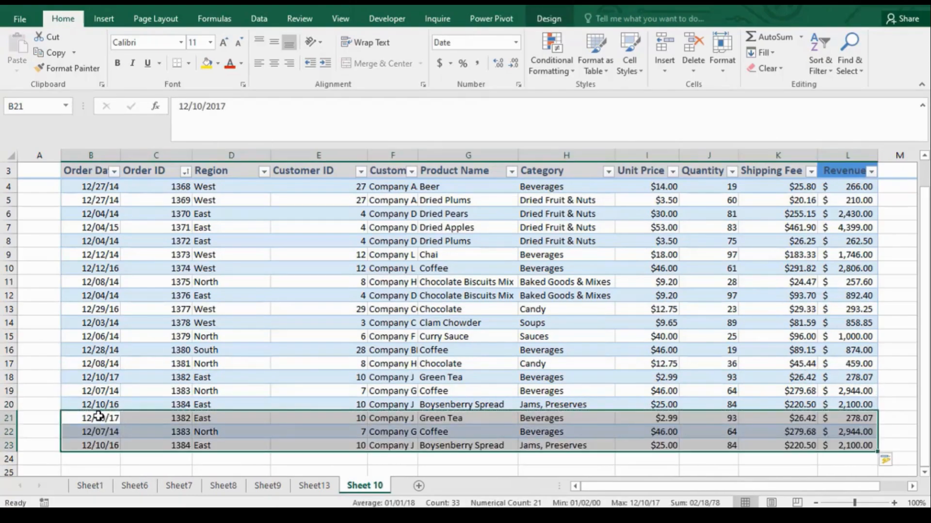
left_click(469, 458)
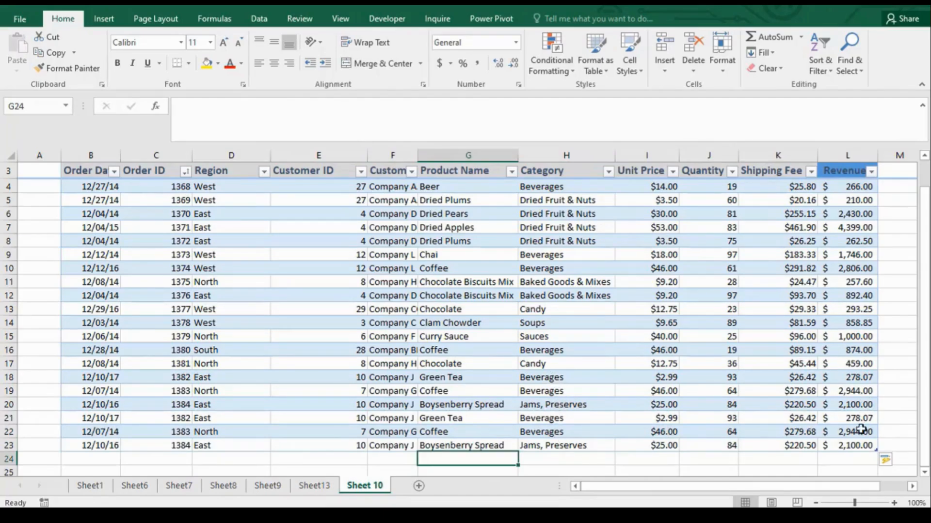
Refresh the PivotTable on Sheet13 so it includes the rows added to SalesData
left_click(306, 485)
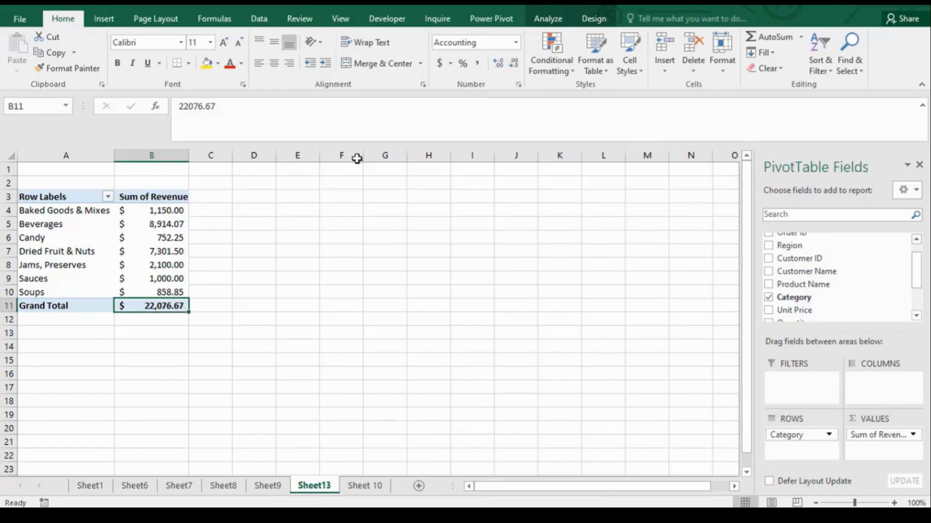
left_click(547, 19)
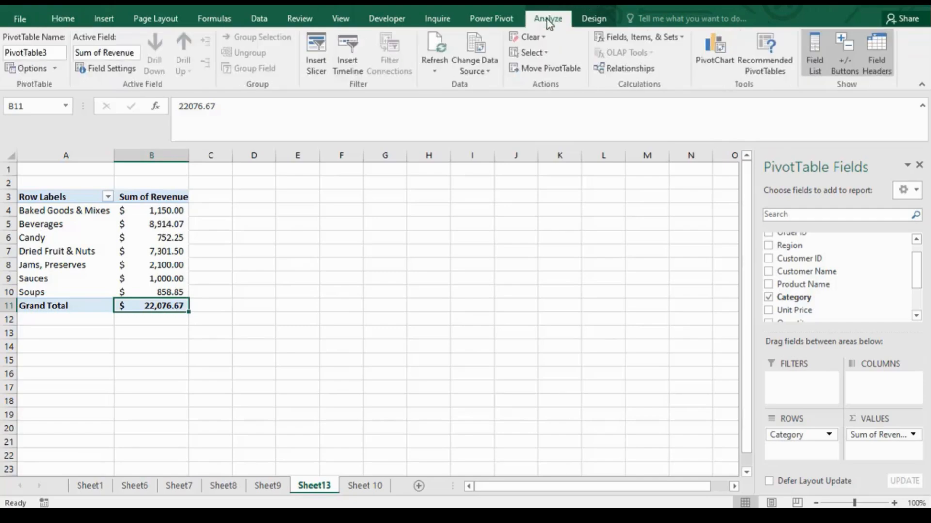
left_click(437, 69)
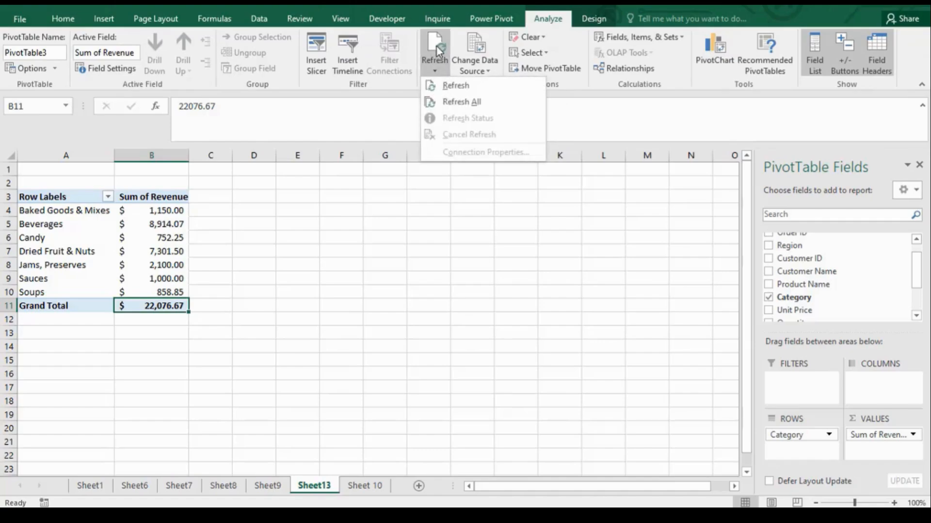
left_click(456, 86)
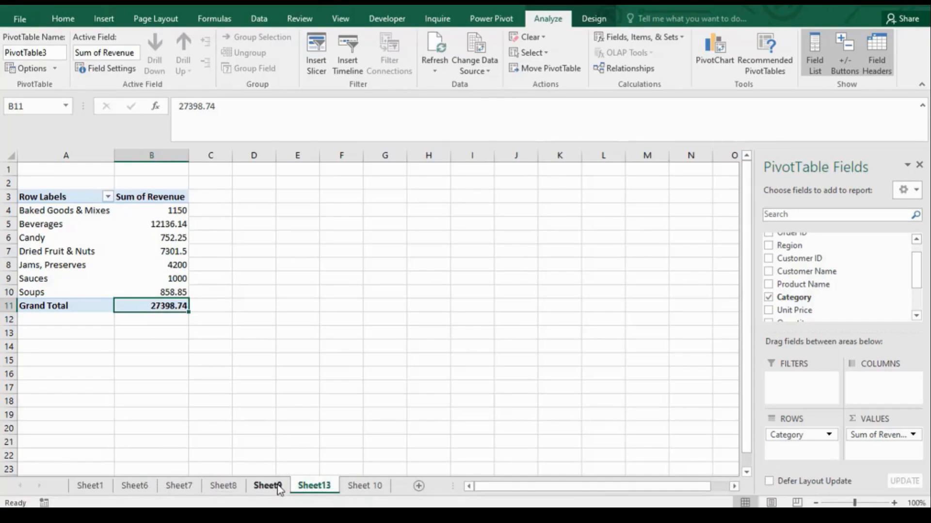
Check the source table on Sheet 10, then reapply the Accounting number format to column B of the PivotTable on Sheet13
left_click(365, 486)
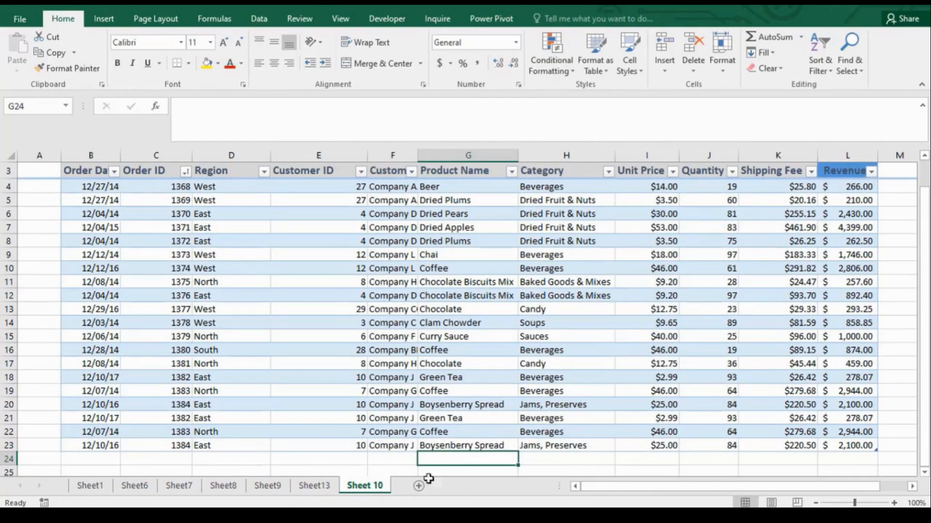
left_click(303, 484)
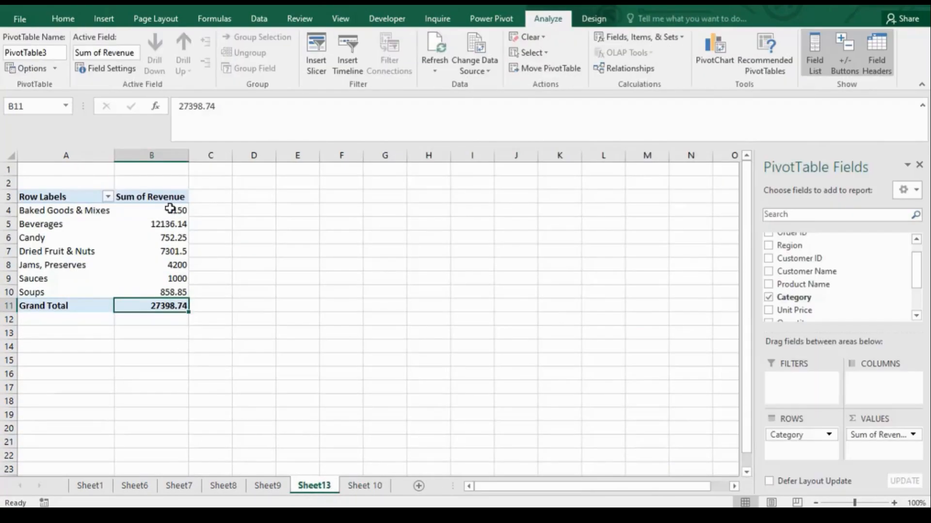
left_click(151, 155)
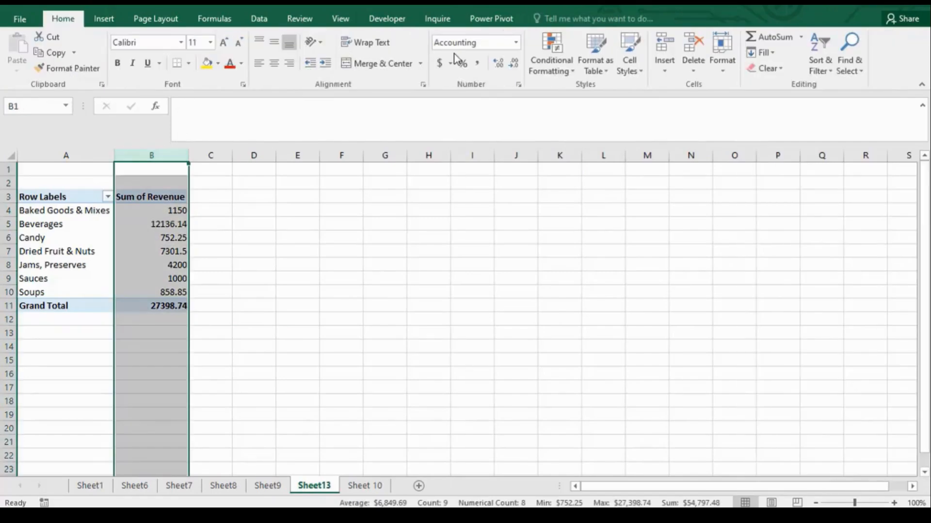
left_click(442, 63)
left_click(144, 264)
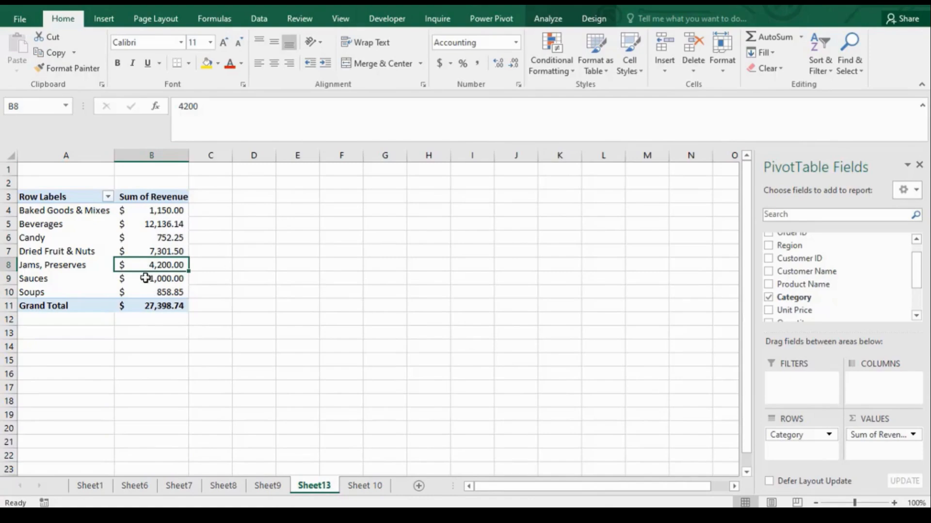
Compare the revenue by category PivotTable on Sheet13 with the source order table on Sheet 10
mouse_move(155, 310)
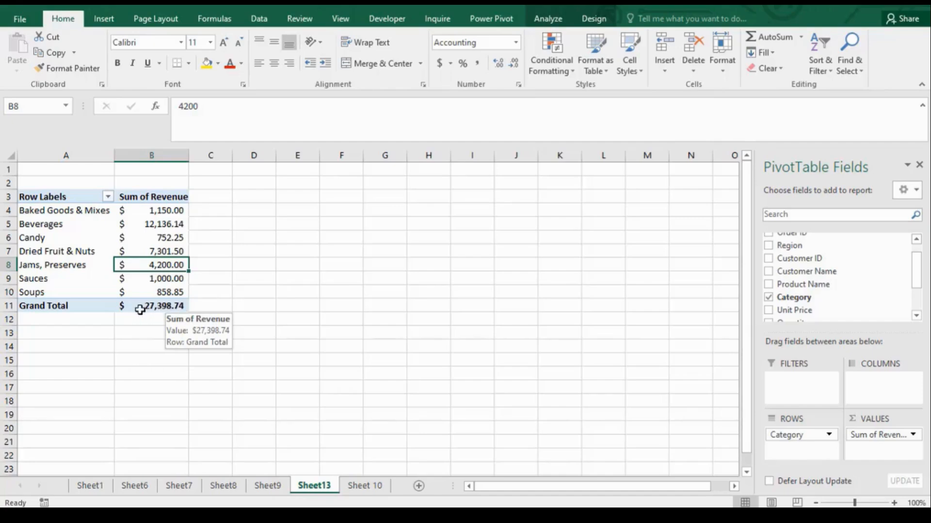
left_click(367, 484)
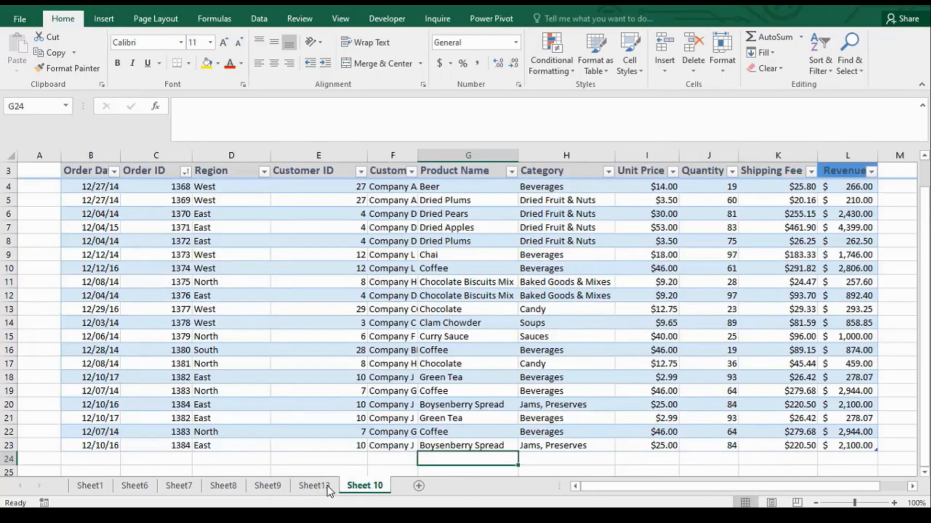
left_click(323, 486)
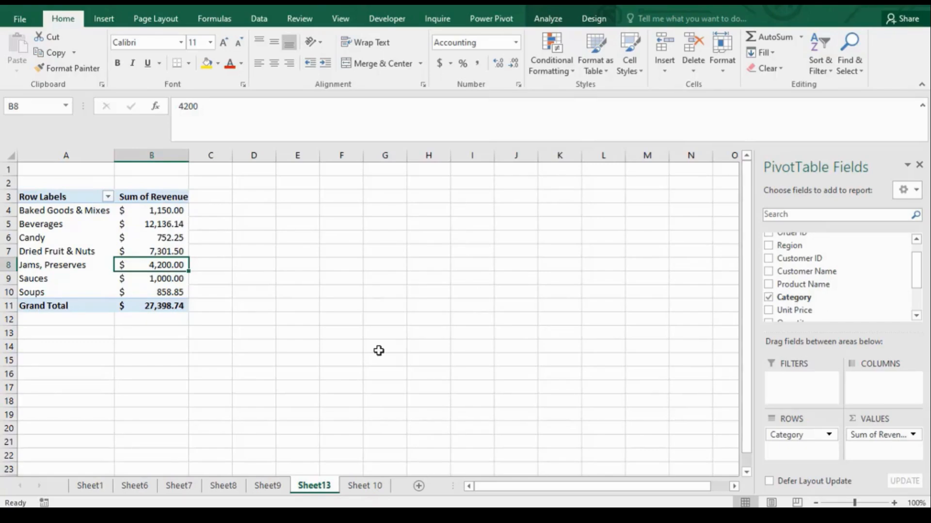
left_click(274, 486)
left_click(359, 486)
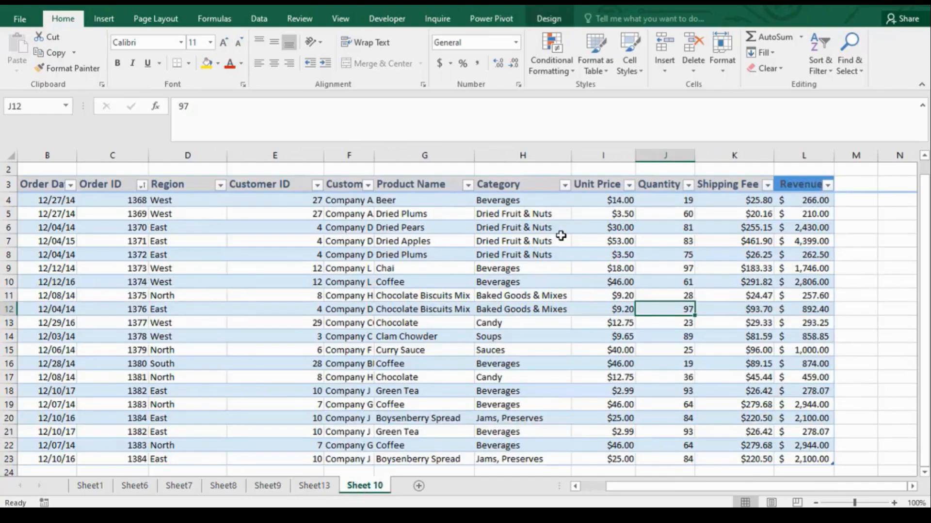
Zoom Sheet 10 out to 80% so the whole order table fits in view
left_click(763, 228)
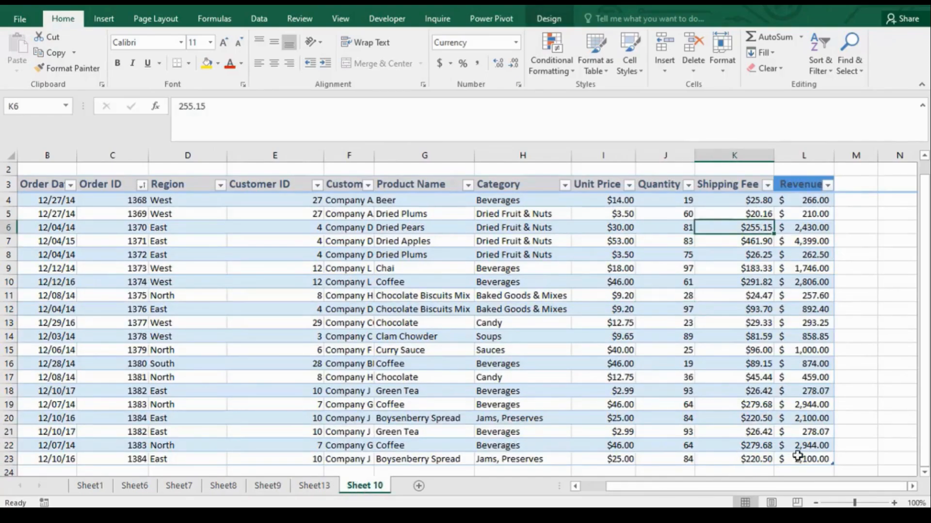
left_click(816, 503)
left_click(815, 504)
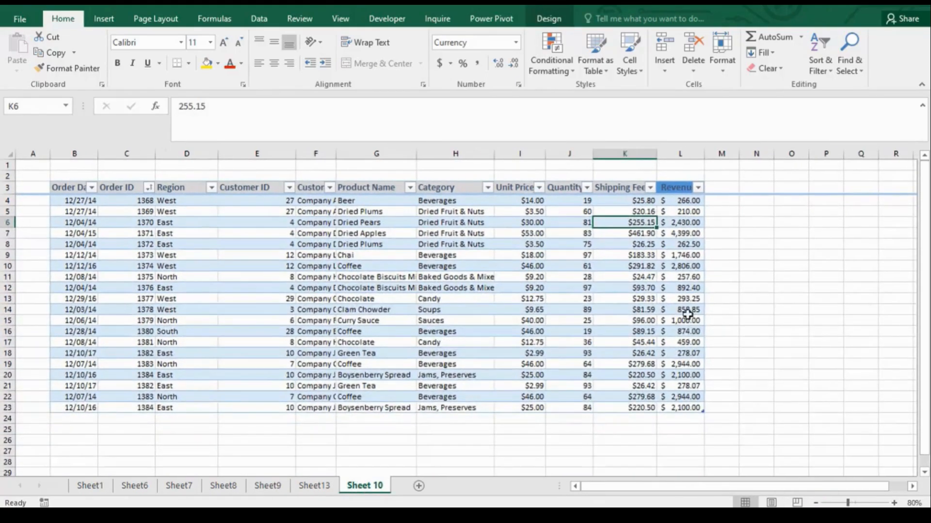
left_click(405, 214)
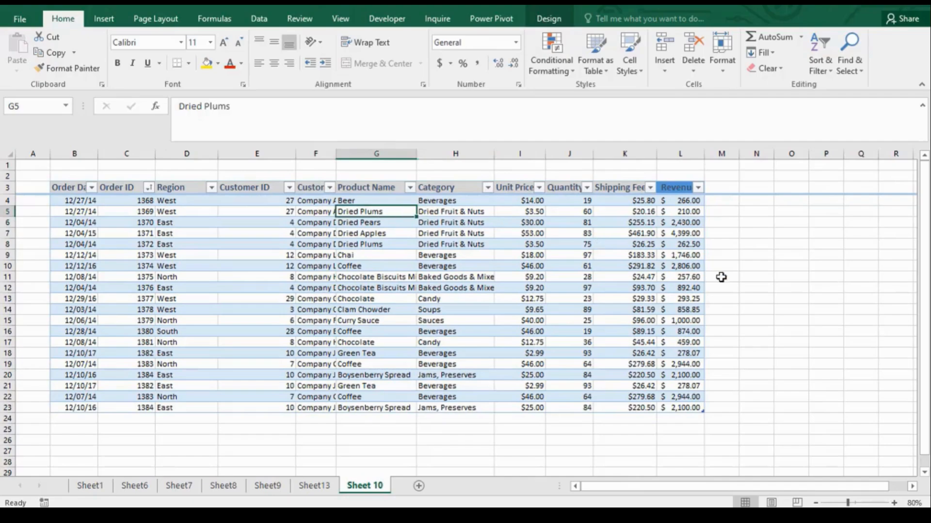
Look at the Monthly Expenses by Category chart on Sheet1, then open the recommended charts for the order table on Sheet 10
left_click(83, 486)
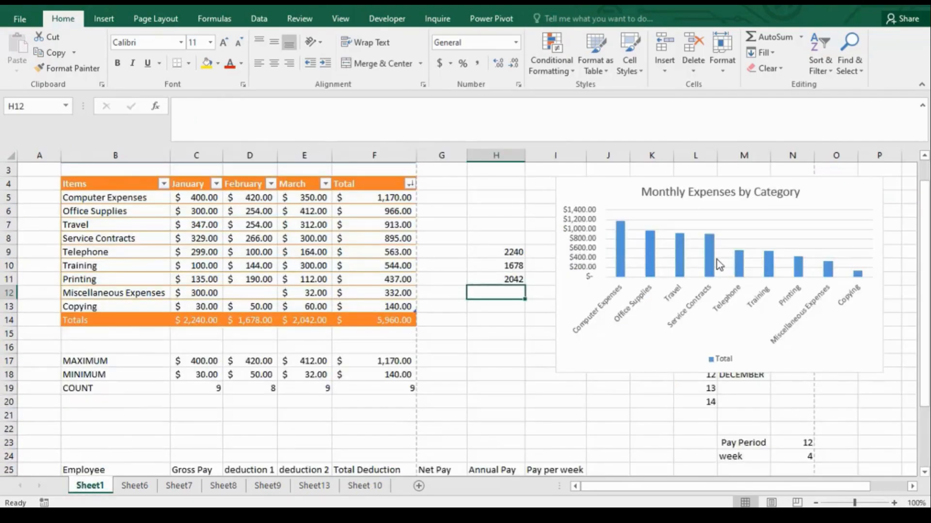
left_click(365, 485)
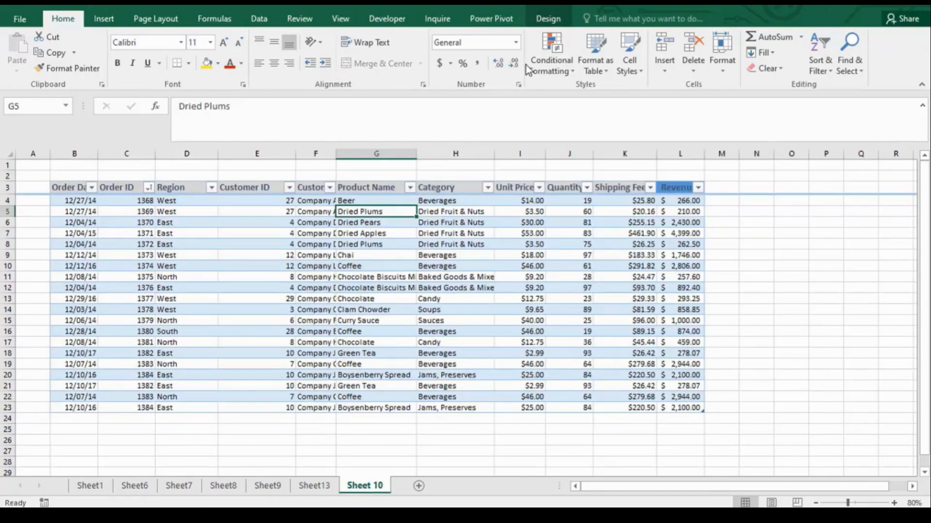
left_click(112, 23)
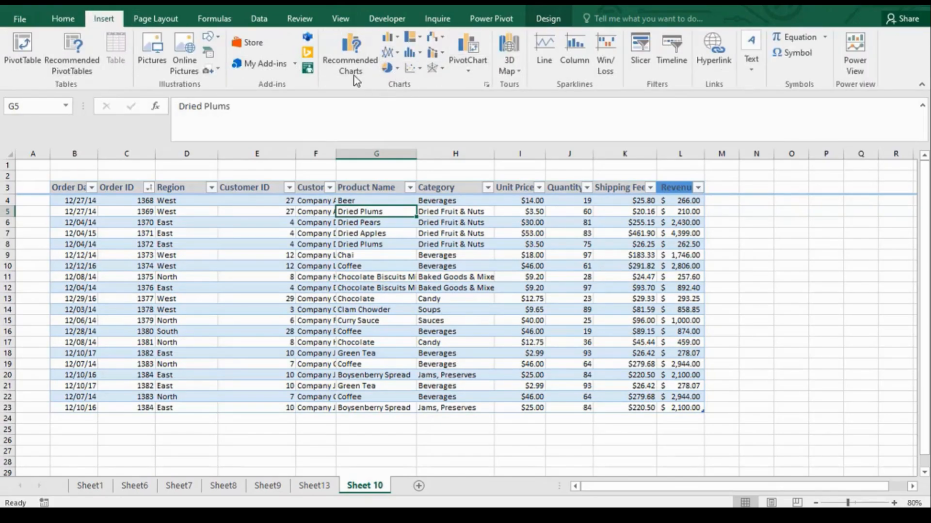
left_click(353, 51)
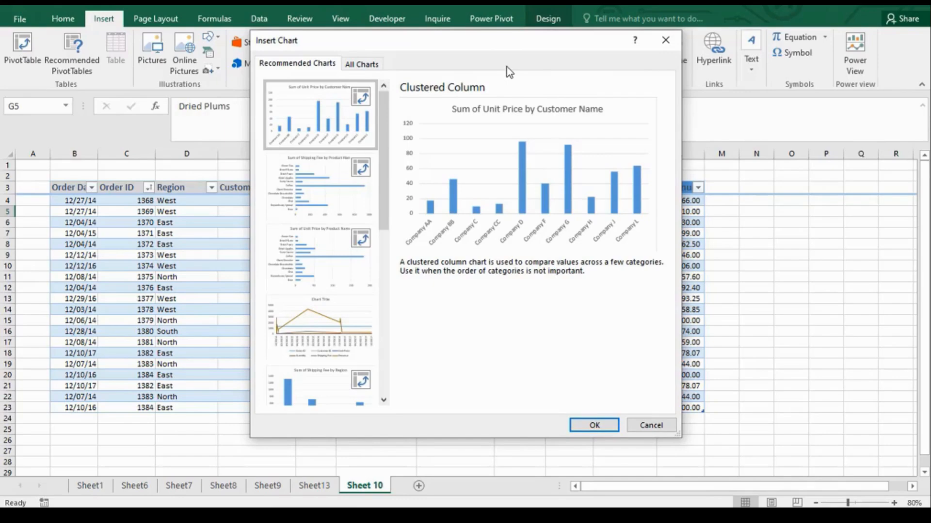
Preview the recommended charts by product name and region plus the date-based column and Stacked Area charts, and dismiss them without inserting any
left_click(339, 173)
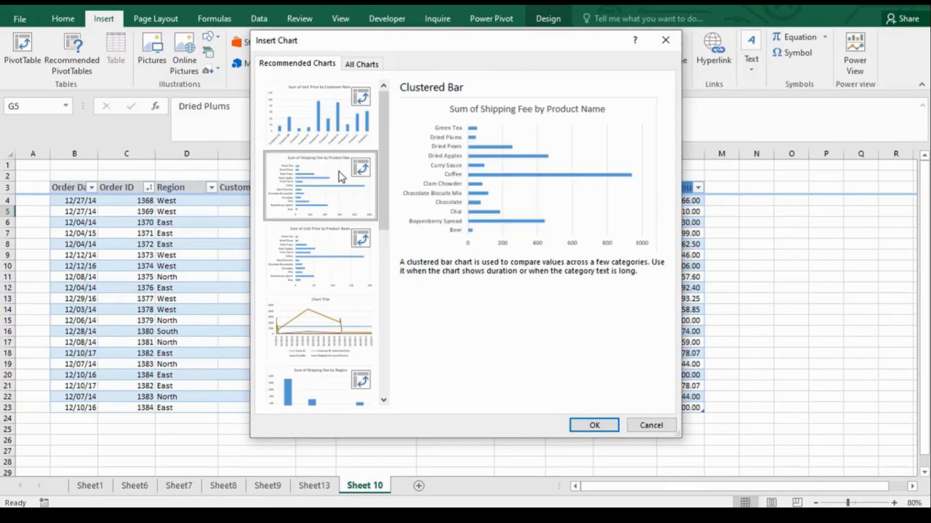
left_click(332, 236)
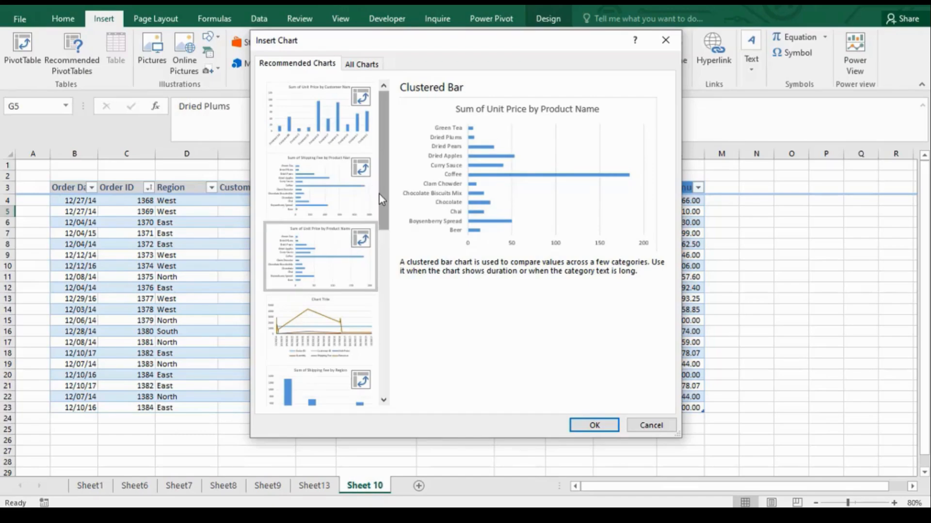
left_click_drag(379, 194, 380, 243)
left_click(326, 273)
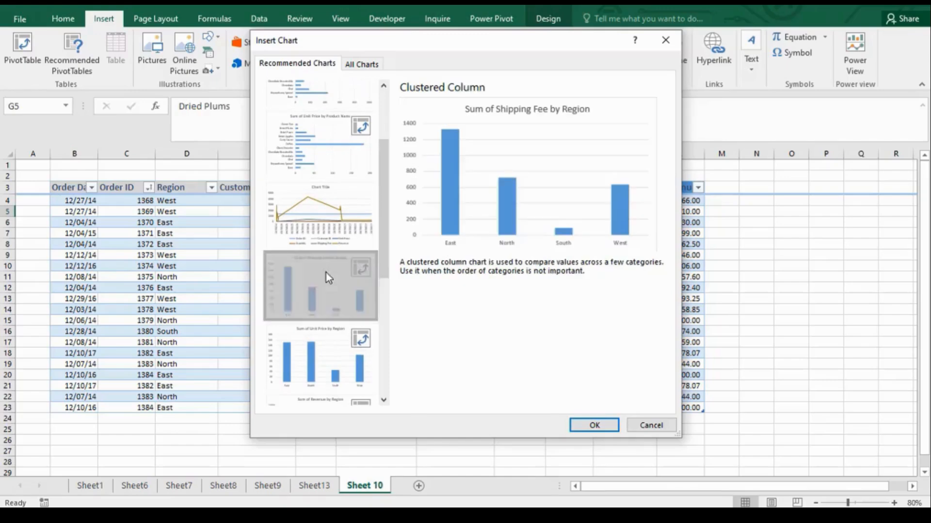
left_click(360, 343)
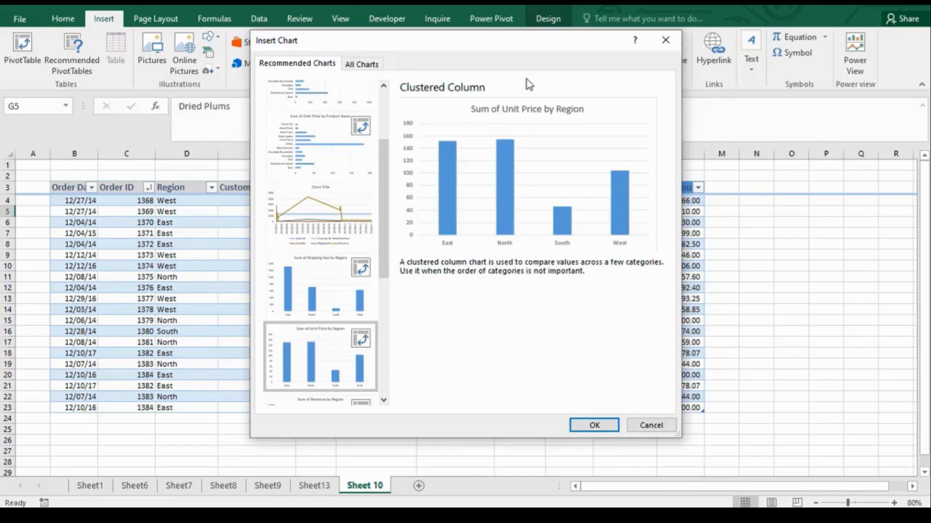
left_click_drag(527, 45, 683, 75)
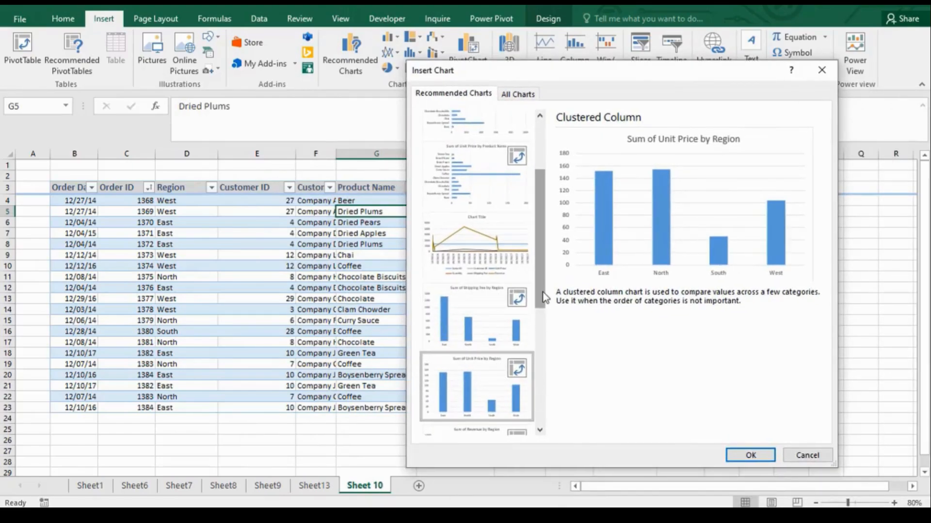
left_click_drag(539, 301, 566, 429)
left_click(478, 310)
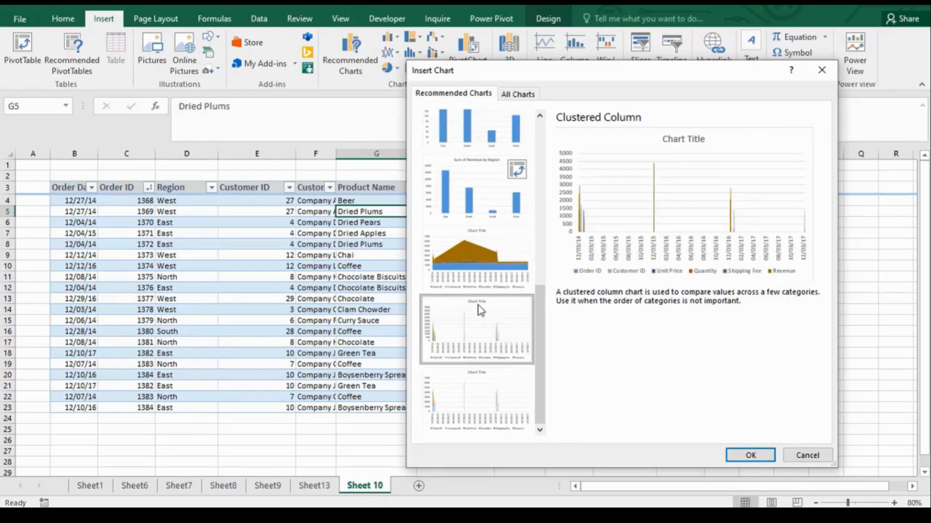
left_click(479, 267)
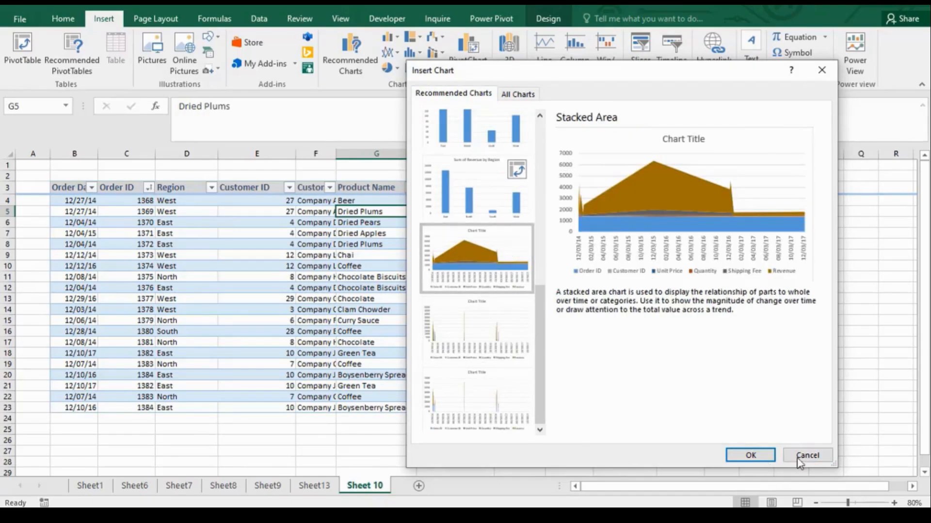
left_click(813, 454)
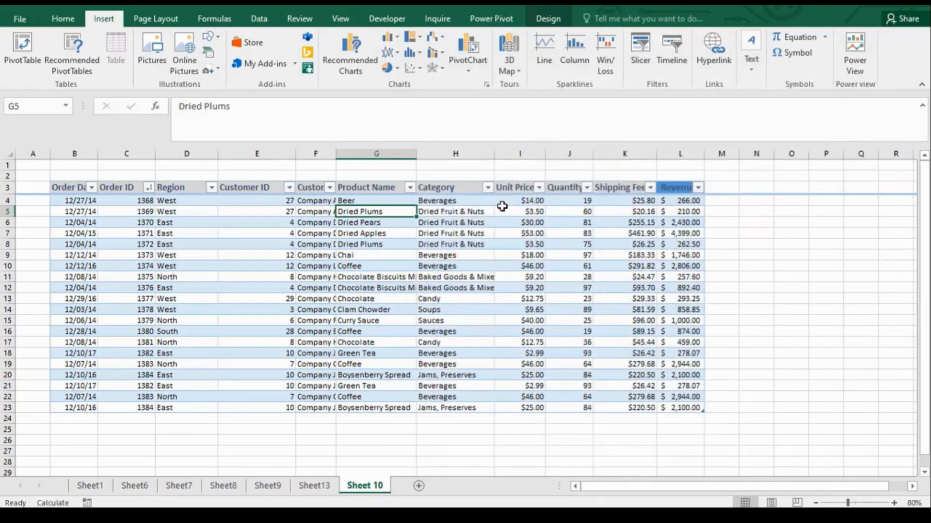
Open the recommended PivotTables for the order table and preview the summaries by region, including Unit Price, Shipping Fee and Average of Revenue
left_click(80, 59)
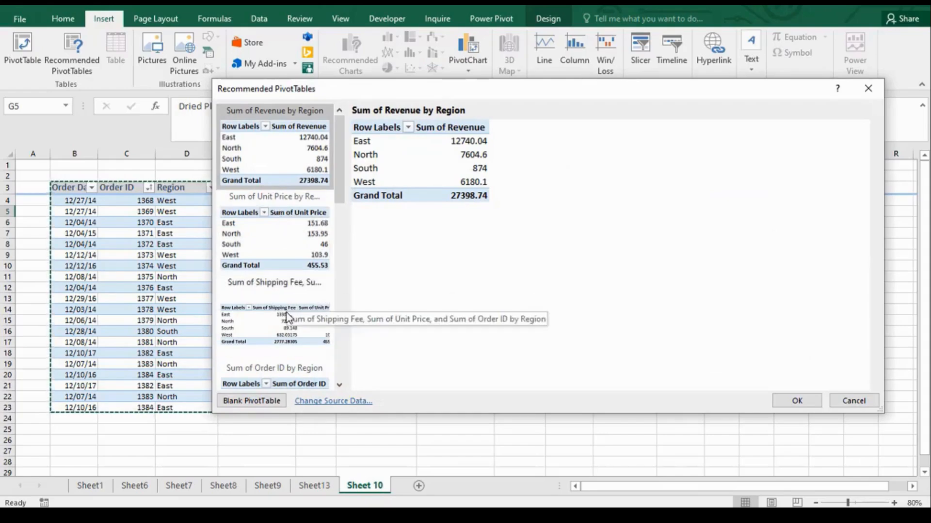
left_click(320, 221)
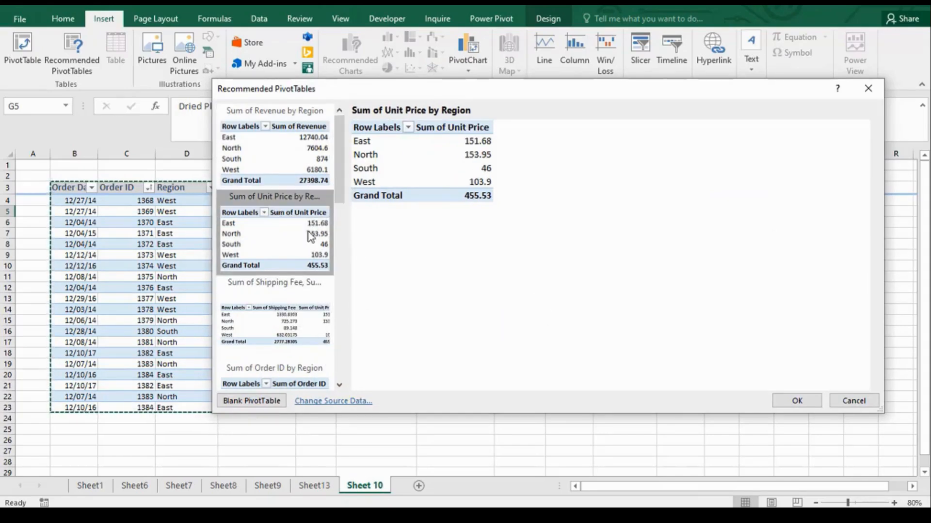
left_click(303, 306)
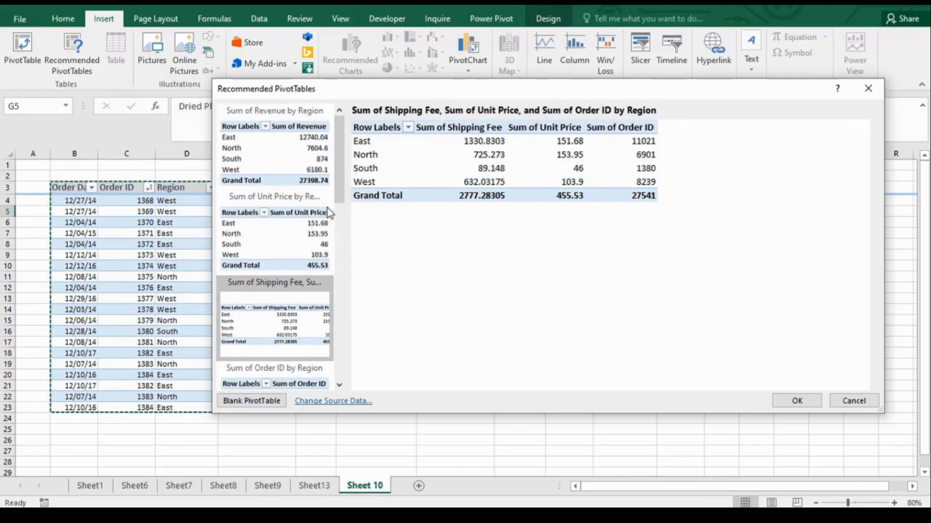
left_click_drag(341, 196, 344, 283)
left_click(277, 214)
left_click(278, 281)
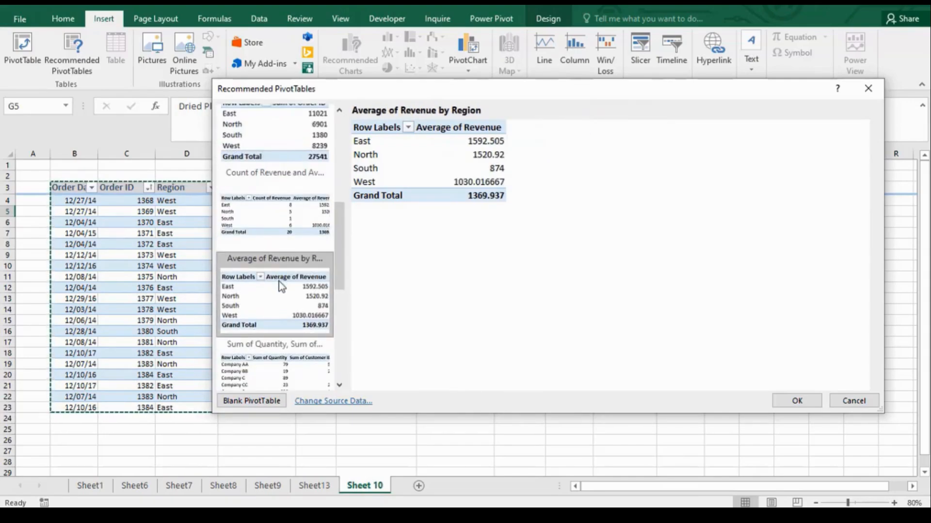
Preview the recommended PivotTables by customer name, product and category, and dismiss them without inserting any
left_click(301, 347)
left_click_drag(343, 265, 345, 313)
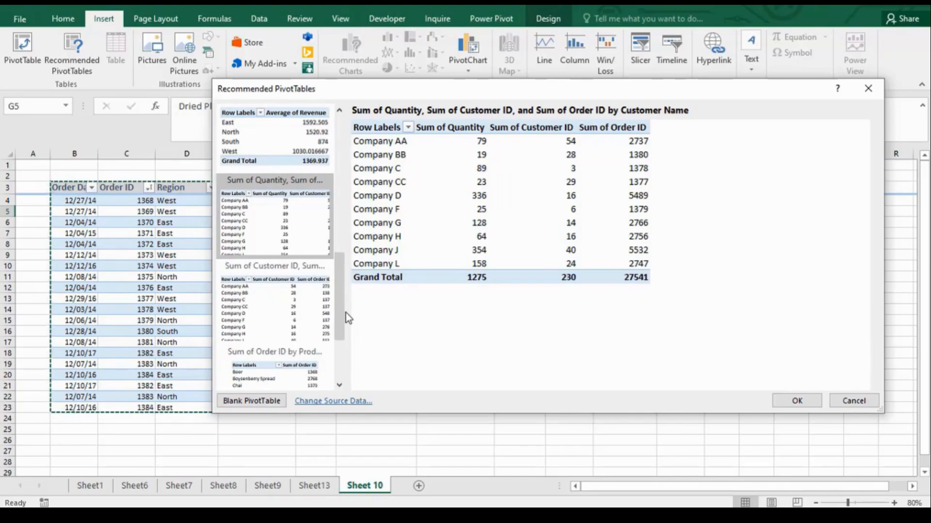
right_click(341, 312)
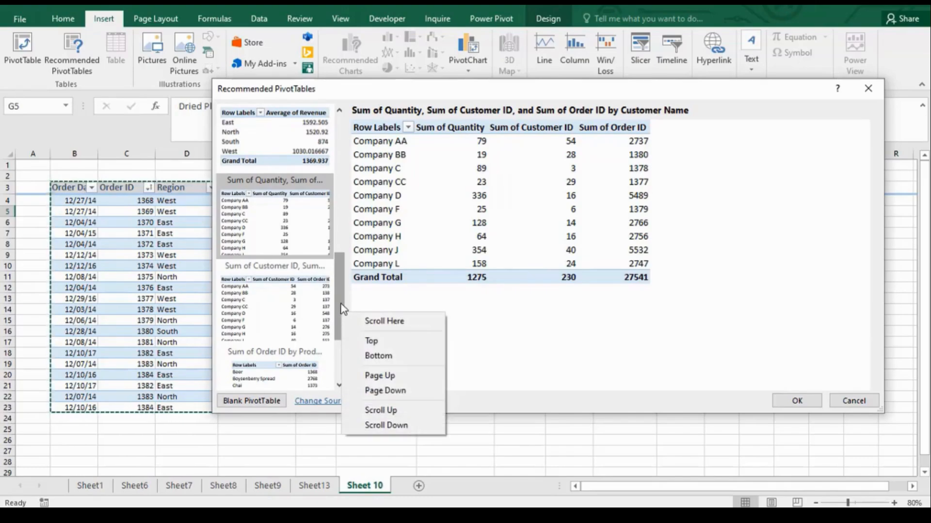
left_click(341, 300)
left_click_drag(339, 311, 332, 351)
left_click(286, 312)
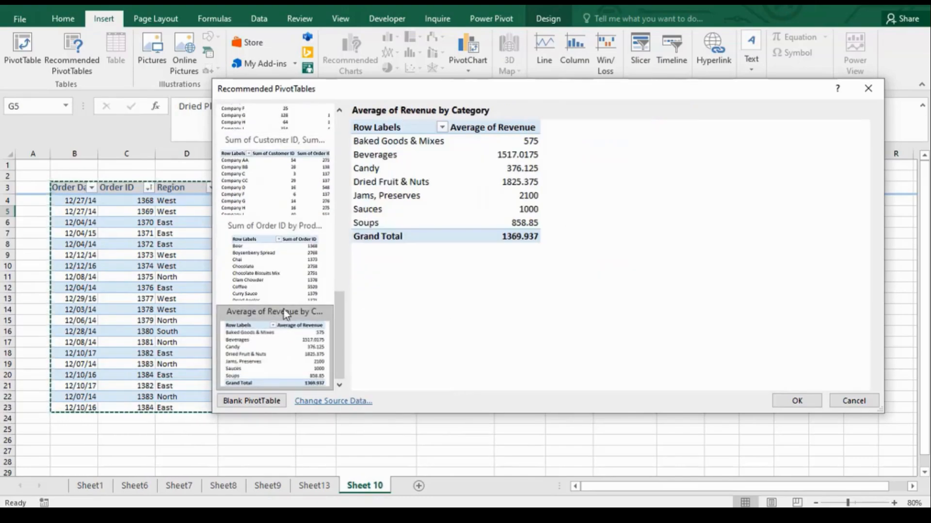
left_click(284, 257)
left_click(293, 167)
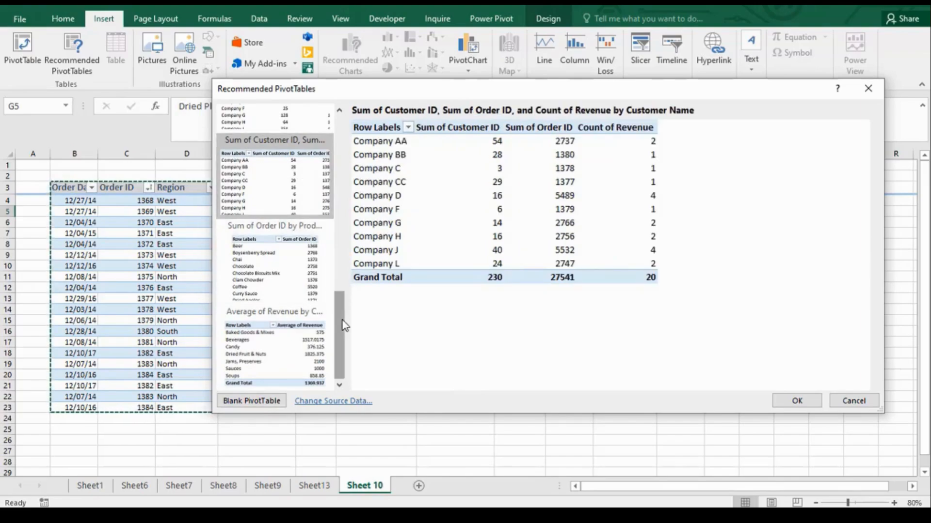
left_click_drag(343, 324, 326, 146)
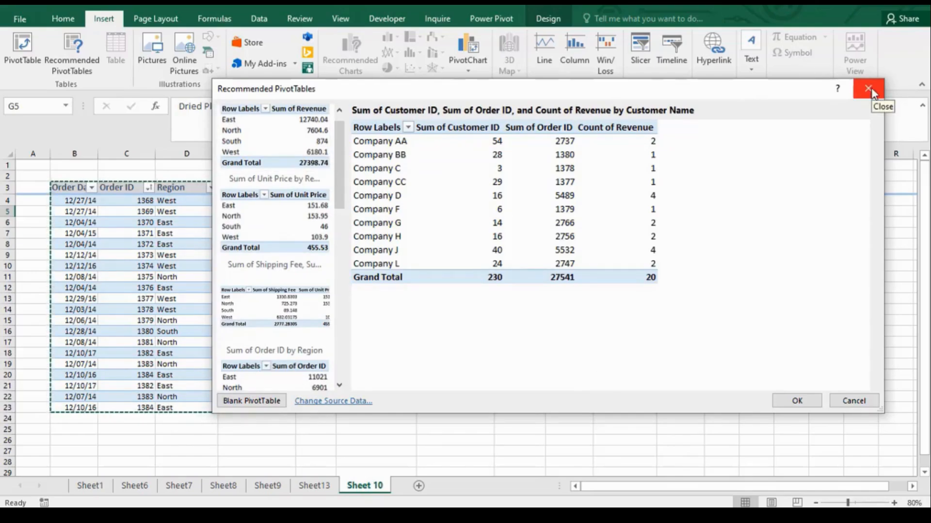
left_click(848, 406)
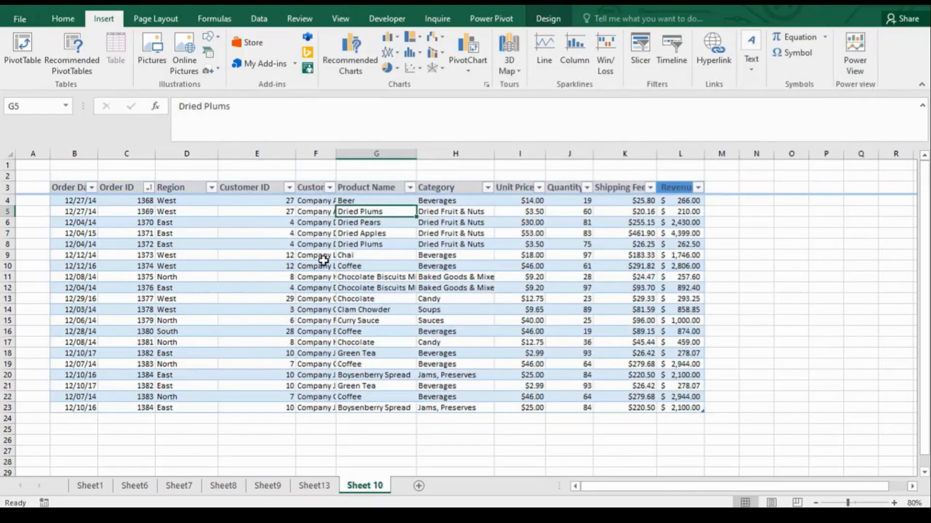
Open the recommended charts for the order table and preview Shipping Fee and Unit Price by product name, the line chart, and Shipping Fee by region
left_click(426, 234)
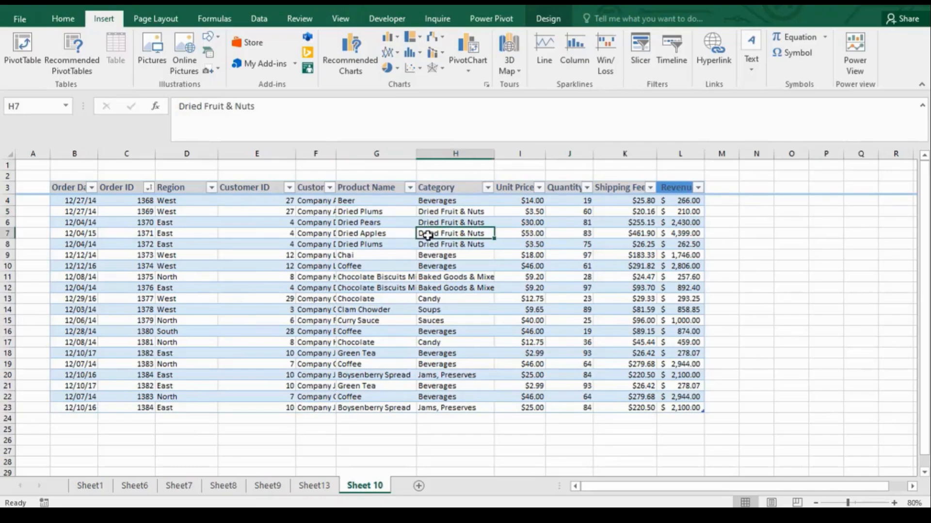
left_click(349, 198)
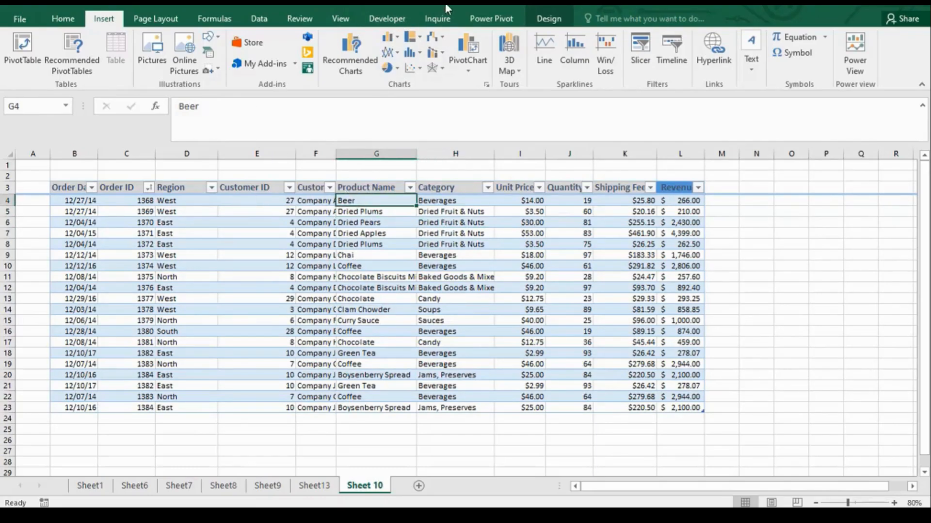
left_click(350, 55)
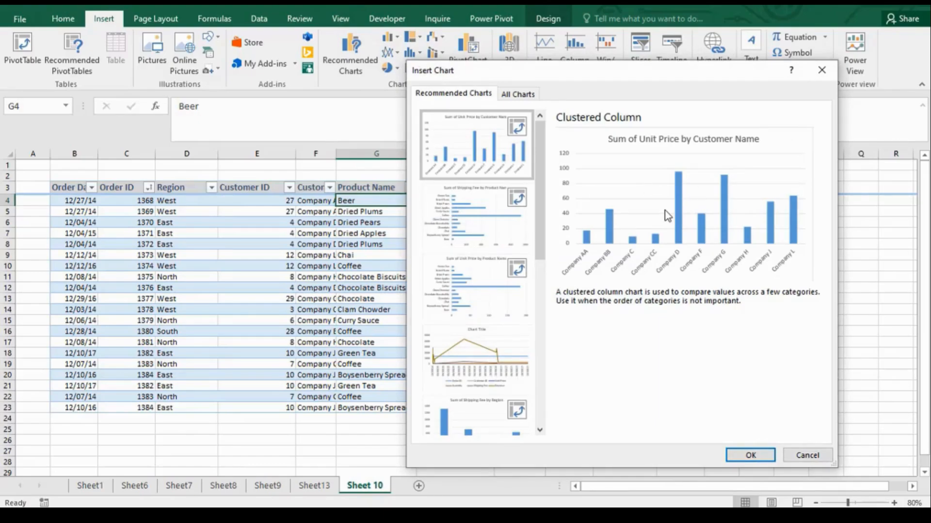
left_click(468, 216)
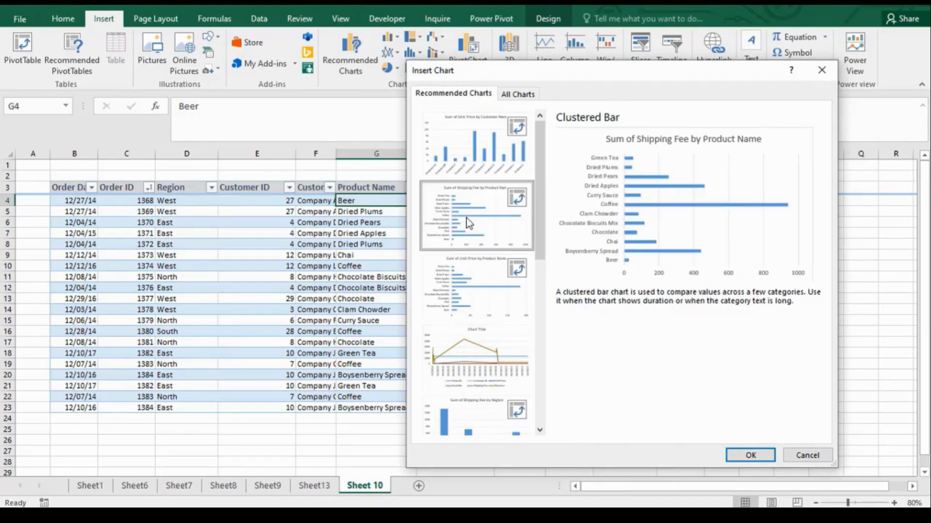
left_click(468, 284)
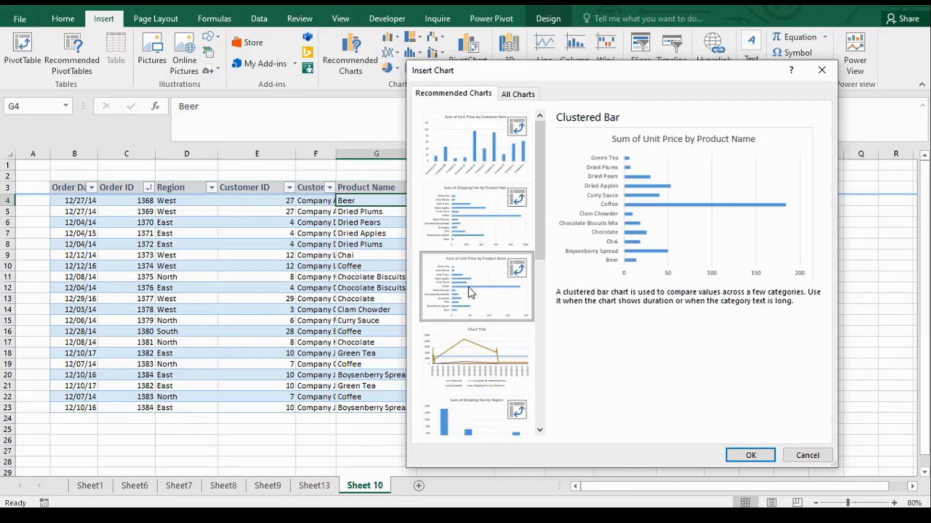
left_click(476, 345)
left_click(494, 419)
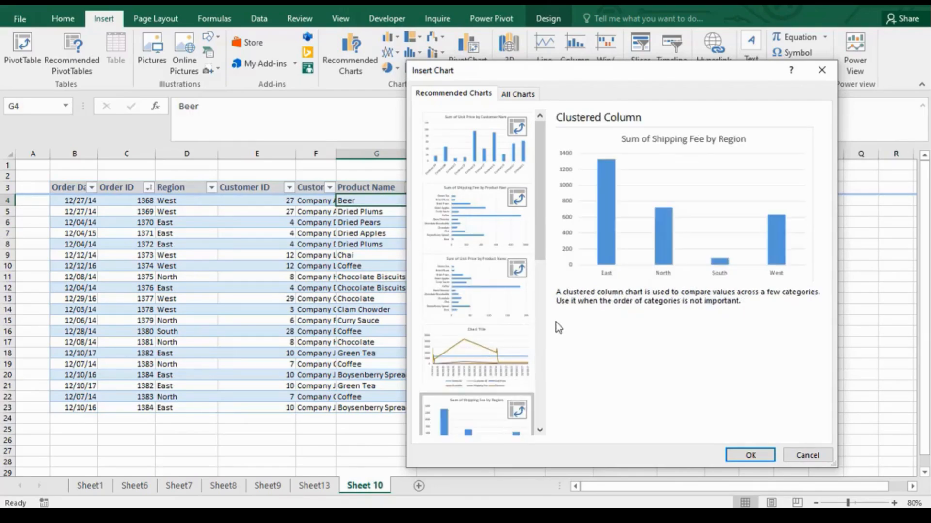
Preview the Unit Price by Region chart, then insert the recommended clustered column chart Sum of Revenue by Region
scroll(540, 249, "down", 5)
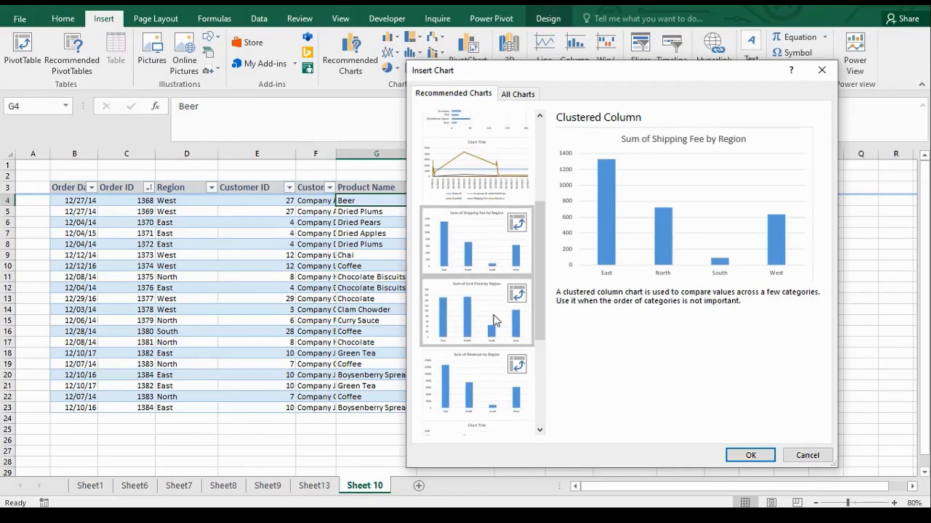
left_click(496, 321)
left_click(504, 388)
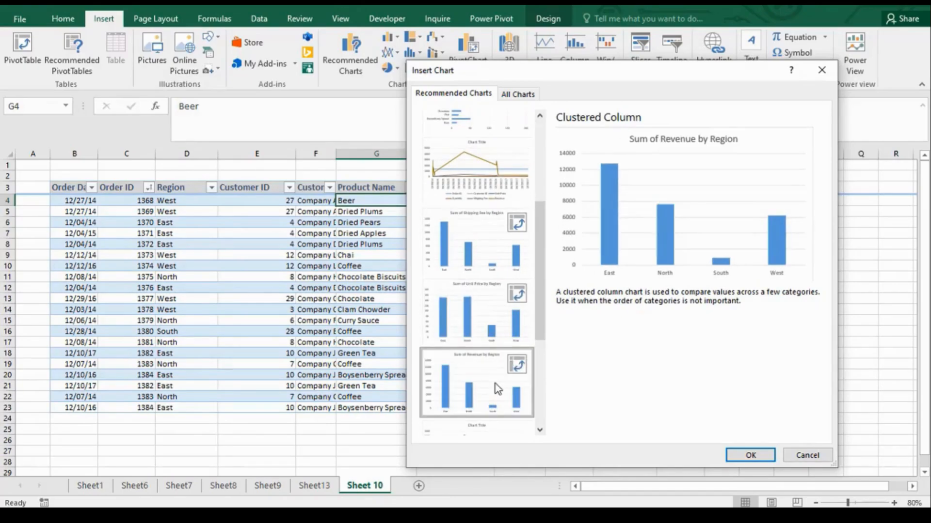
left_click(759, 453)
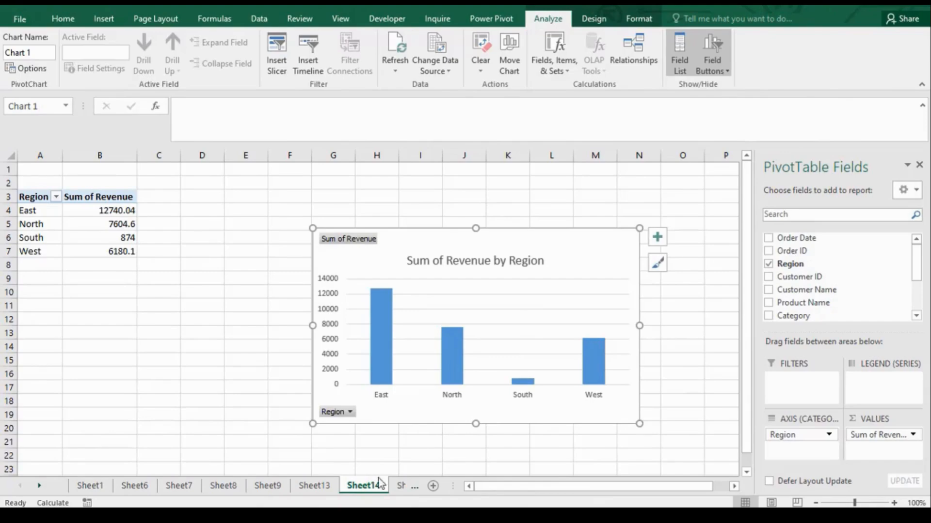
Compare the order table on Sheet 10 with the revenue by region chart on Sheet14, and locate the South order in the table
left_click(415, 486)
left_click(357, 487)
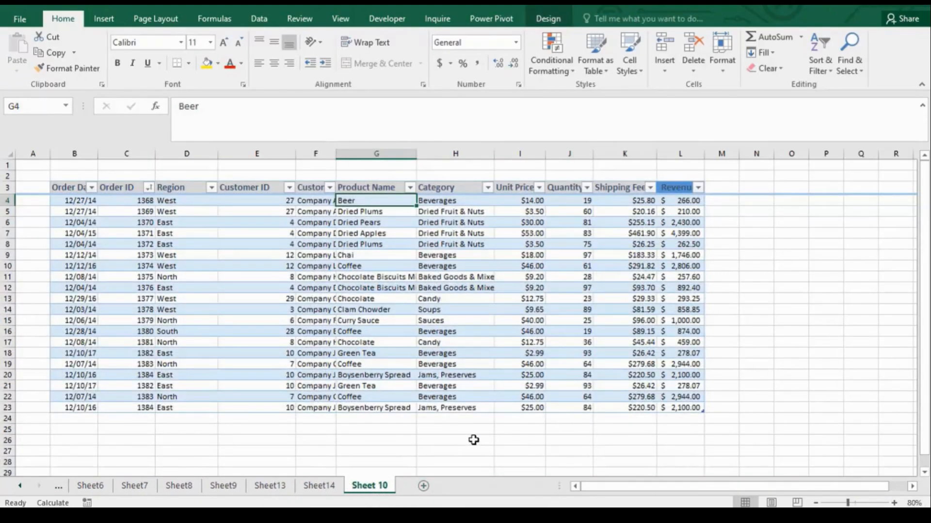
left_click(330, 486)
left_click(467, 376)
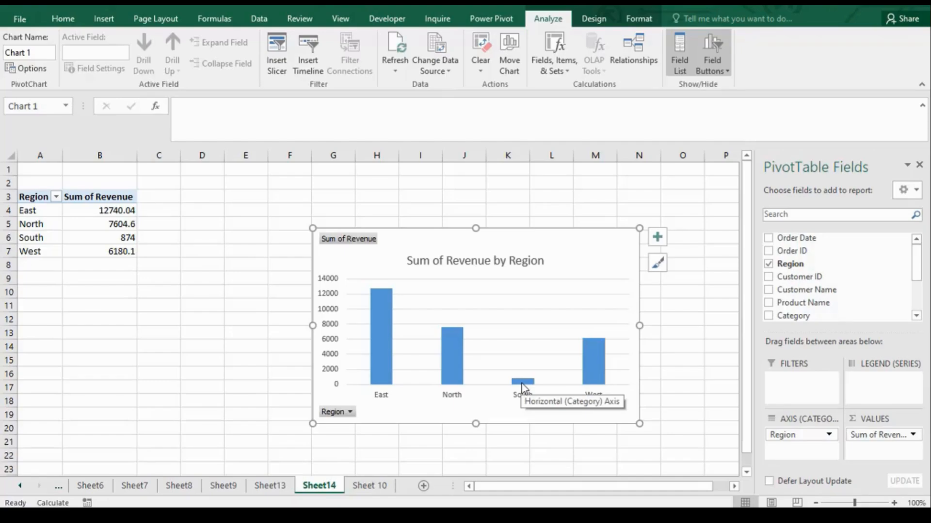
left_click(368, 486)
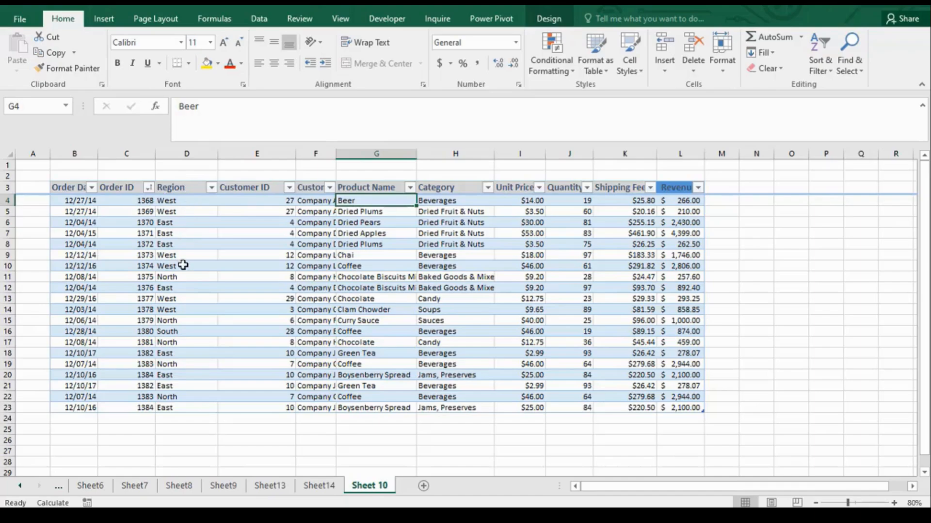
left_click(191, 332)
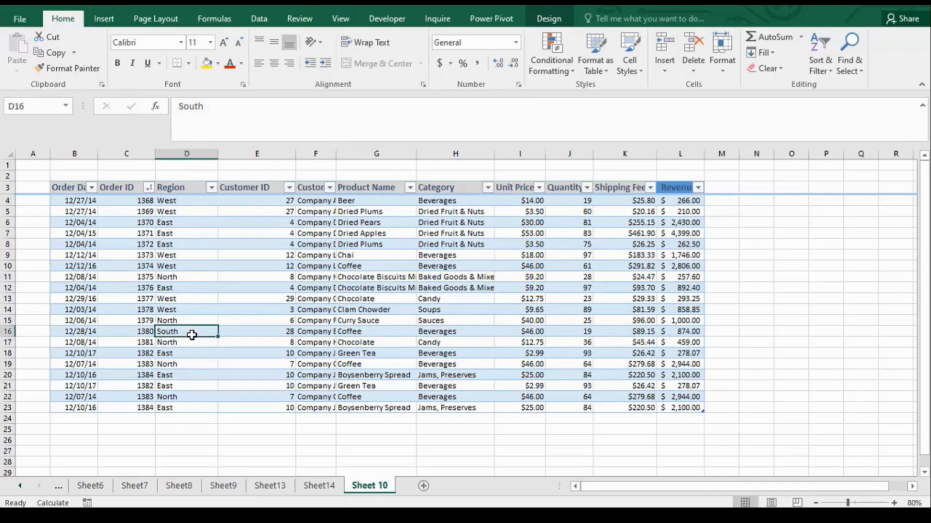
left_click(288, 329)
type("300")
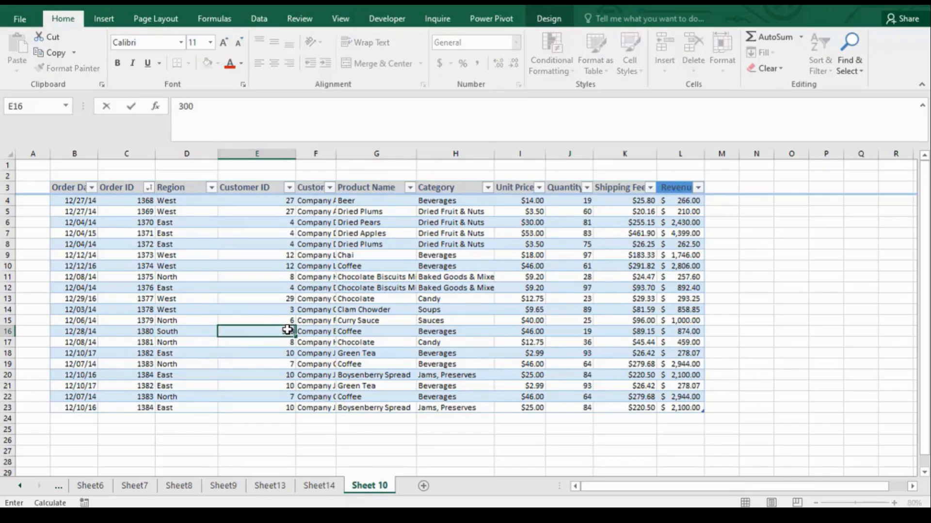
key("Escape")
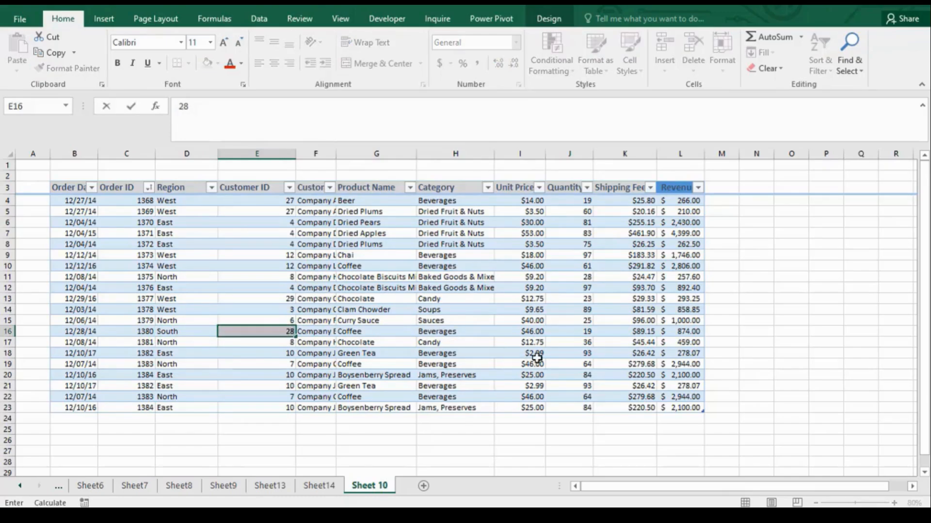
Set the Quantity of the South region's Coffee order in row 16 to 300
left_click(585, 331)
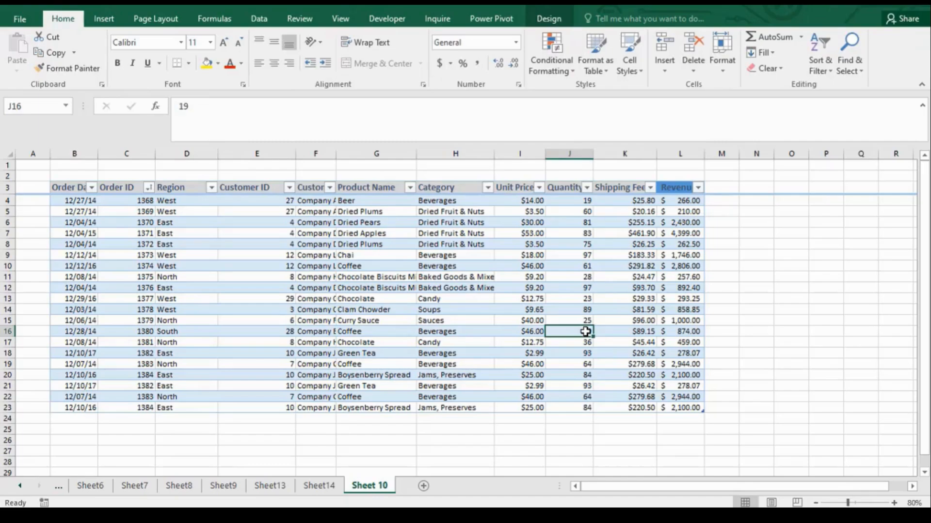
type("300")
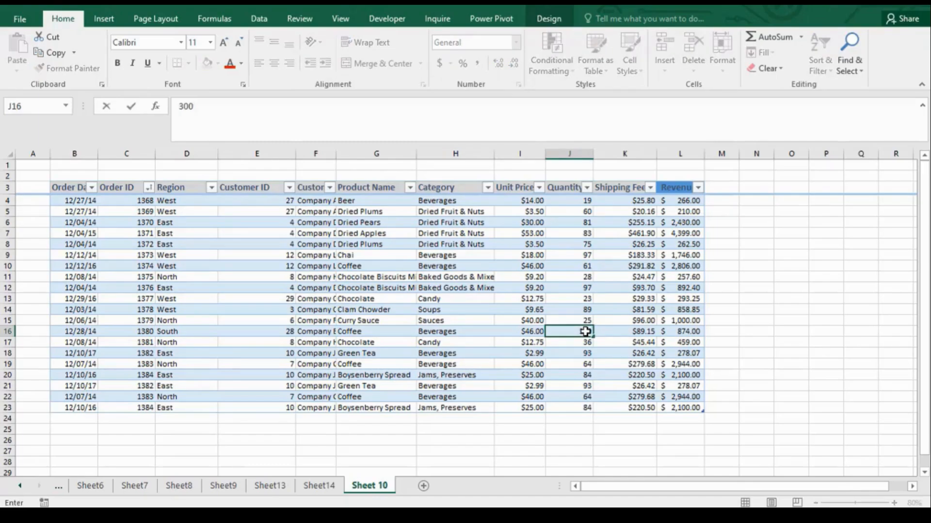
key("Return")
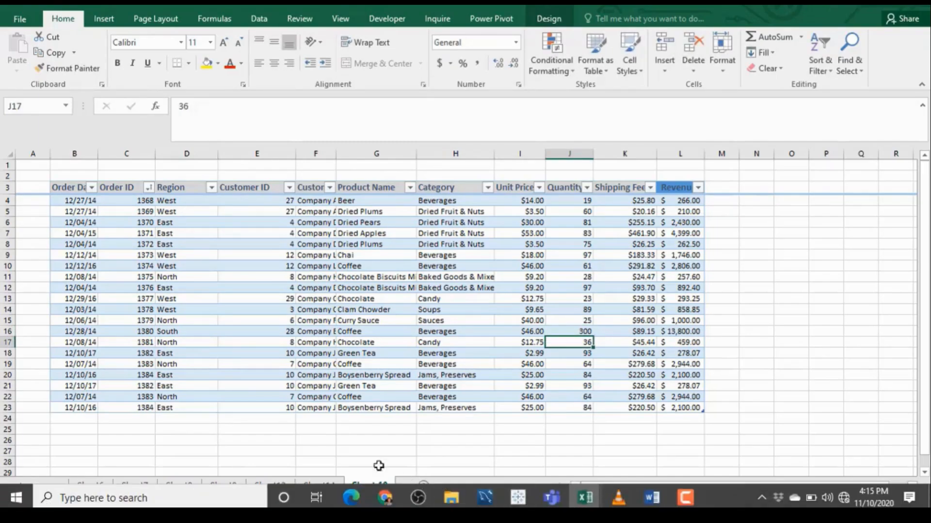
Refresh the Sum of Revenue by Region PivotChart on Sheet14 from the edited order table
left_click(319, 486)
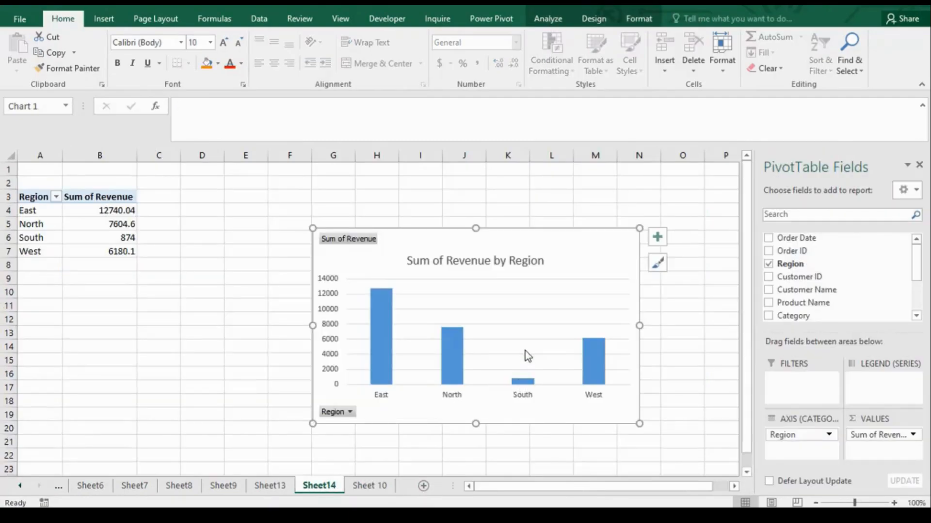
left_click(547, 19)
left_click(395, 57)
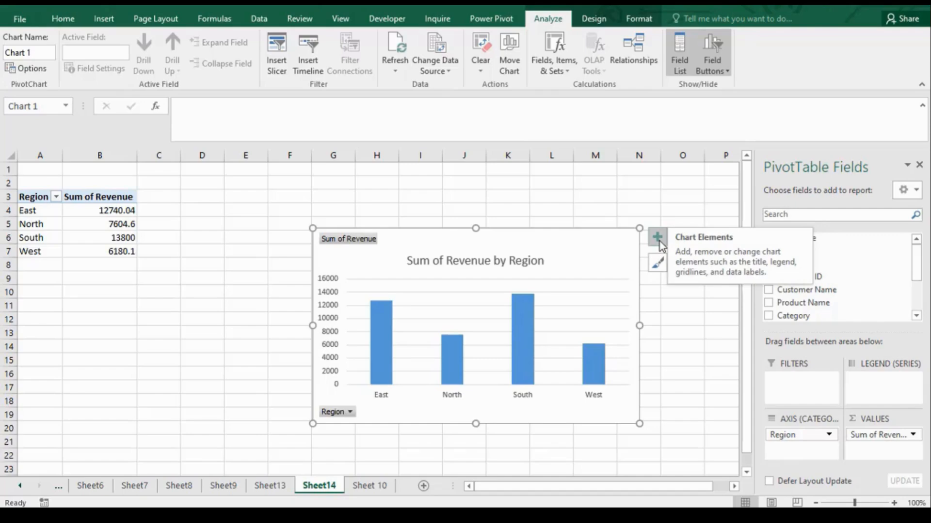
Try the second chart style, with an uppercase title and rotated data labels, on the Sum of Revenue by Region chart
left_click(657, 266)
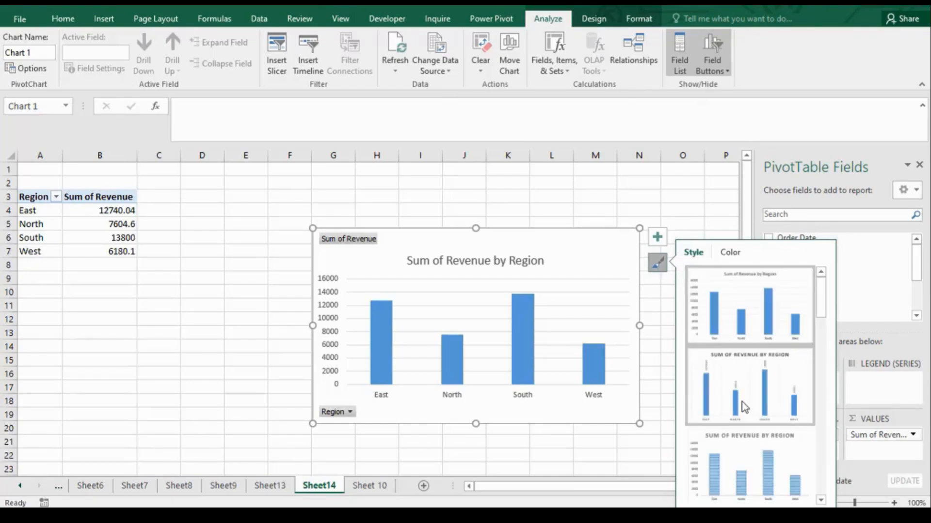
left_click(745, 407)
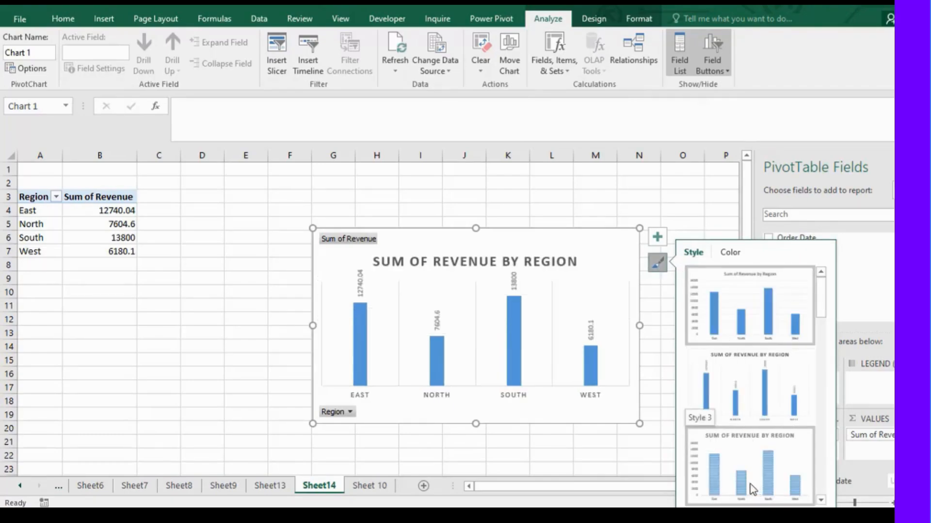